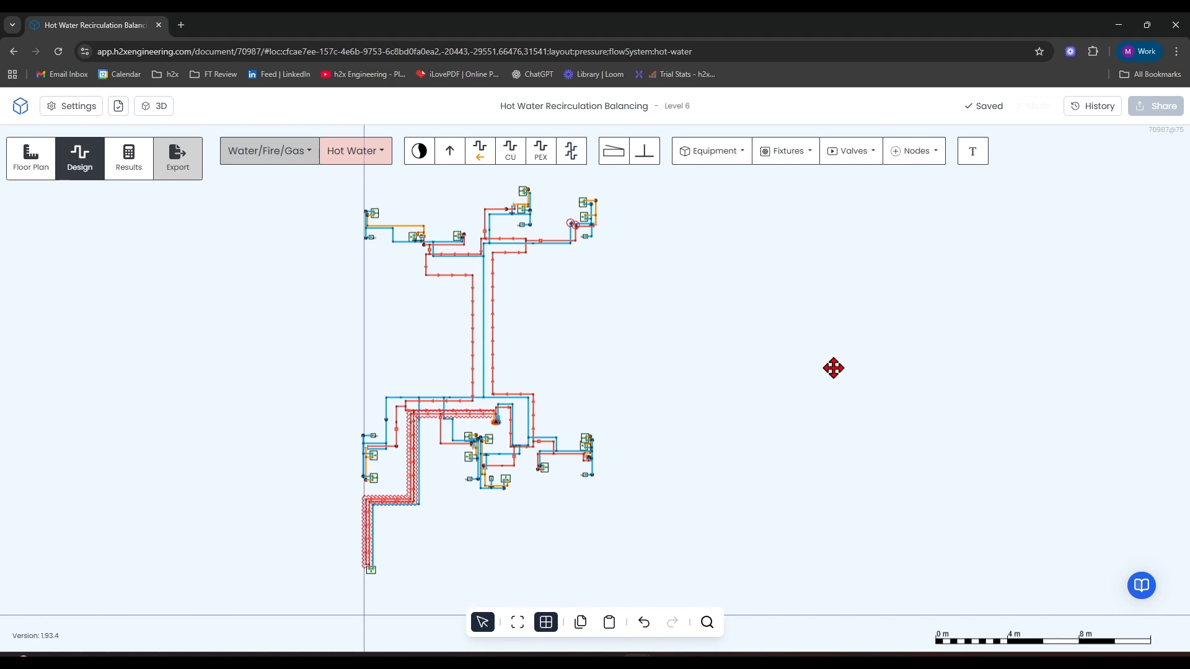
# Place a Cold Water flow source in the empty area beside the existing pipework on Level 6.
pyautogui.moveTo(831, 370)
pyautogui.mouseDown()
pyautogui.moveTo(531, 327)
pyautogui.moveTo(354, 369)
pyautogui.moveTo(285, 344)
pyautogui.mouseUp()
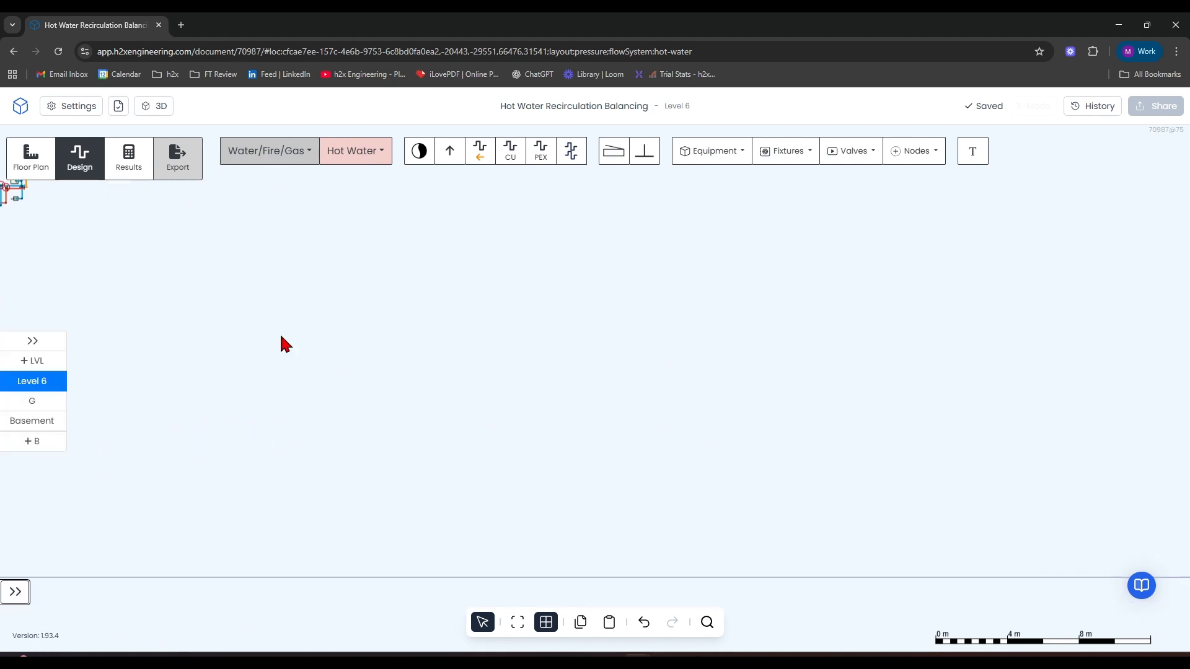
pyautogui.click(285, 158)
pyautogui.click(356, 152)
pyautogui.click(357, 199)
pyautogui.click(426, 151)
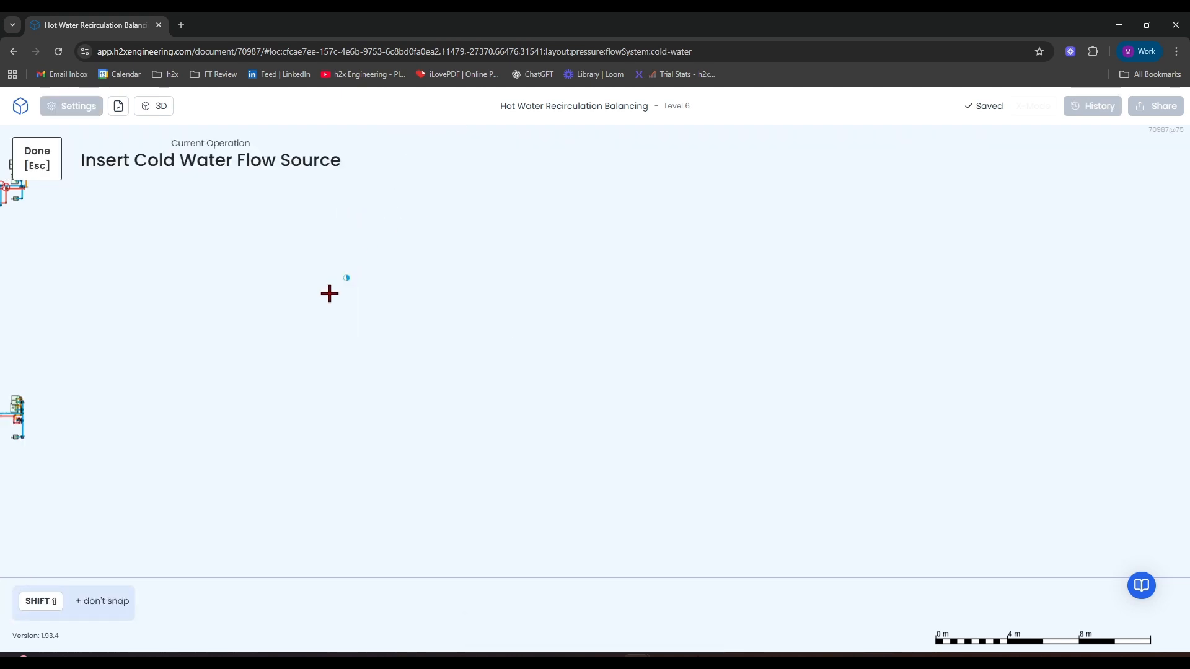
pyautogui.scroll(3, 261, 351)
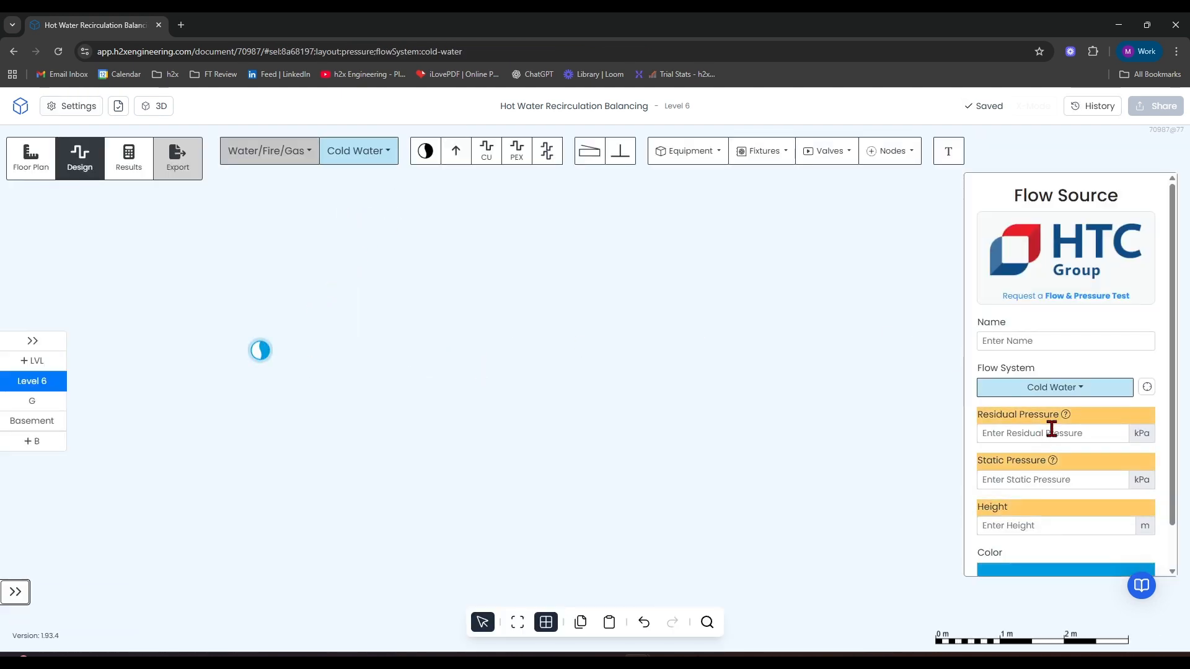
# Set the flow source's residual pressure to 300 kPa, static pressure to 500 kPa and height to 1 m.
pyautogui.click(1052, 430)
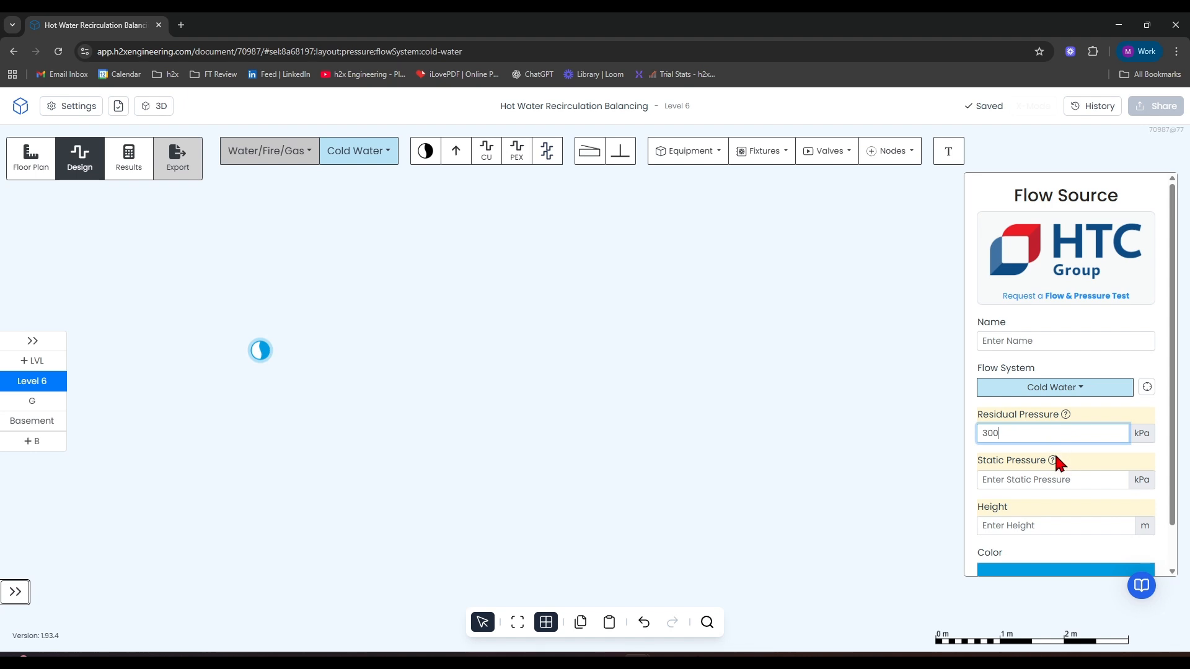
pyautogui.click(1046, 474)
pyautogui.write('50')
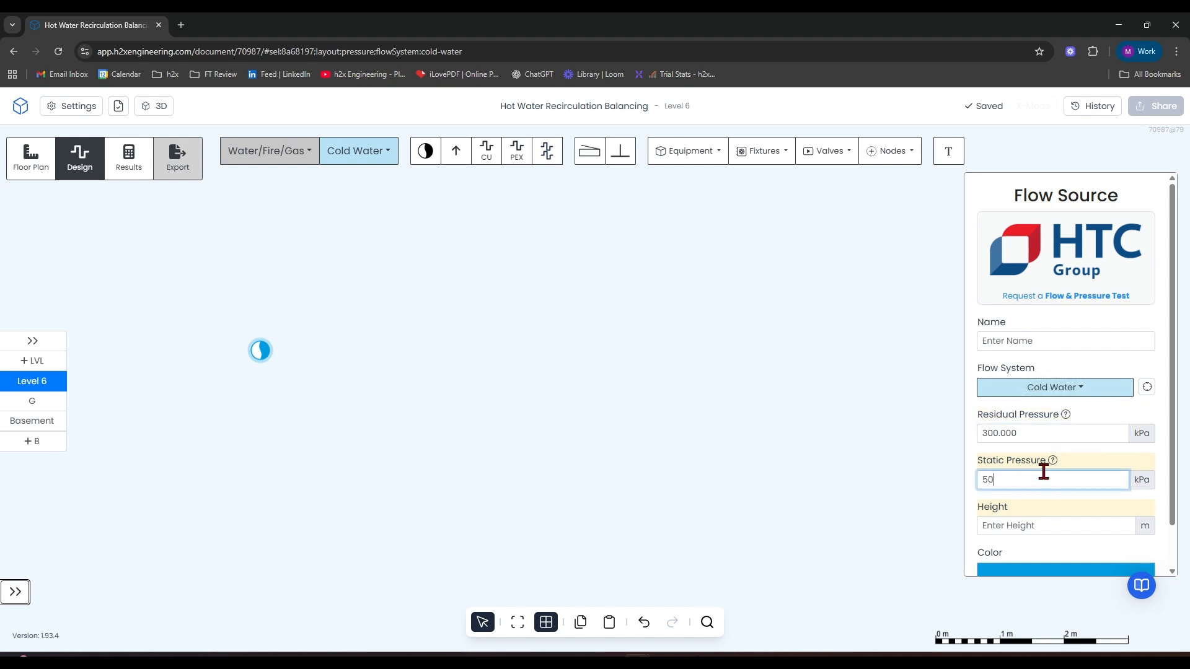
pyautogui.write('0')
pyautogui.click(1053, 525)
pyautogui.write('1')
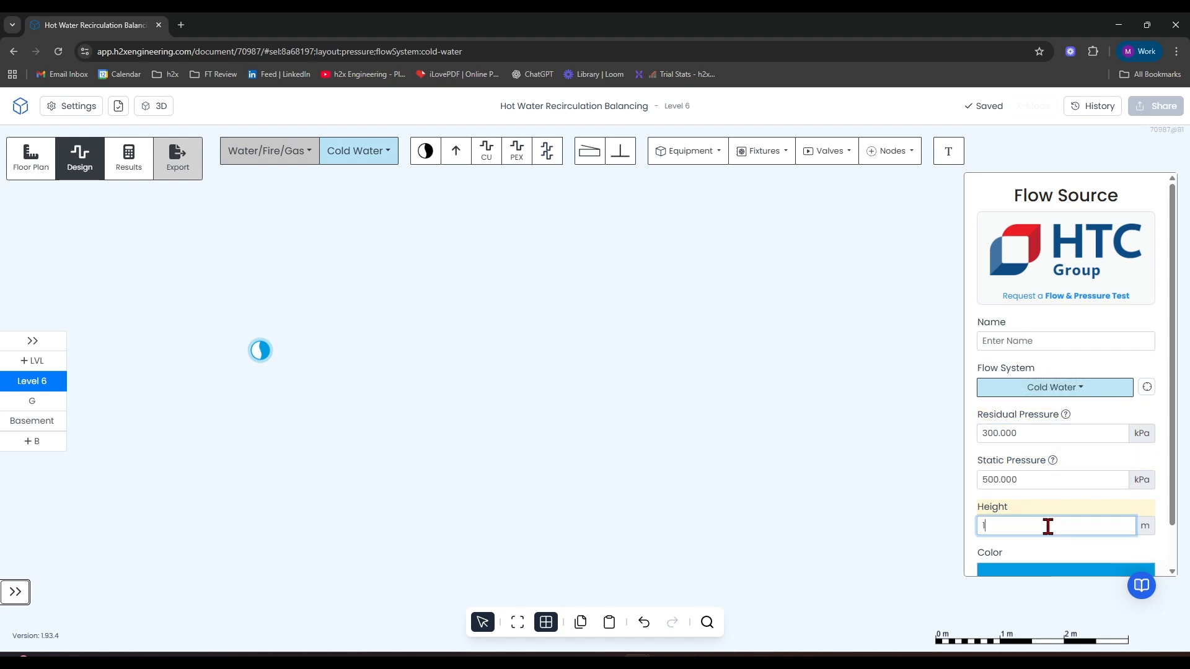
pyautogui.press('Return')
# Draw a short horizontal cold water pipe running right from the flow source.
pyautogui.click(487, 152)
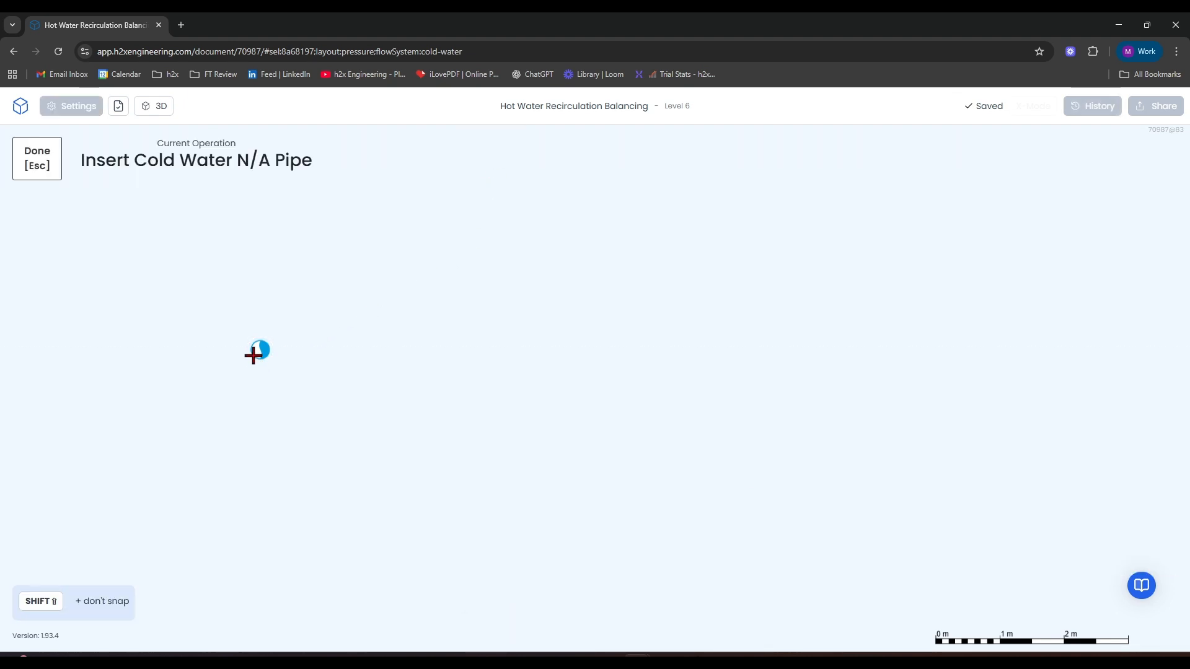
pyautogui.click(254, 355)
pyautogui.click(345, 349)
pyautogui.press('Escape')
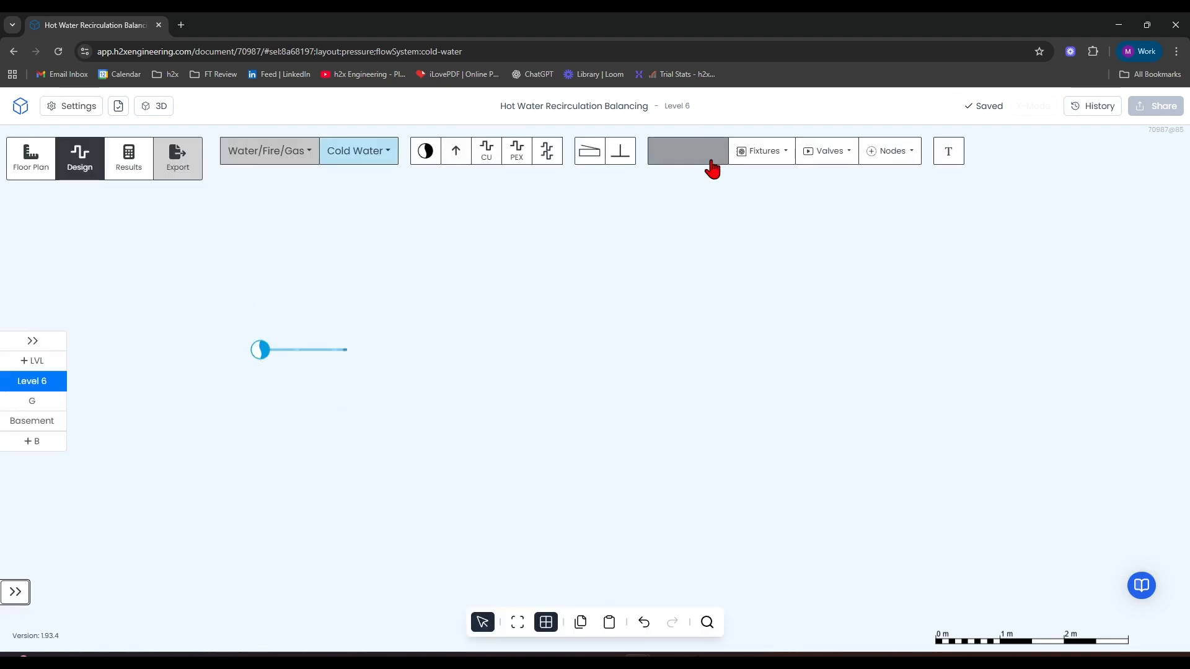
# Insert a Hot Water Plant w/Return at the free end of the cold water pipe.
pyautogui.click(712, 167)
pyautogui.click(710, 183)
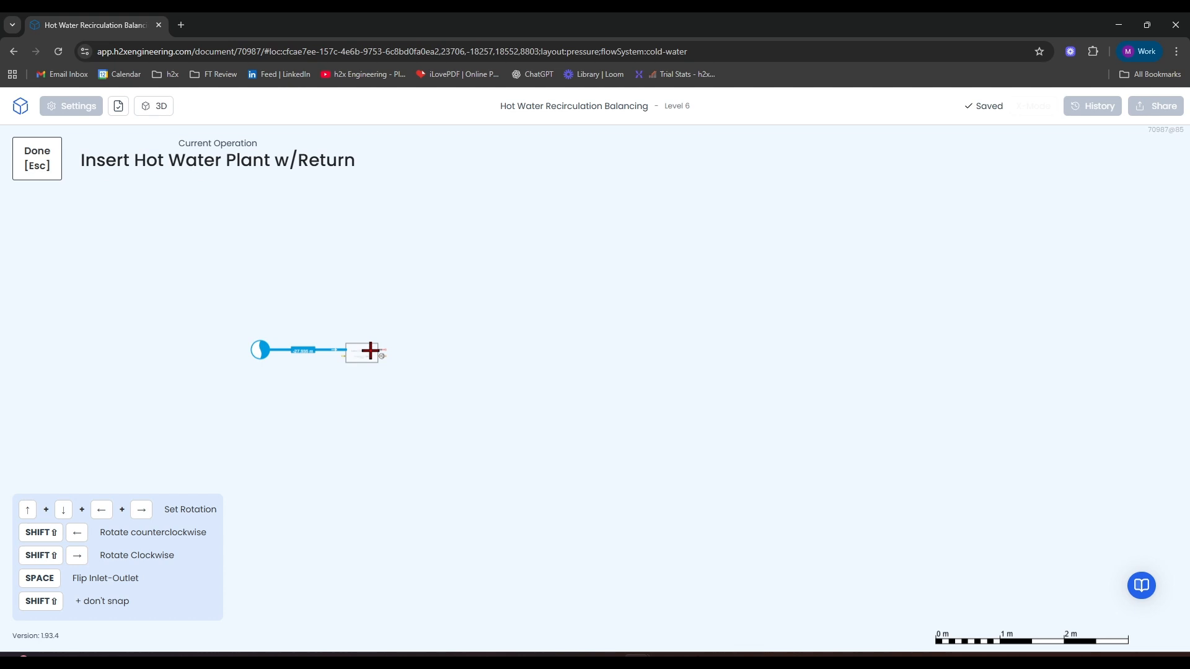
pyautogui.click(371, 351)
pyautogui.hscroll(-3, 542, 393)
# Draw paired hot water flow and return pipes about 3.8 m long horizontally from the plant's outlets using Multi pipes.
pyautogui.click(360, 151)
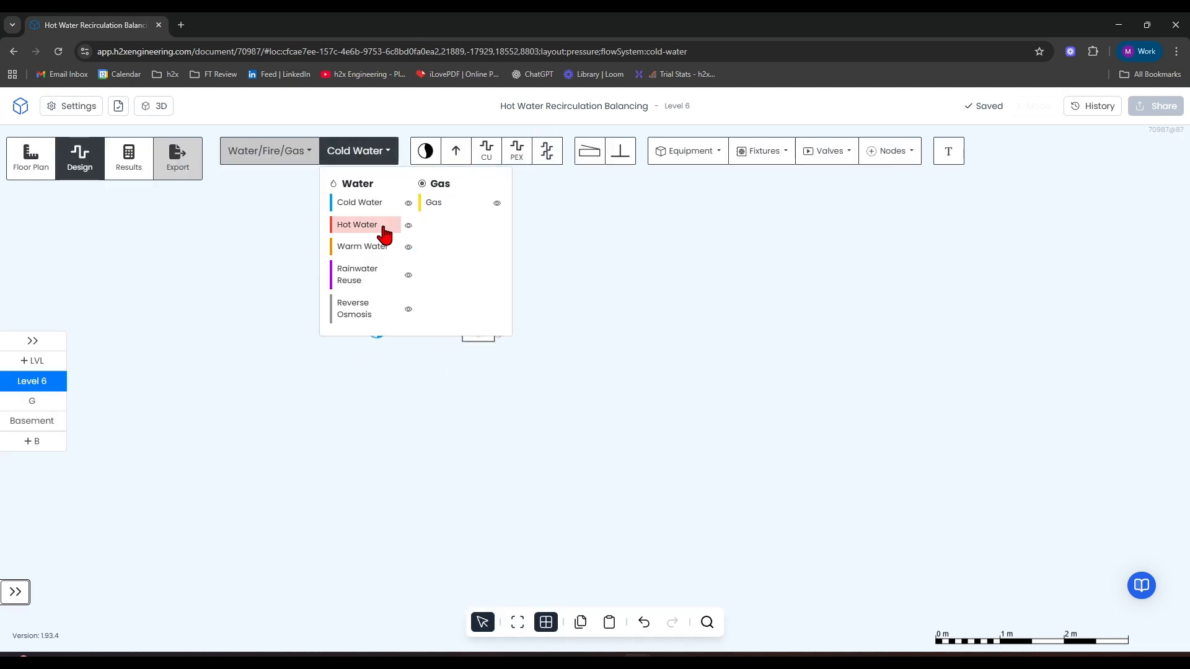
pyautogui.click(365, 225)
pyautogui.click(547, 151)
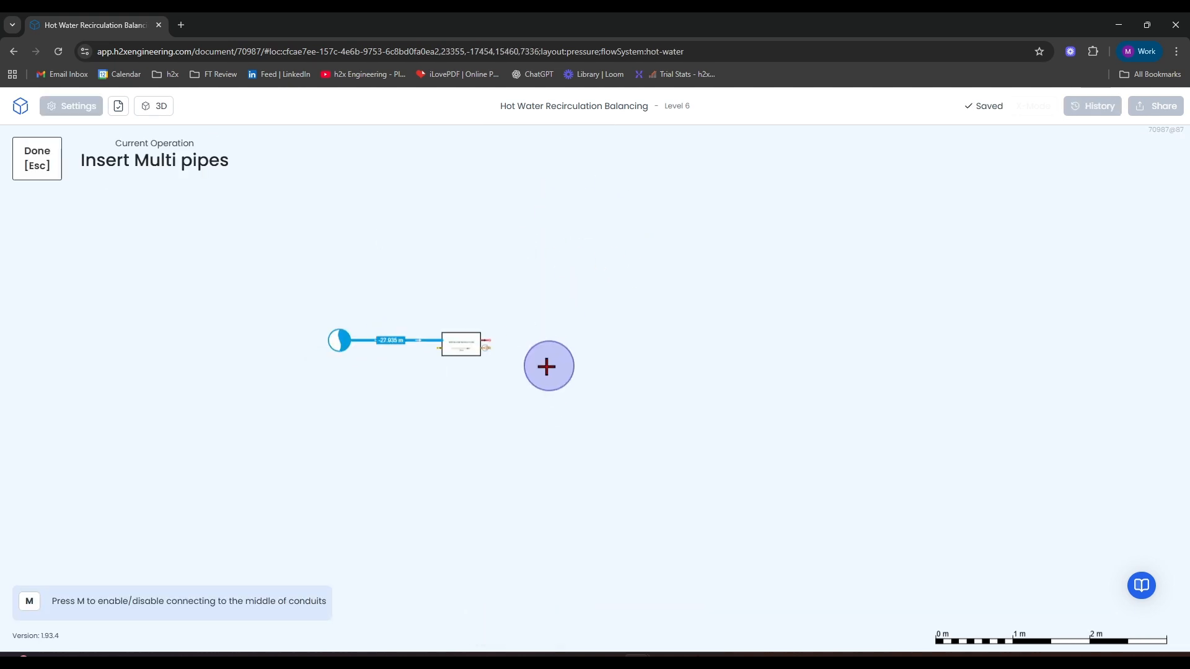
pyautogui.scroll(3, 467, 329)
pyautogui.click(467, 328)
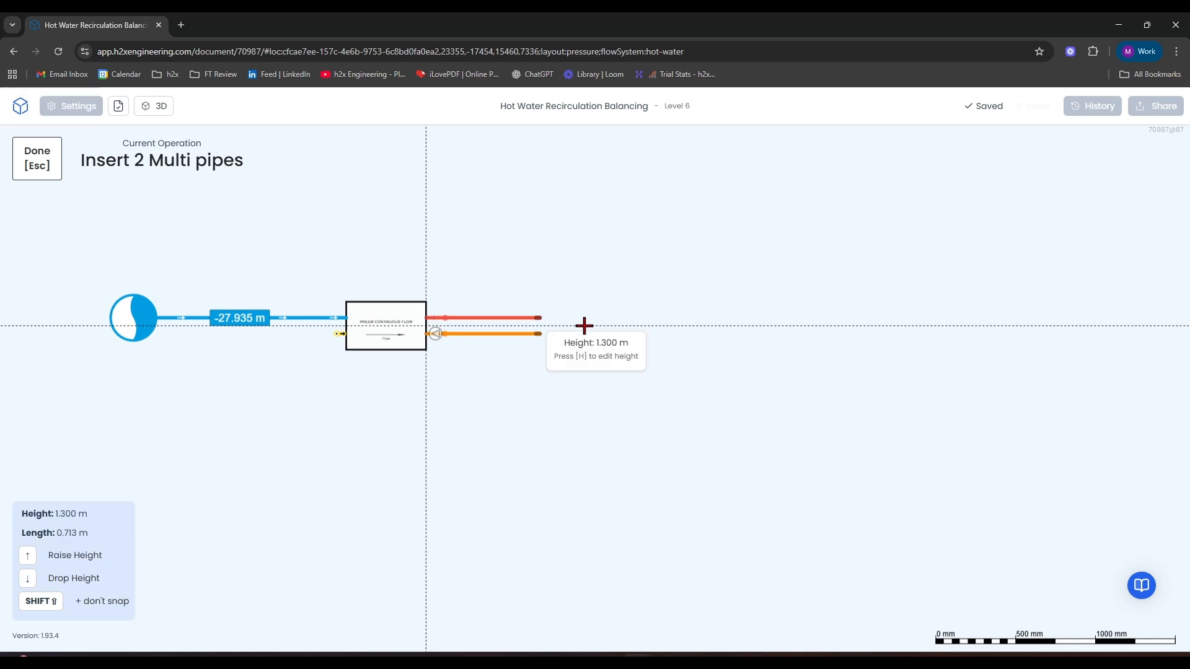
pyautogui.click(1035, 327)
pyautogui.press('Escape')
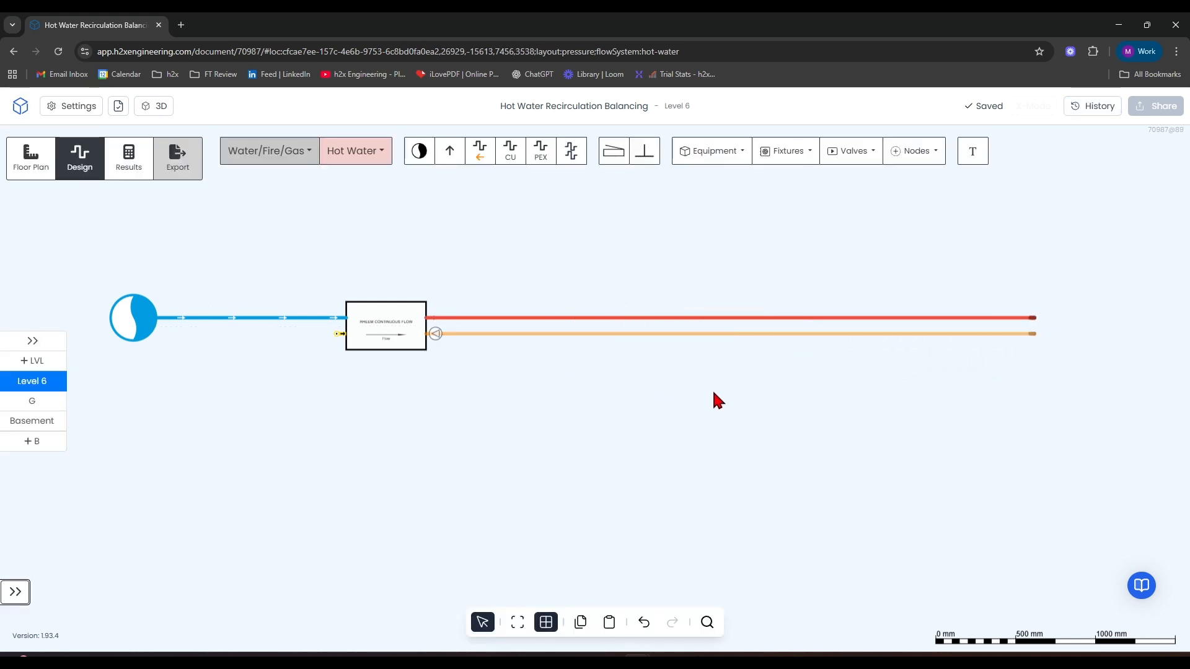
# Connect the far ends of the main flow and return pipes with a hot water pipe to close the loop.
pyautogui.click(517, 162)
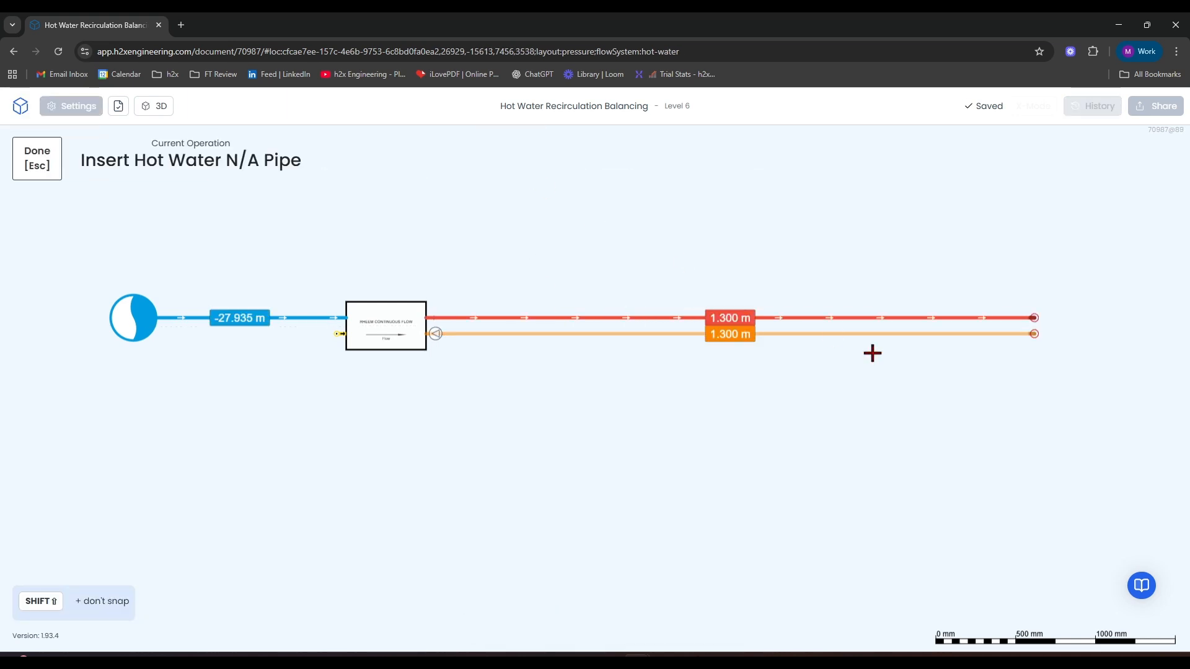
pyautogui.click(1033, 331)
pyautogui.press('Escape')
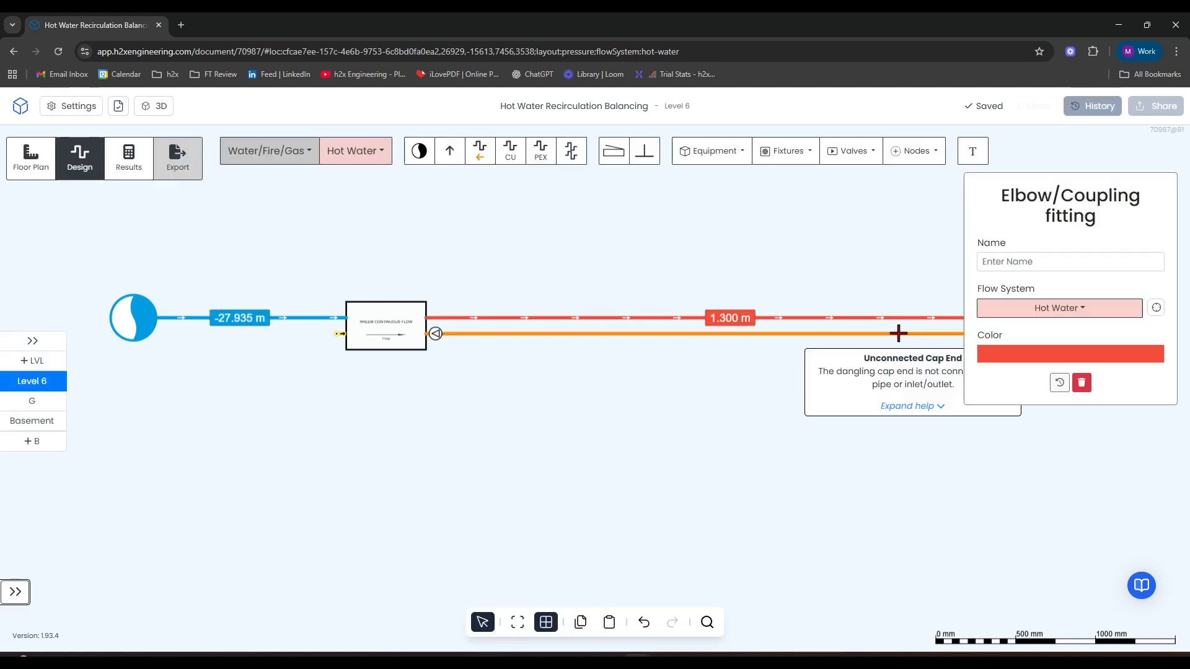
# Insert a balancing valve on the return pipe of the main loop.
pyautogui.hscroll(3, 607, 285)
pyautogui.click(851, 151)
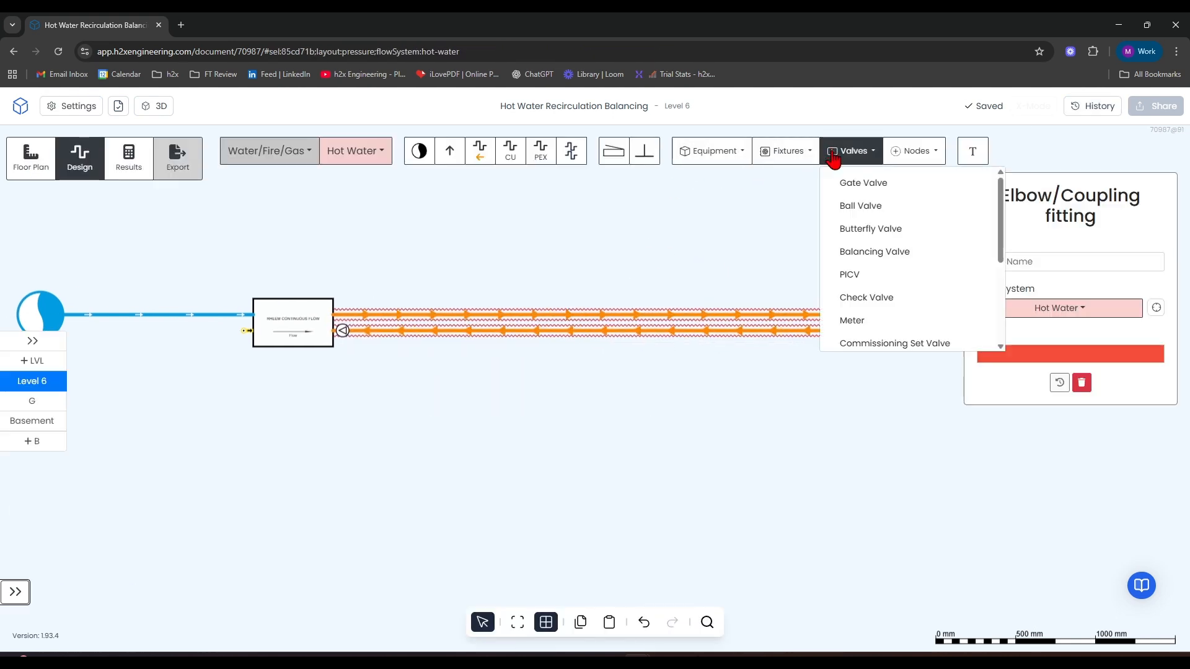
pyautogui.click(863, 254)
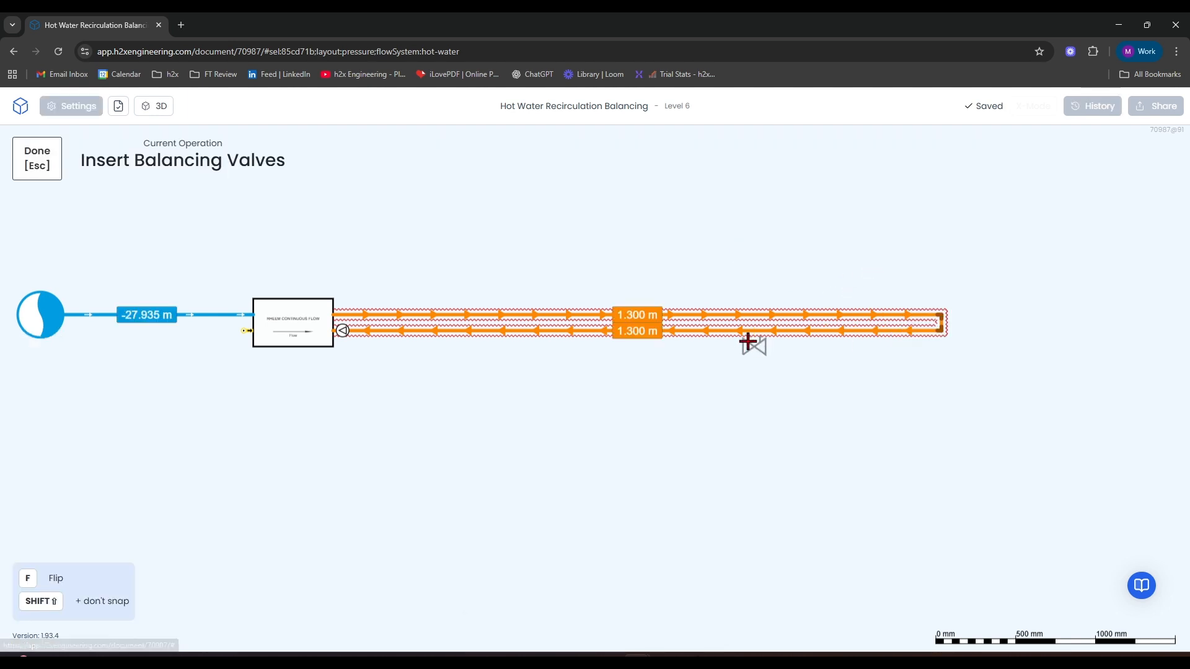
pyautogui.press('Escape')
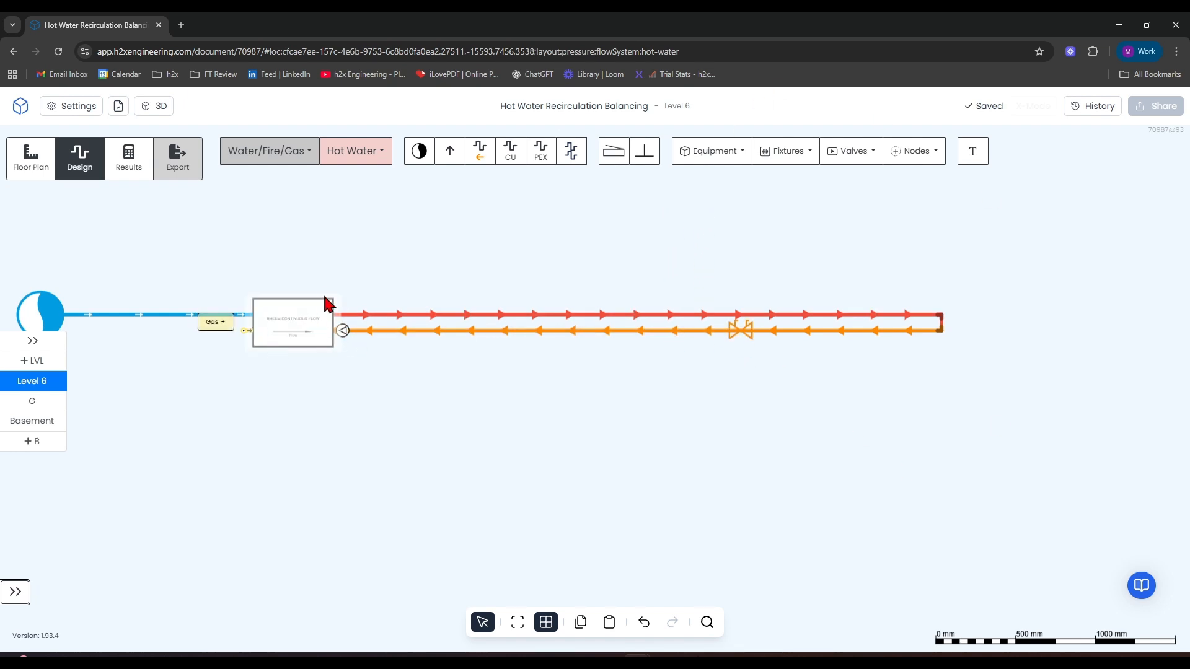
# Branch a vertical pair of flow and return pipes about 1.2 m long off the main loop, between the plant and the balancing valve.
pyautogui.moveTo(746, 401); pyautogui.dragTo(593, 438)
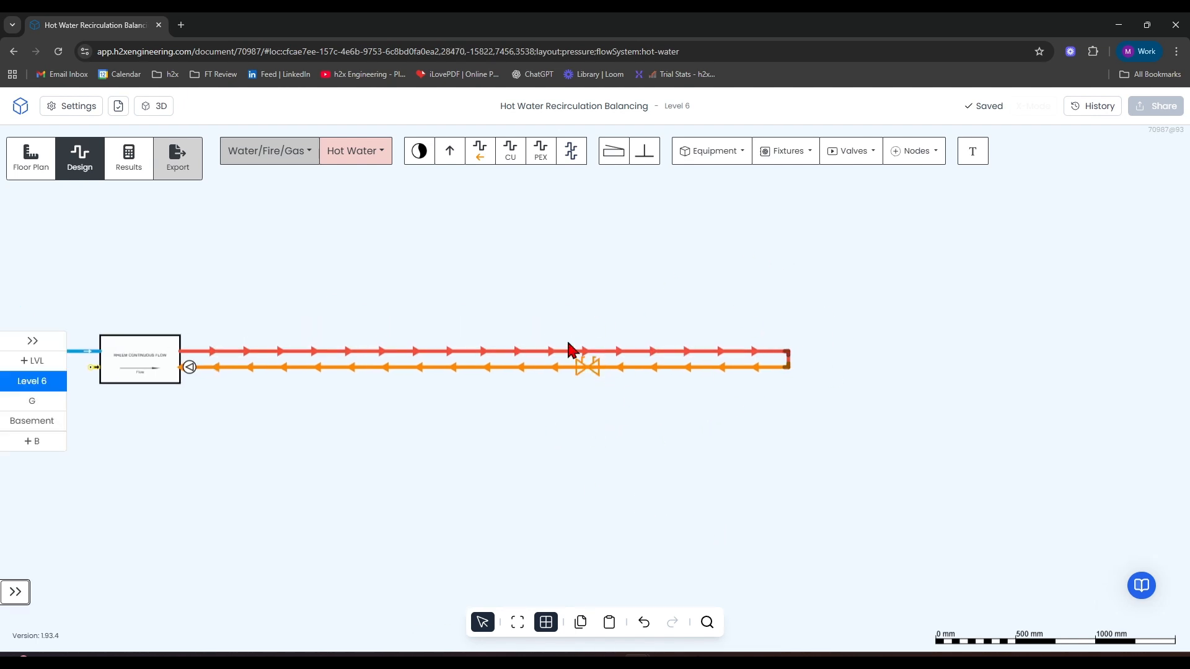
pyautogui.moveTo(691, 523)
pyautogui.mouseDown()
pyautogui.moveTo(640, 496)
pyautogui.moveTo(576, 426)
pyautogui.mouseUp()
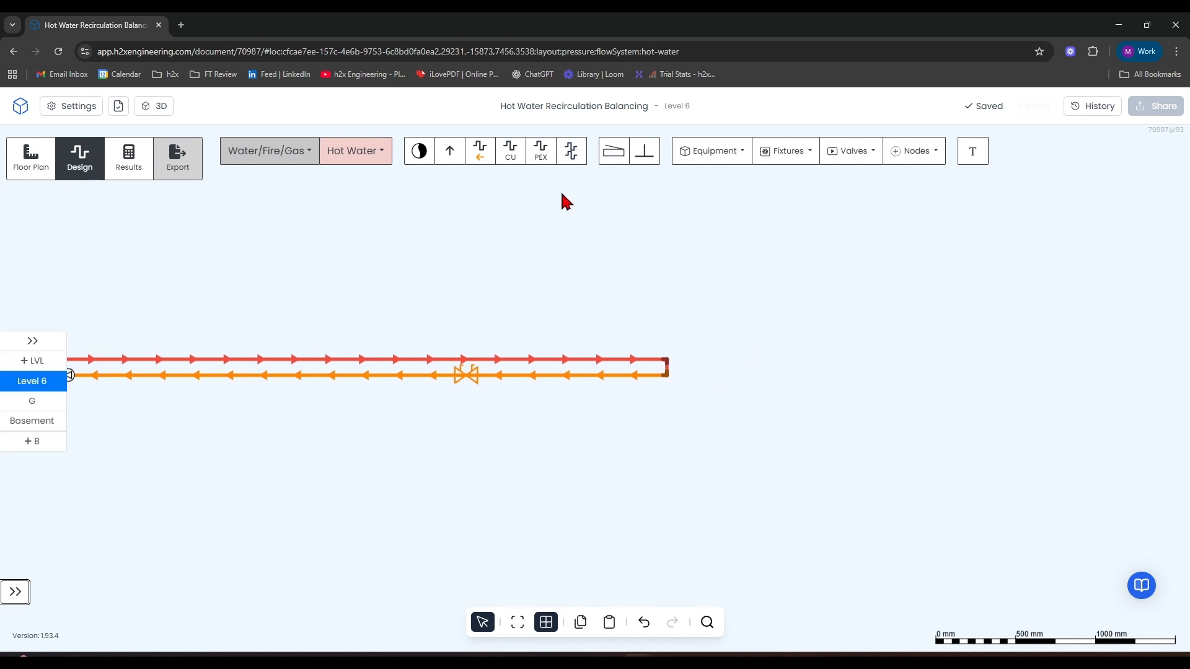
pyautogui.click(571, 152)
pyautogui.click(415, 364)
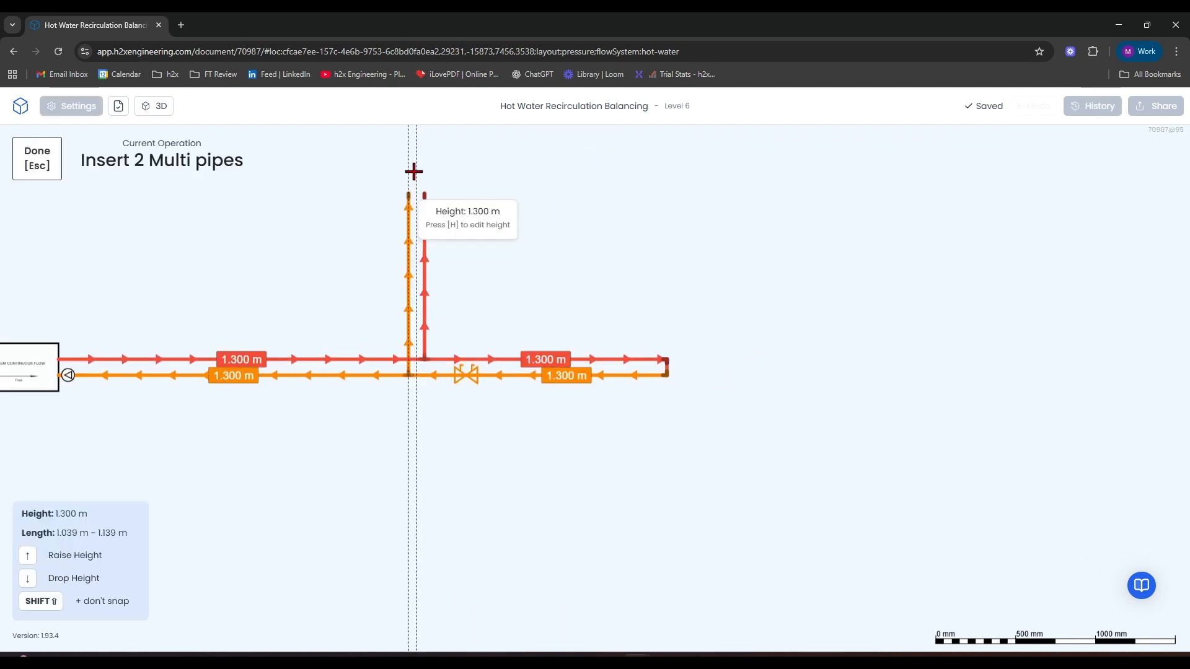
pyautogui.click(413, 171)
pyautogui.press('Escape')
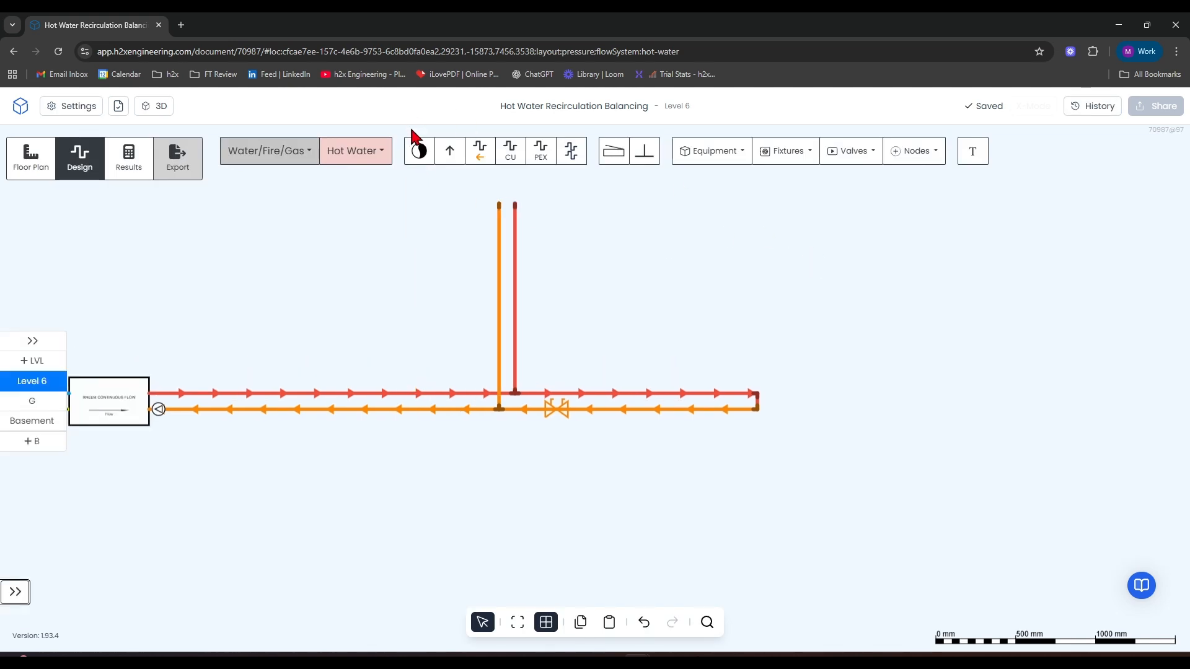
# Join the upper ends of the branch flow and return pipes with a 0.1 m hot water pipe.
pyautogui.click(480, 150)
pyautogui.click(515, 204)
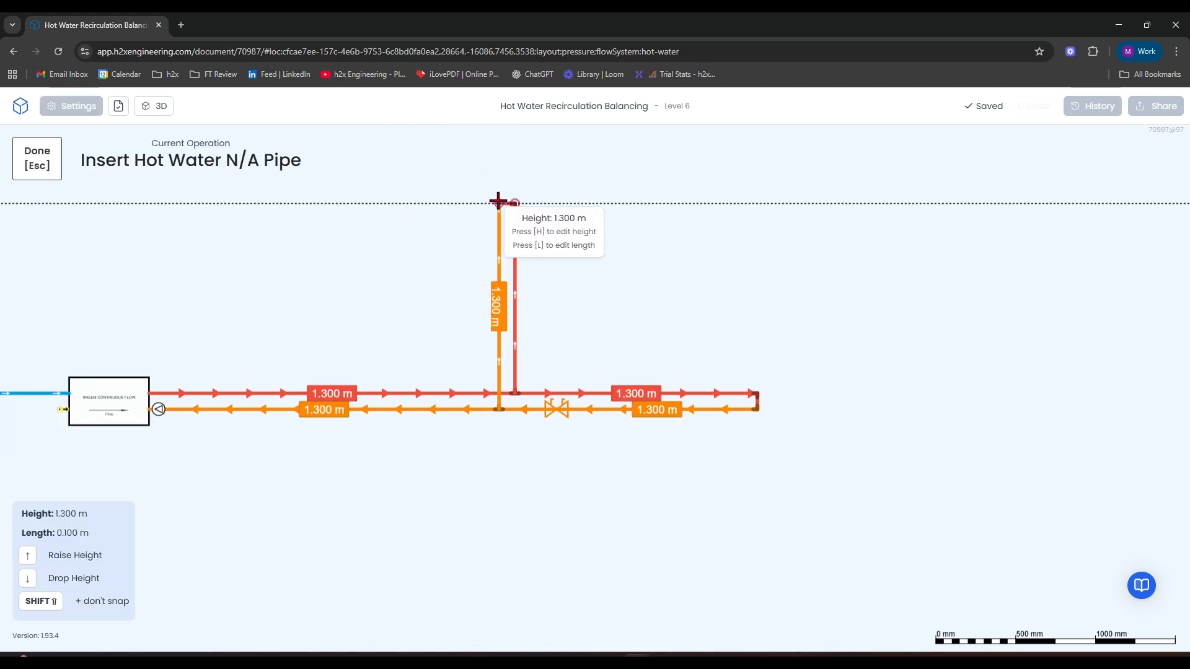
pyautogui.click(497, 203)
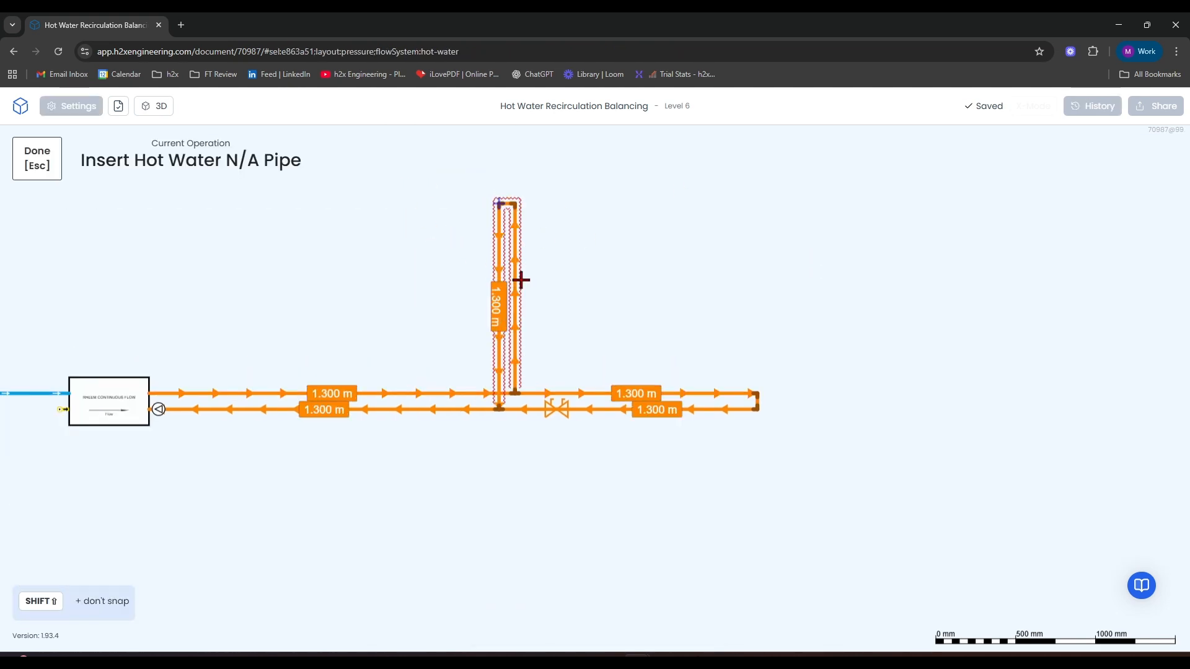
pyautogui.press('Escape')
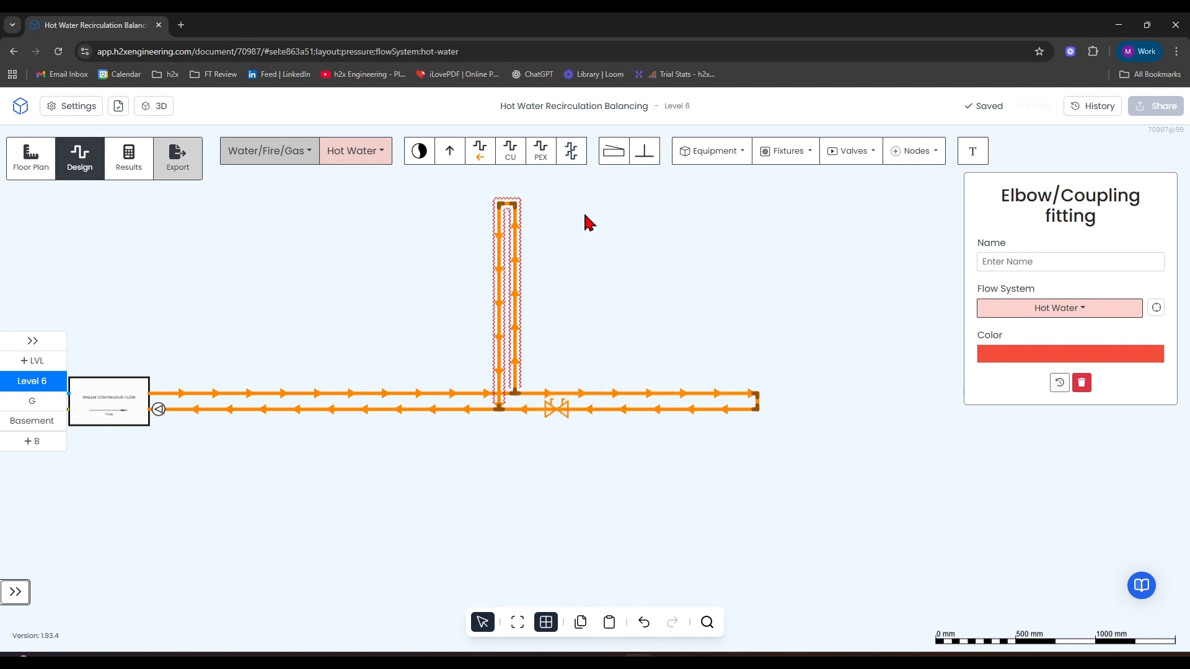
# Insert a balancing valve on the branch's return pipe, just above its junction with the main return.
pyautogui.click(828, 159)
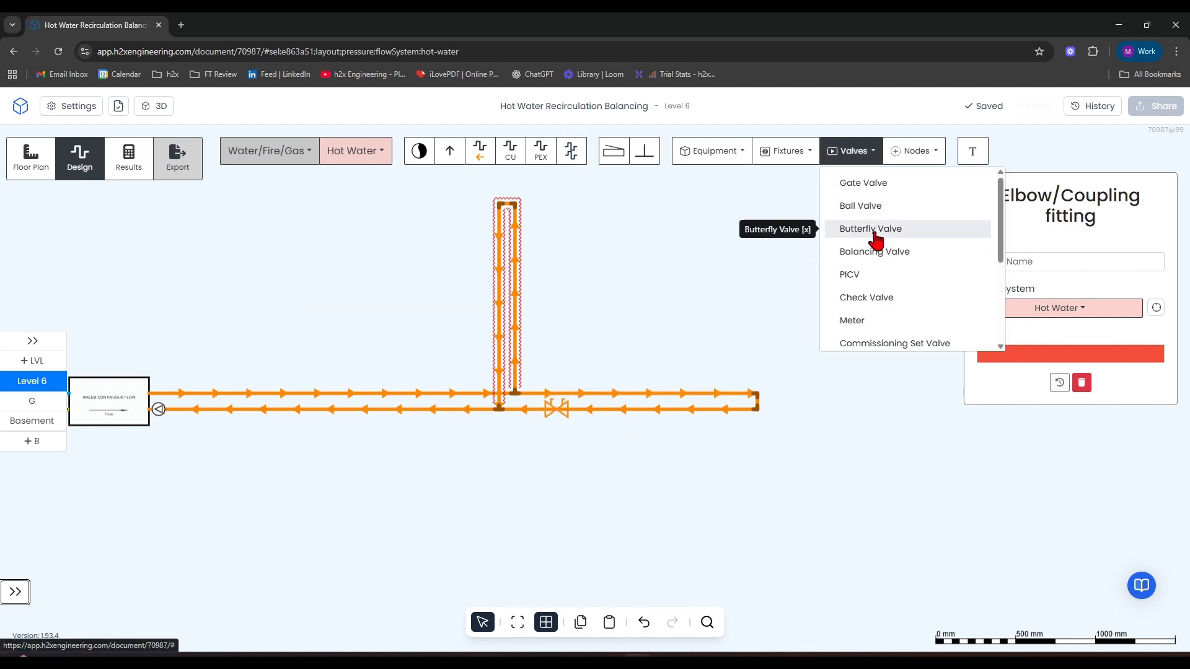
pyautogui.click(877, 250)
pyautogui.click(498, 372)
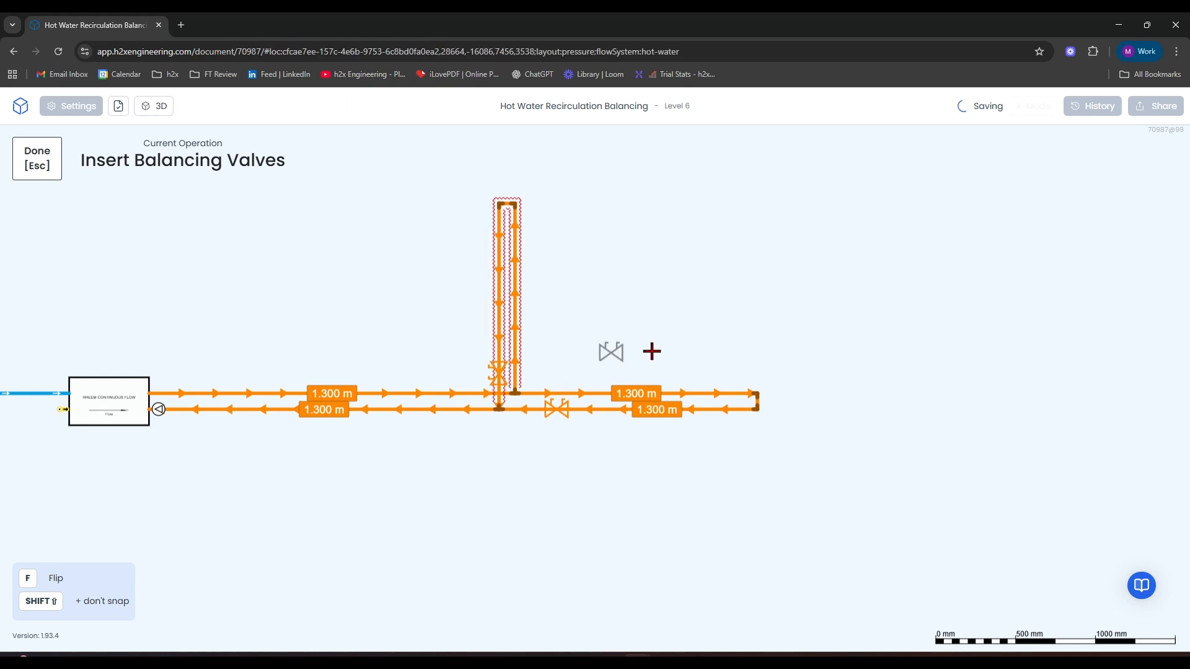
pyautogui.press('Escape')
# Insert a balancing valve on the common return pipe between the branch junction and the plant.
pyautogui.moveTo(429, 467); pyautogui.dragTo(599, 440)
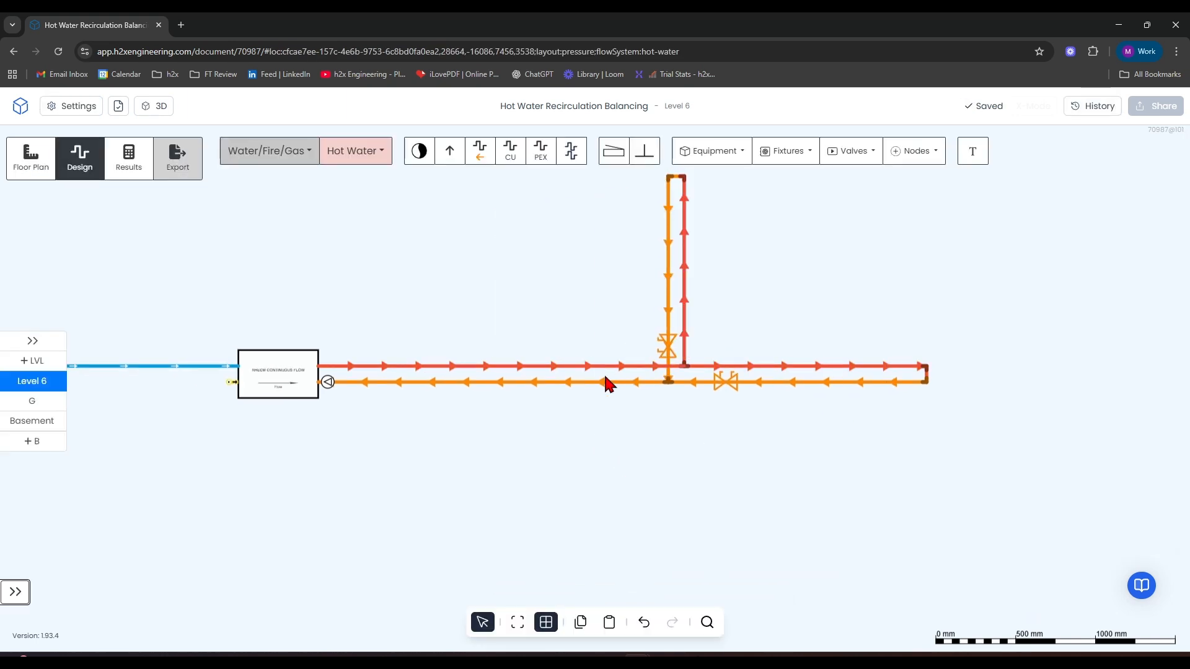
pyautogui.click(858, 155)
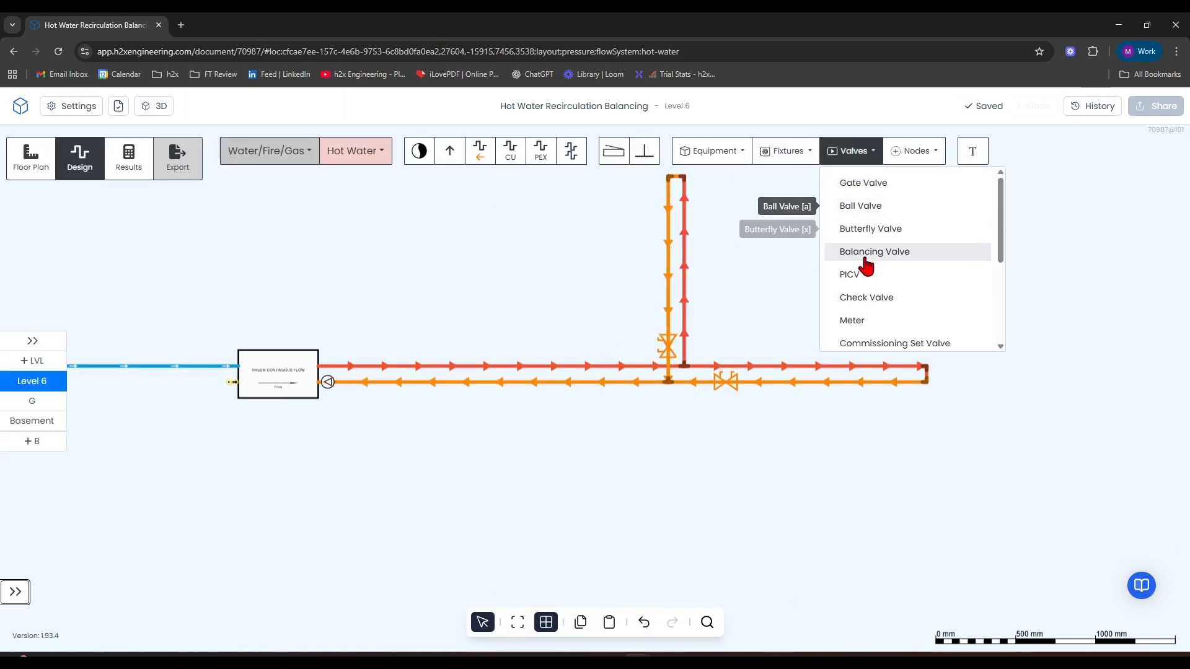
pyautogui.click(863, 251)
pyautogui.click(593, 382)
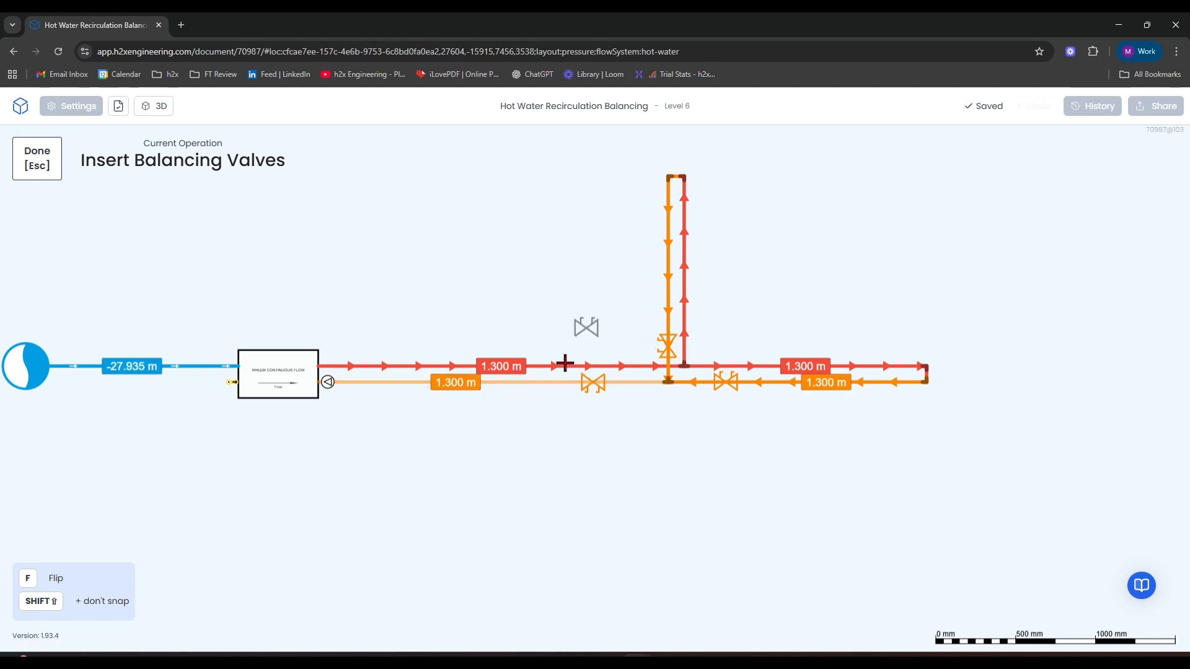
pyautogui.press('Escape')
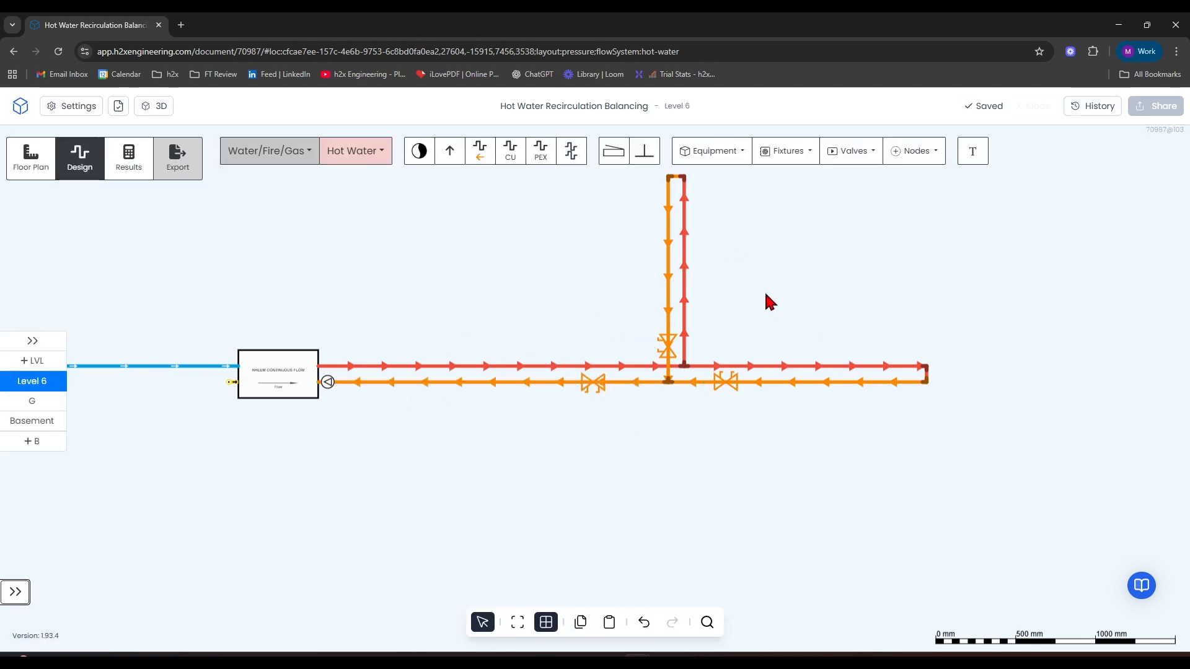
# Insert a custom valve on the common return pipe, between its balancing valve and the pump, and open the custom valve's properties.
pyautogui.click(830, 156)
pyautogui.scroll(-1, 883, 335)
pyautogui.scroll(-2, 883, 340)
pyautogui.click(884, 337)
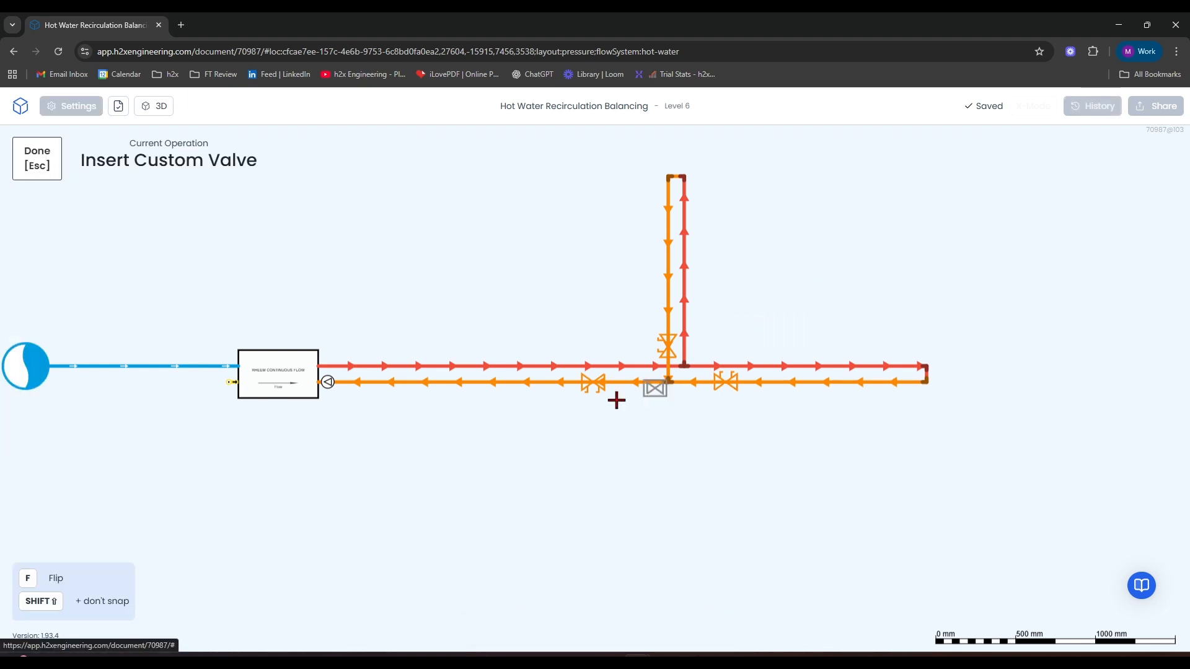
pyautogui.scroll(4, 541, 381)
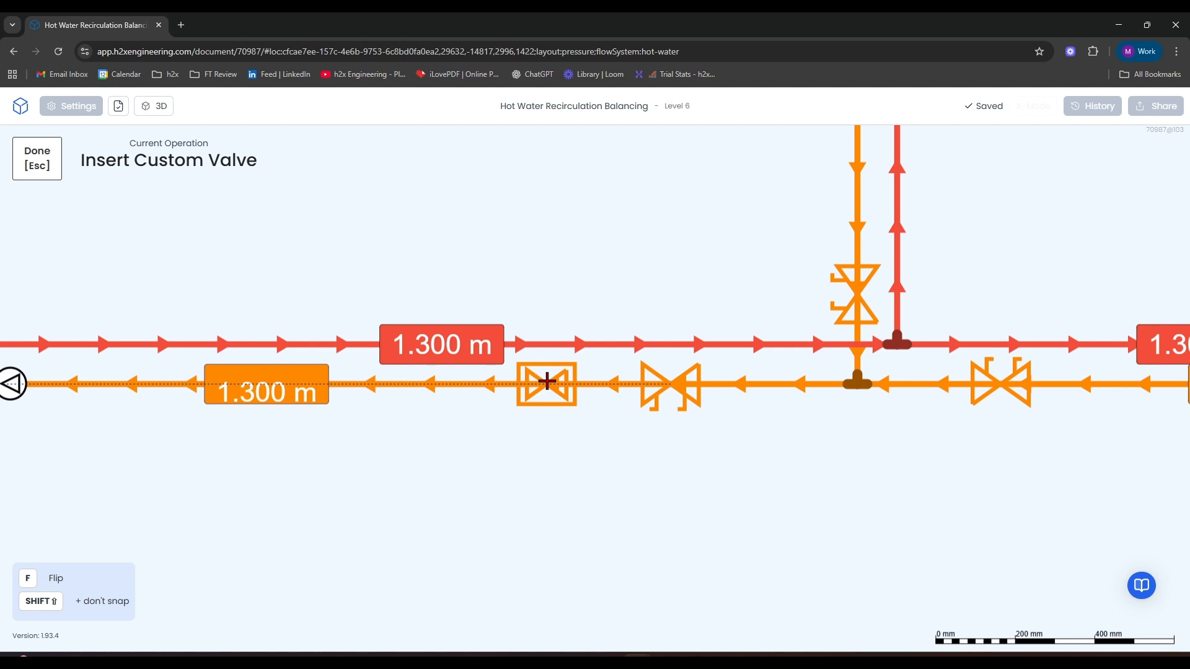
pyautogui.click(547, 381)
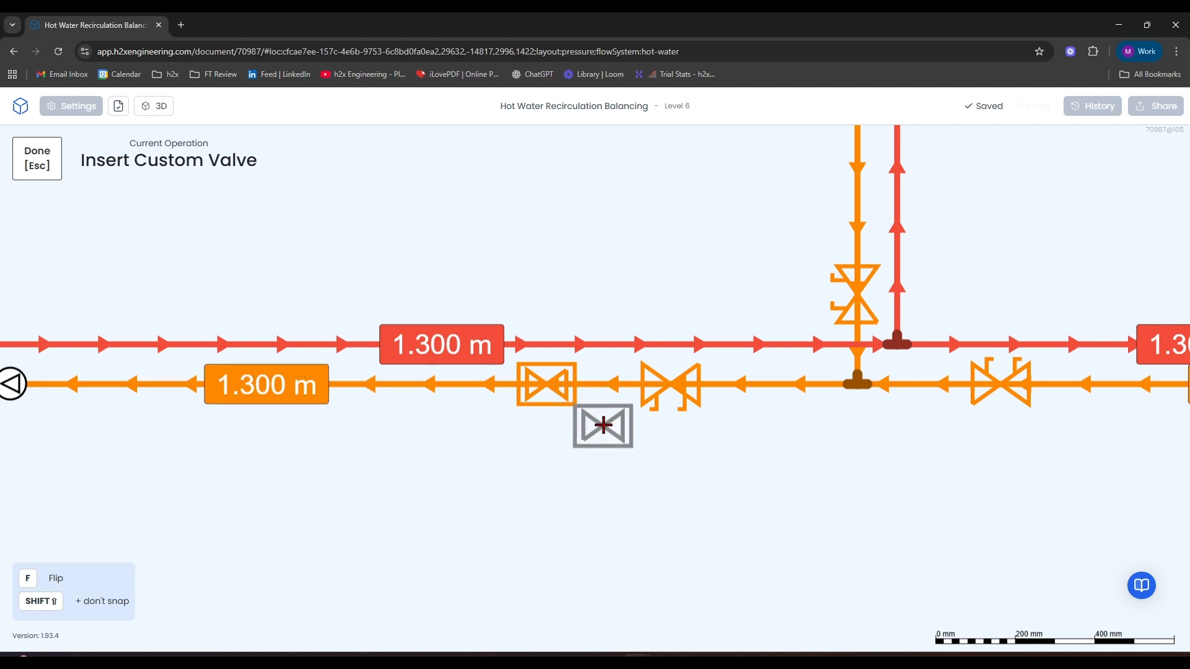
pyautogui.click(538, 393)
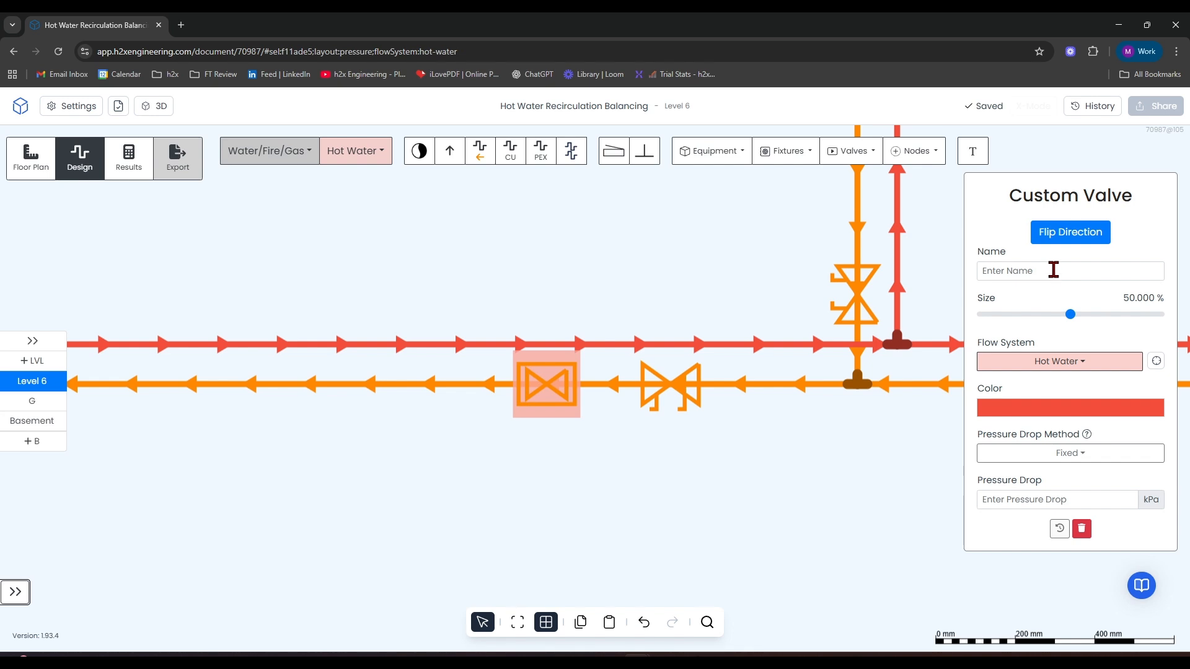
# Examine the pressure drop method options available for the custom valve on the common return pipe.
pyautogui.click(1096, 459)
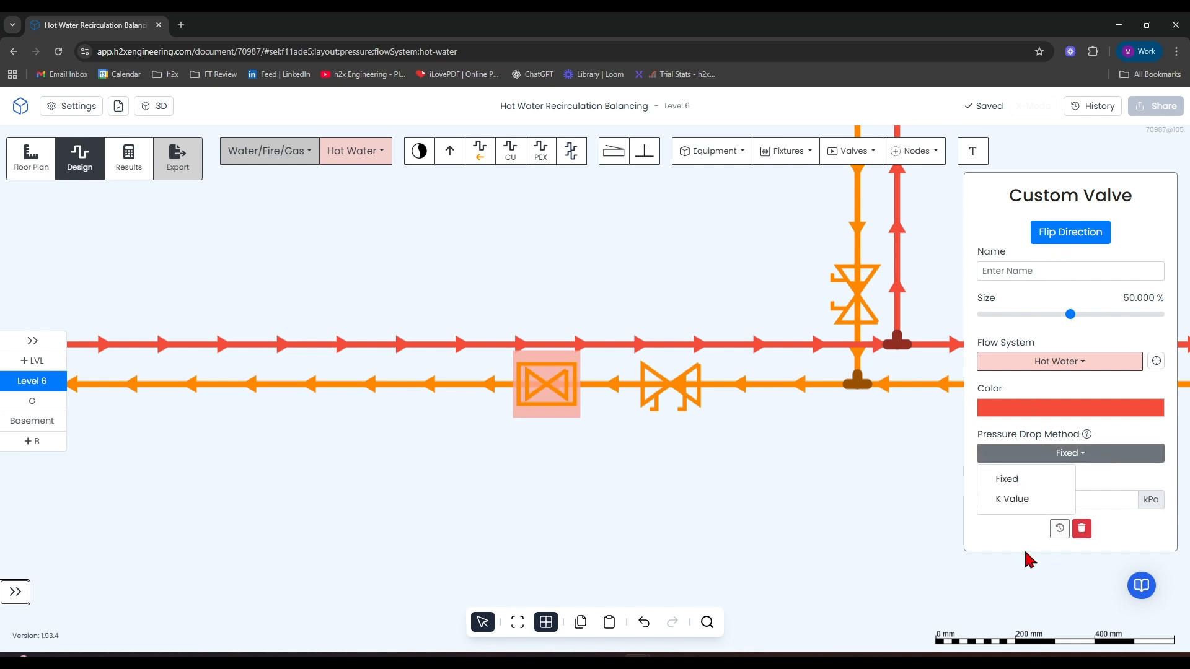
pyautogui.moveTo(575, 424); pyautogui.dragTo(607, 457)
pyautogui.click(606, 458)
pyautogui.click(560, 423)
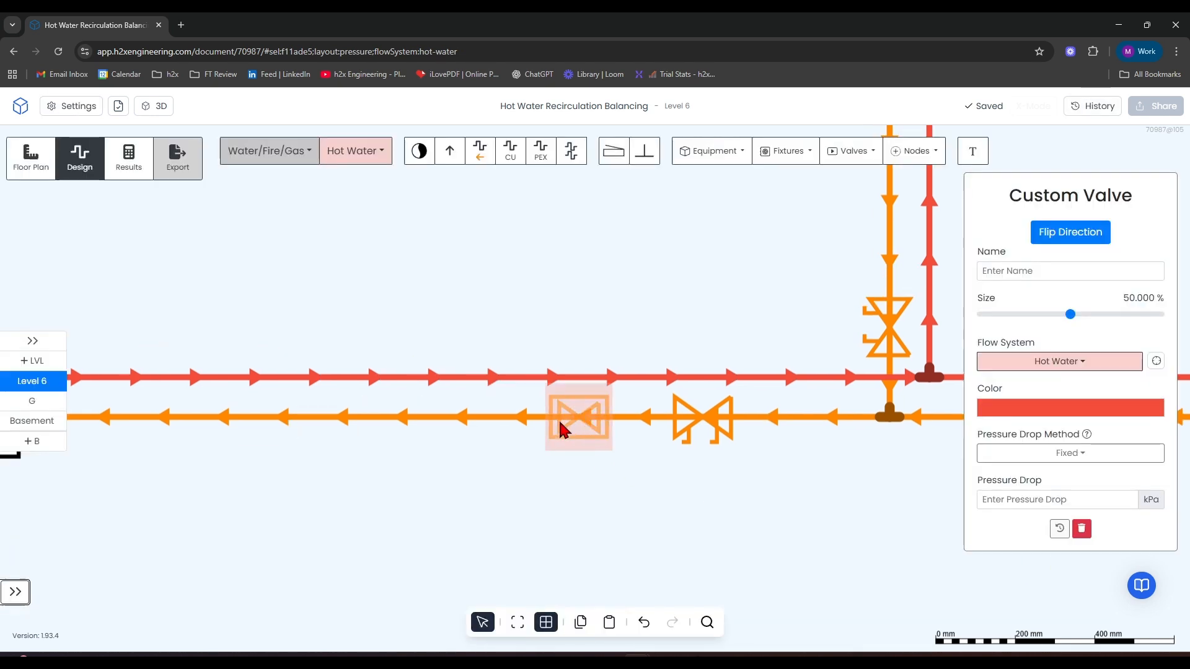
# Delete the custom valve and the balancing valve from the common return pipe between the branch junction and the pump.
pyautogui.click(524, 391)
pyautogui.scroll(-6, 486, 363)
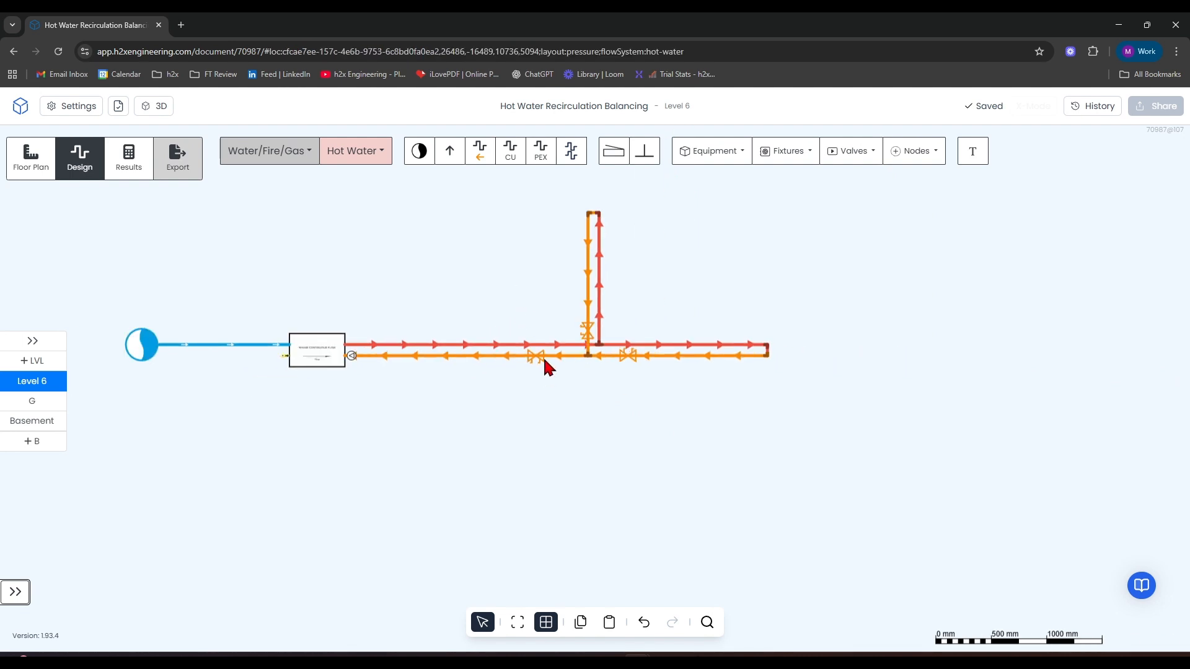
pyautogui.click(534, 357)
pyautogui.press('Delete')
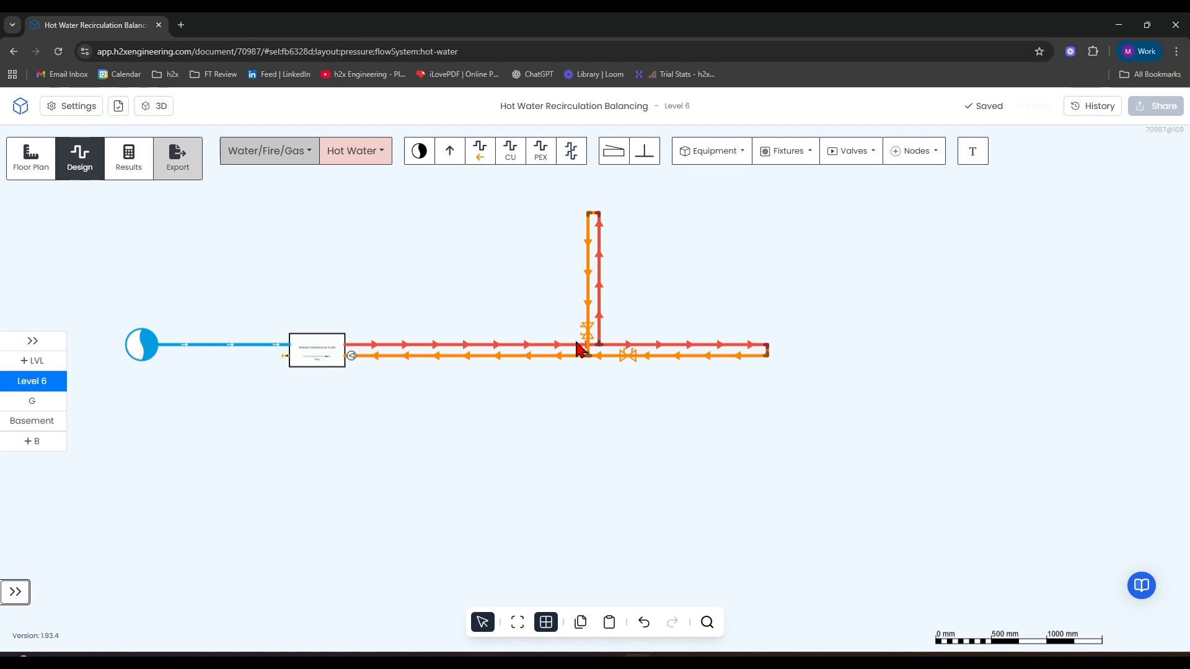
# Move the branch return's balancing valve farther up its pipe and insert hot water risers on the branch's flow and return pipes.
pyautogui.moveTo(584, 337); pyautogui.dragTo(580, 265)
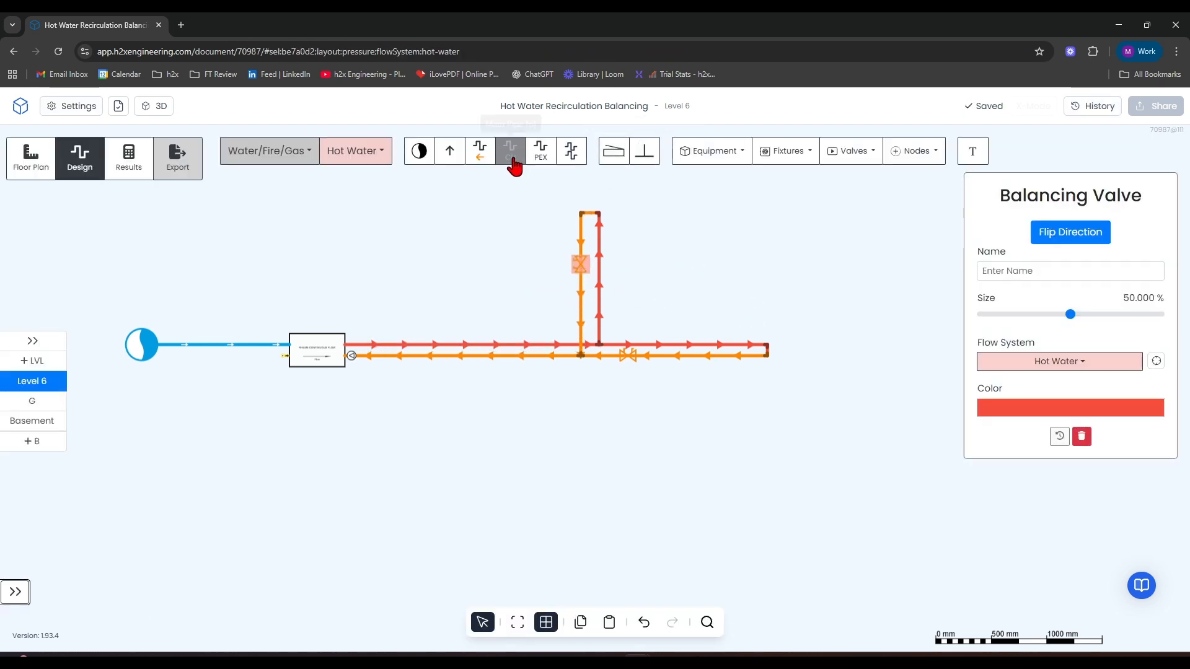
pyautogui.click(450, 151)
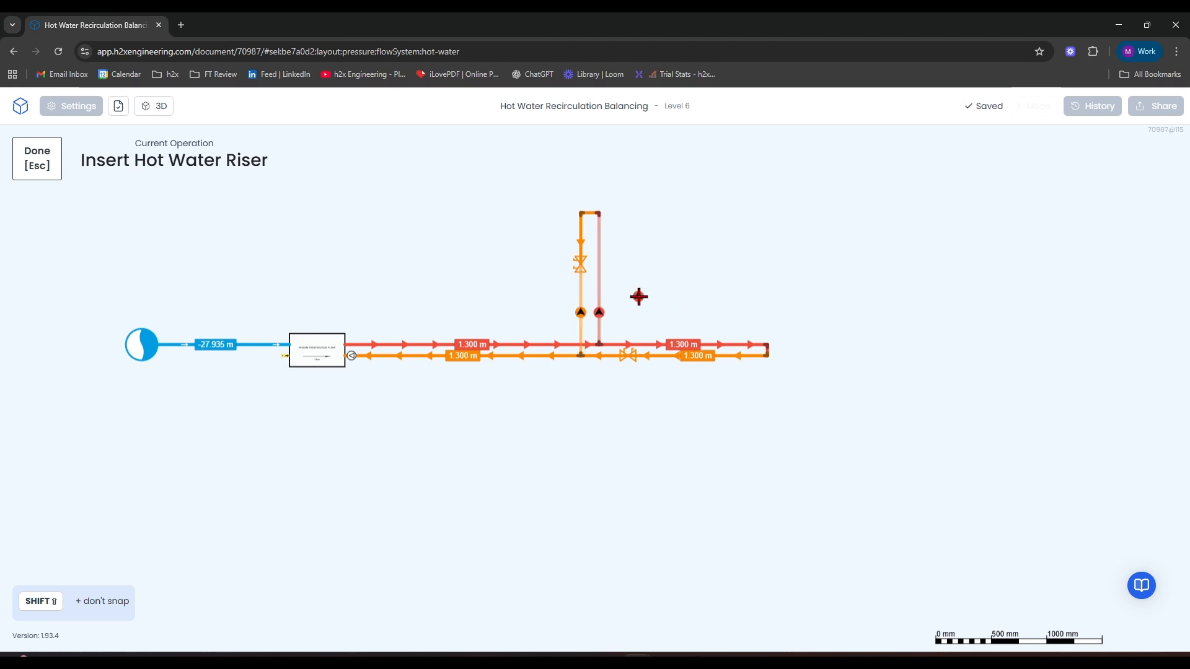
pyautogui.press('Escape')
pyautogui.scroll(4, 568, 320)
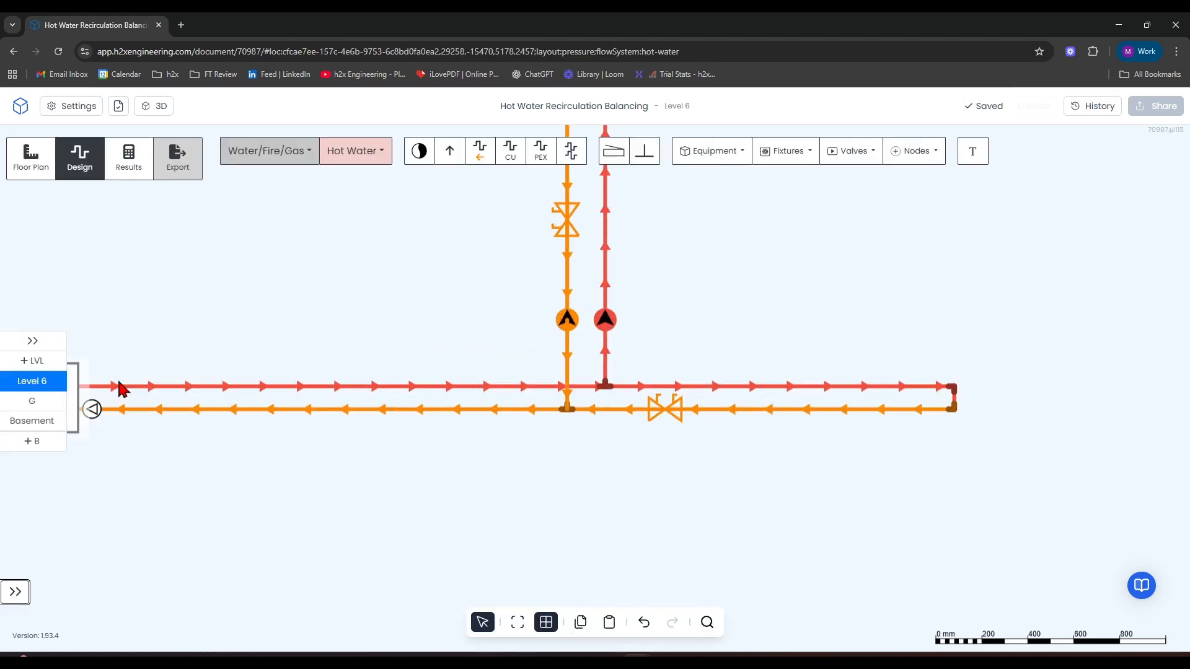
# On the ground level, draw a flow and return pipe pair about 1.67 m long straight down from the two risers.
pyautogui.click(26, 405)
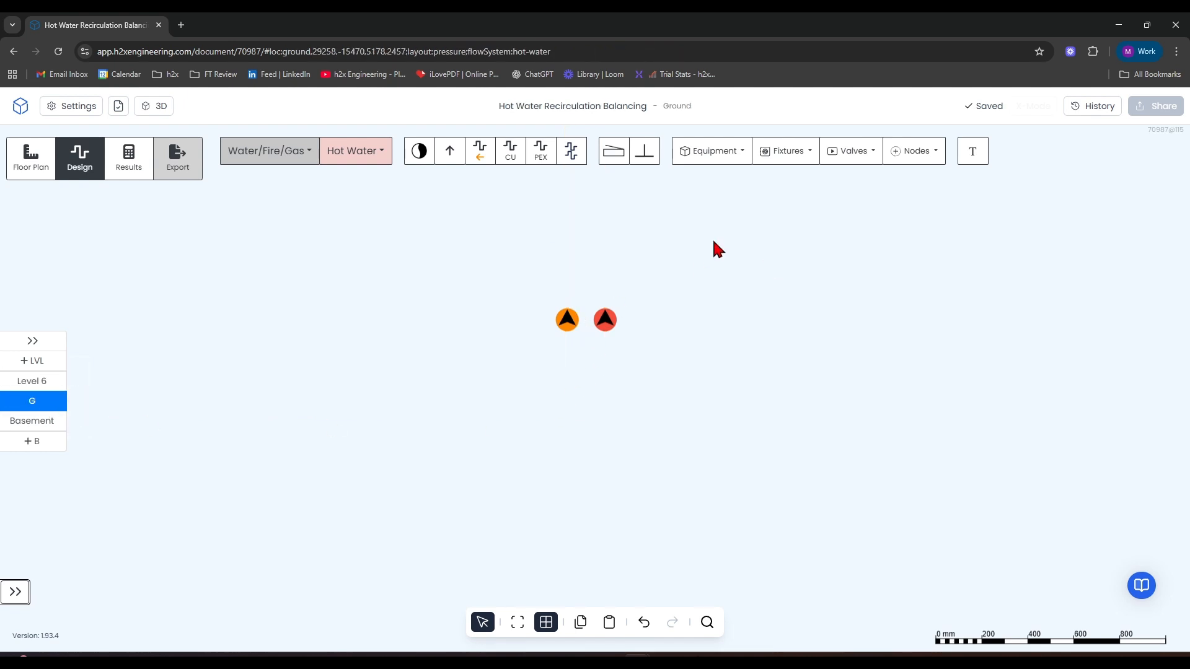
pyautogui.click(571, 151)
pyautogui.scroll(-2, 590, 326)
pyautogui.click(590, 325)
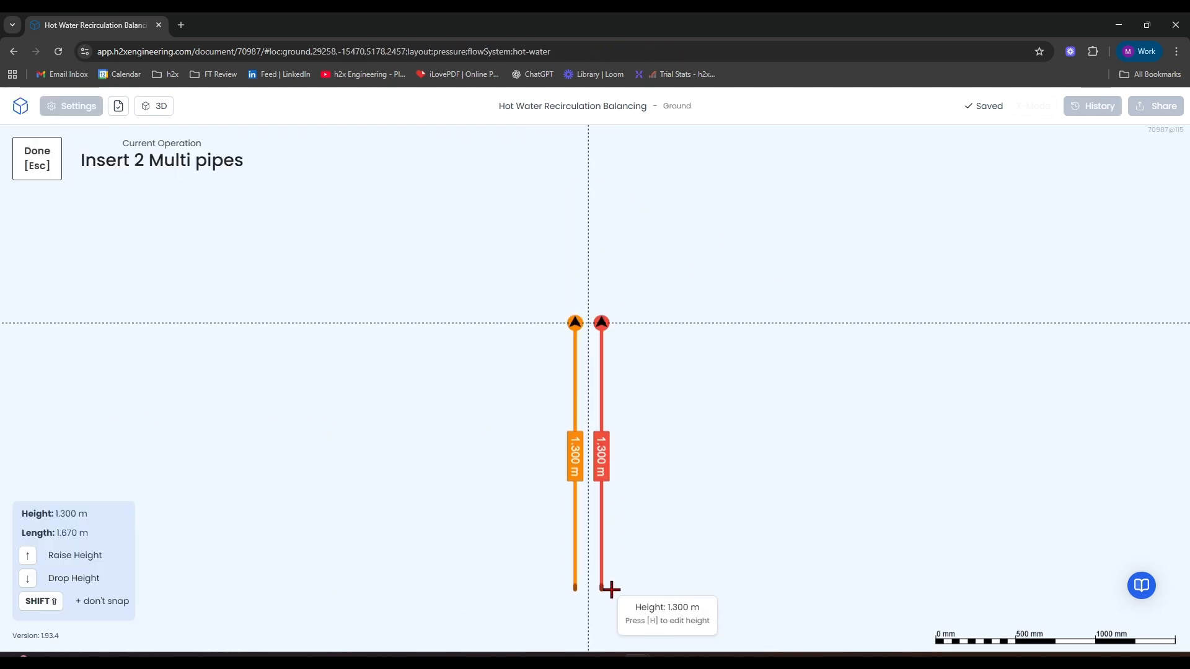
pyautogui.click(611, 590)
pyautogui.press('Escape')
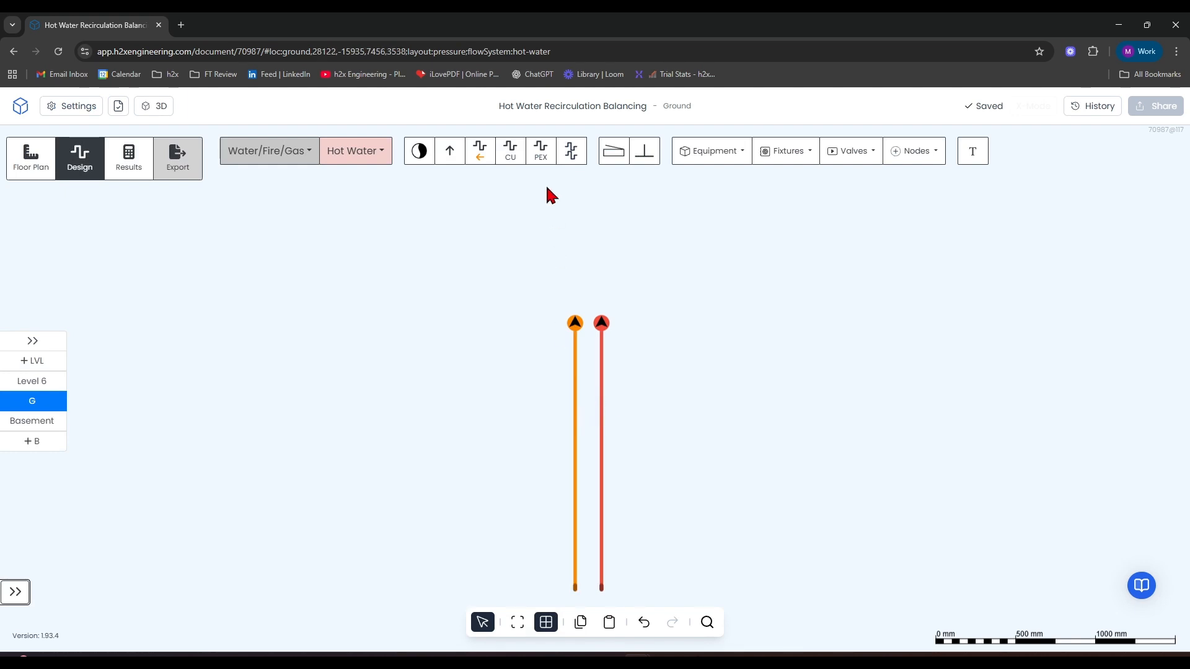
# Insert a balancing valve on the ground level's return pipe, a short distance below its riser.
pyautogui.click(828, 155)
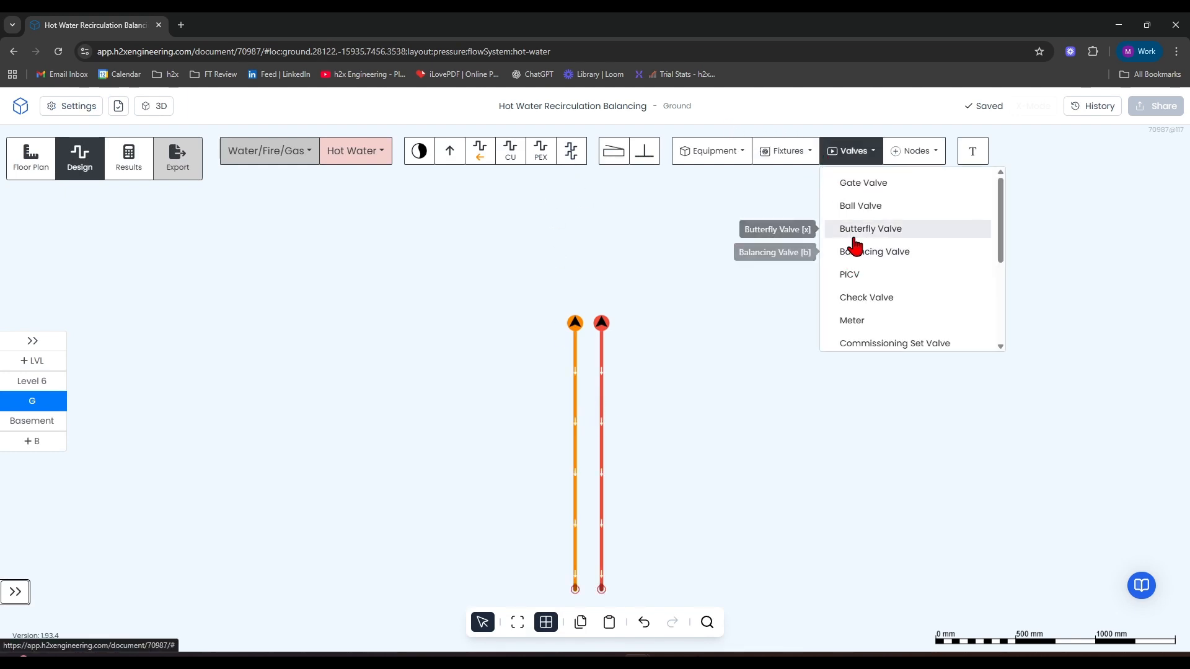
pyautogui.scroll(-2, 861, 297)
pyautogui.scroll(2, 862, 248)
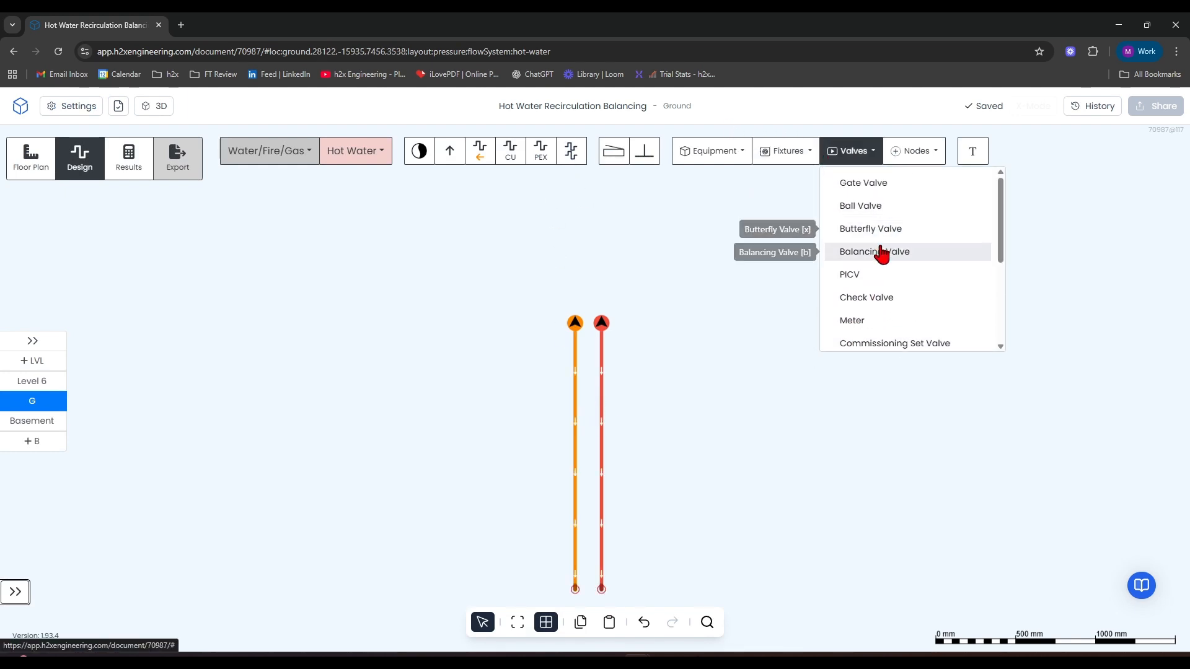
pyautogui.click(881, 253)
pyautogui.click(568, 397)
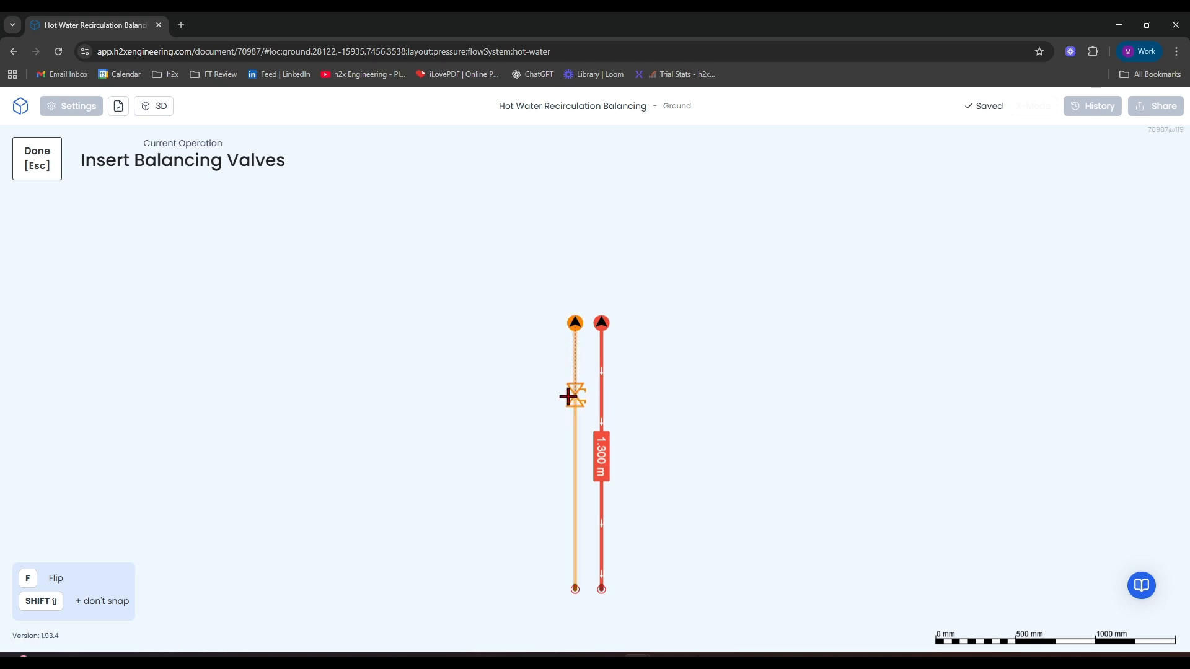
pyautogui.press('Escape')
# Join the lower ends of the ground level's vertical flow and return pipes with a short hot water pipe.
pyautogui.click(513, 149)
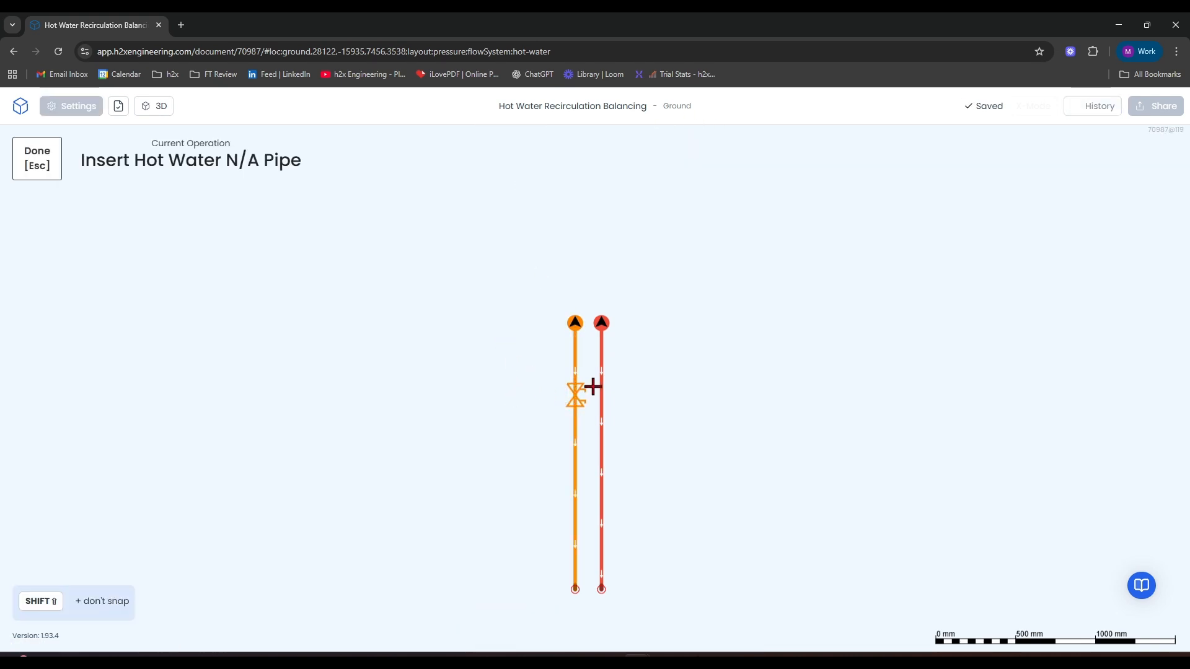
pyautogui.click(607, 590)
pyautogui.click(575, 591)
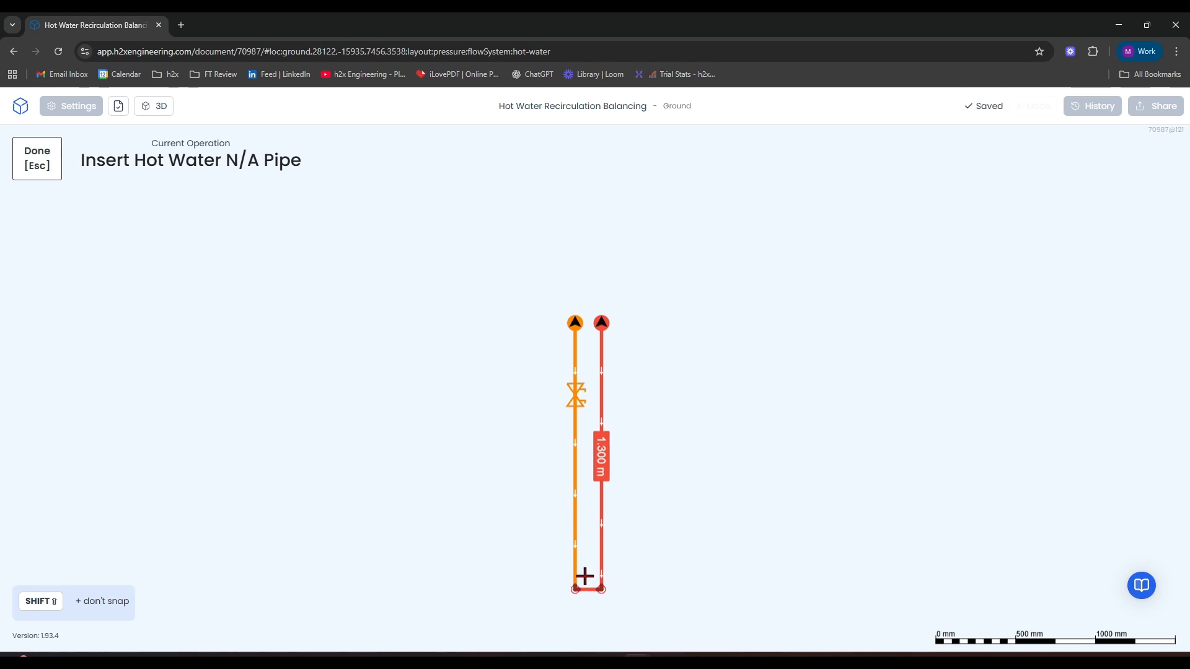
pyautogui.press('Escape')
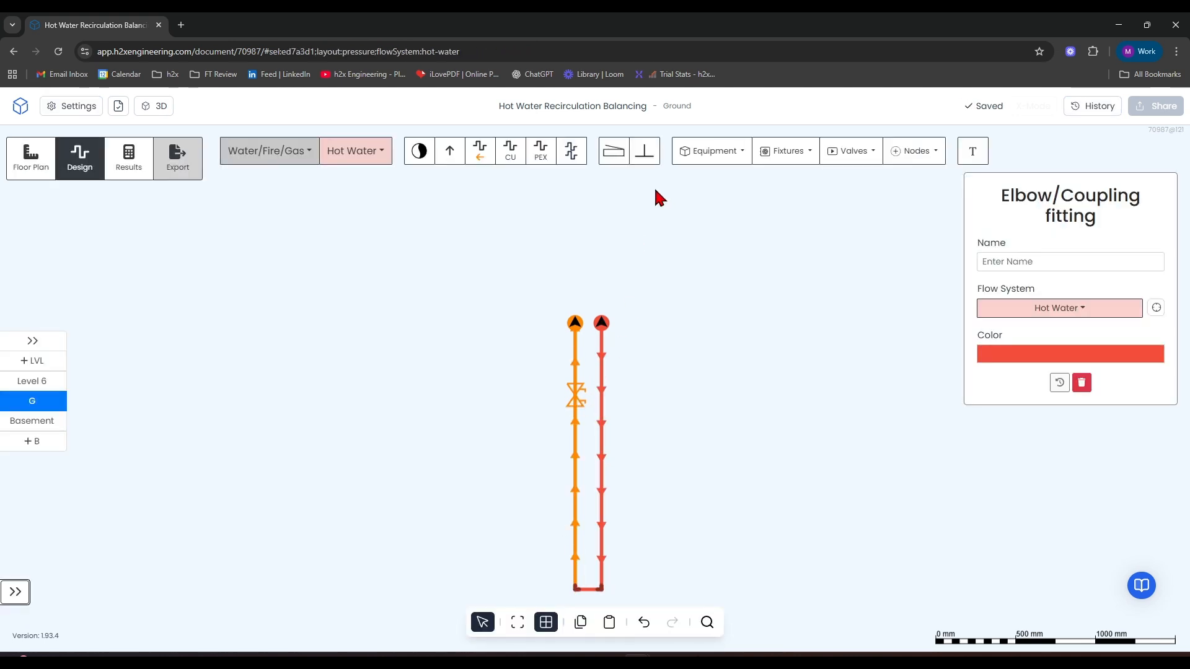
# Draw a horizontal flow and return pipe pair about 1.8 m long branching rightwards from the middle of the vertical pipes.
pyautogui.click(571, 151)
pyautogui.click(588, 431)
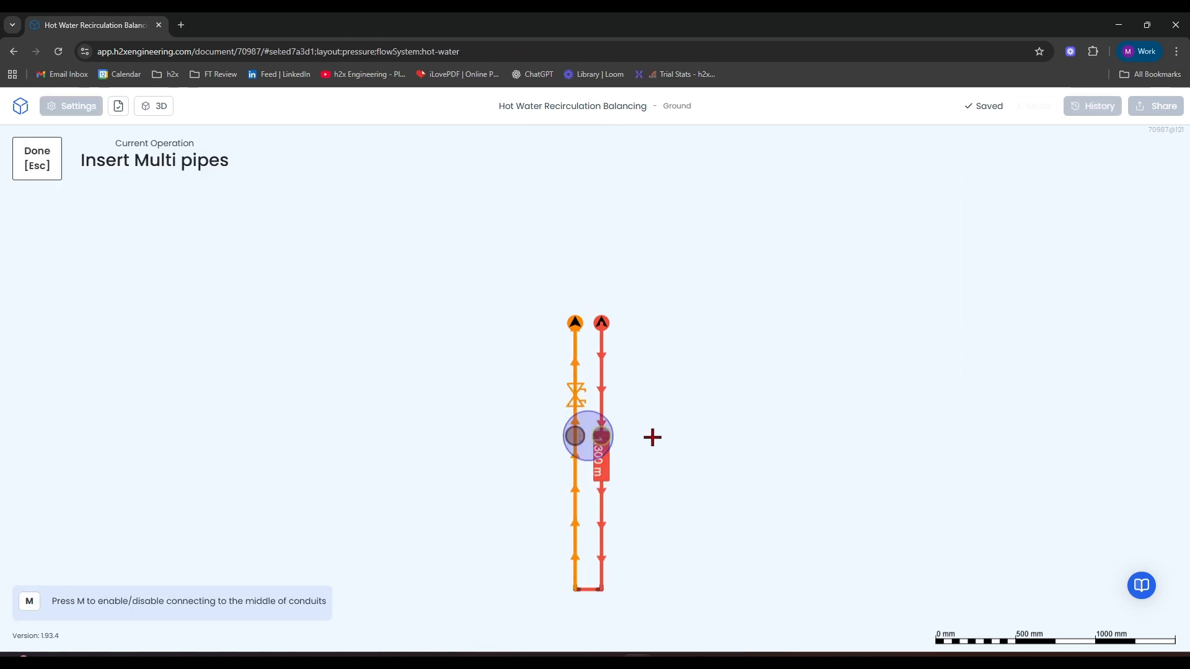
pyautogui.click(887, 453)
pyautogui.press('Escape')
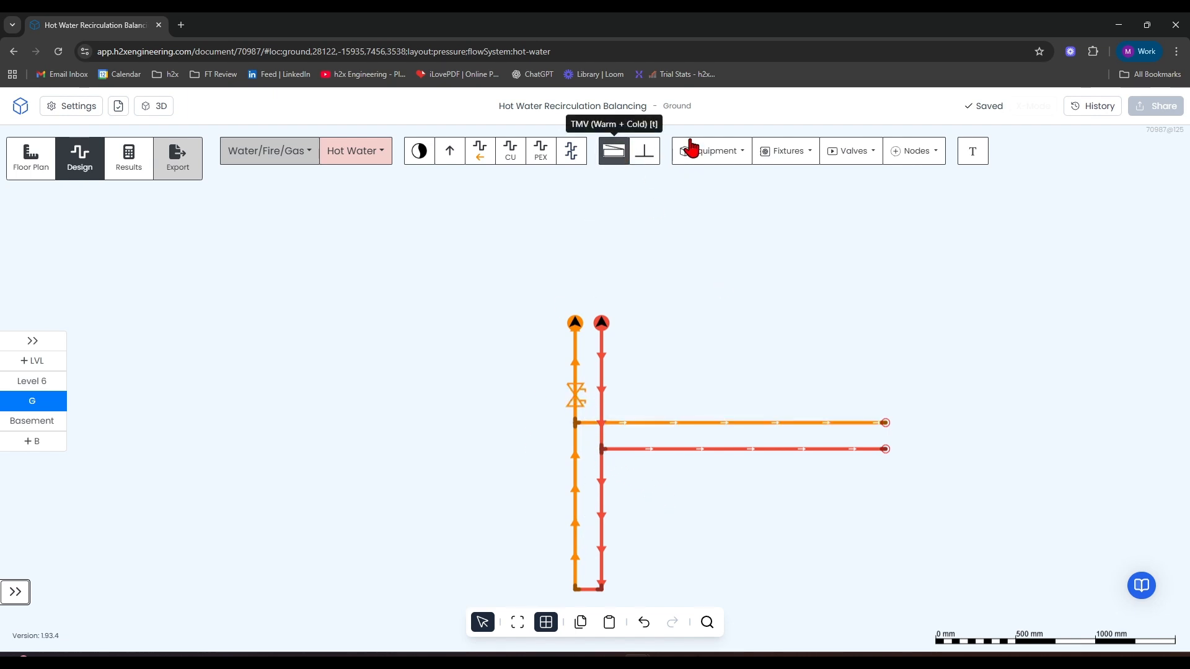
# Insert balancing valves on the vertical return pipe below the branch junction and on the horizontal branch's return pipe.
pyautogui.click(853, 155)
pyautogui.click(870, 253)
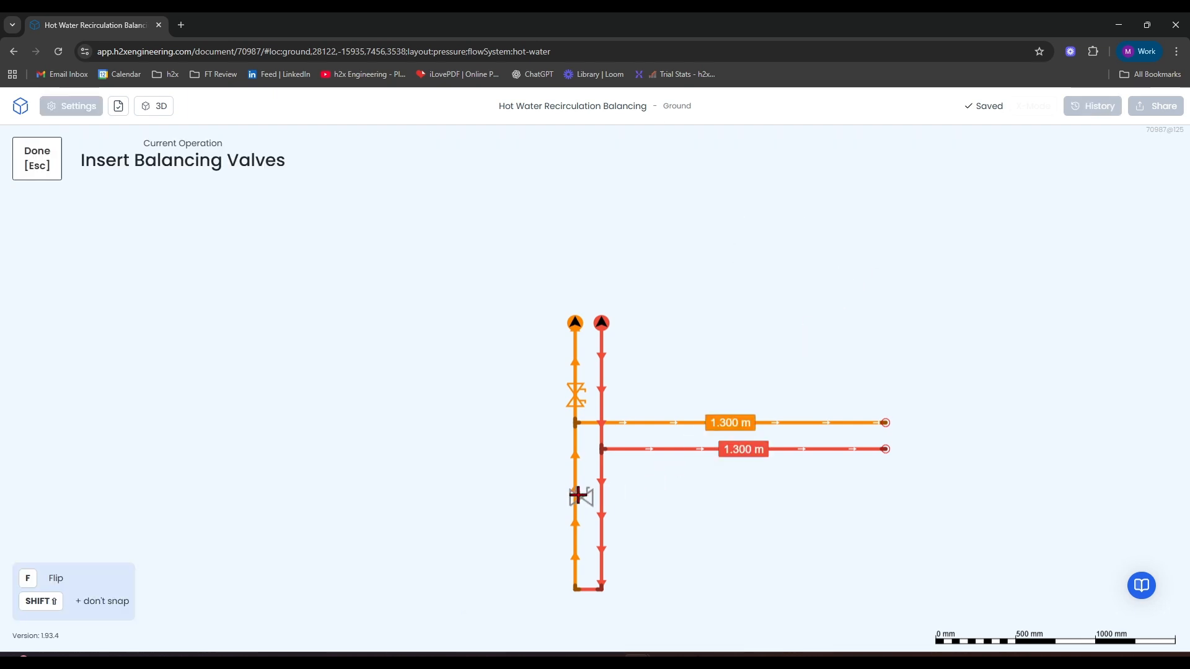
pyautogui.click(666, 423)
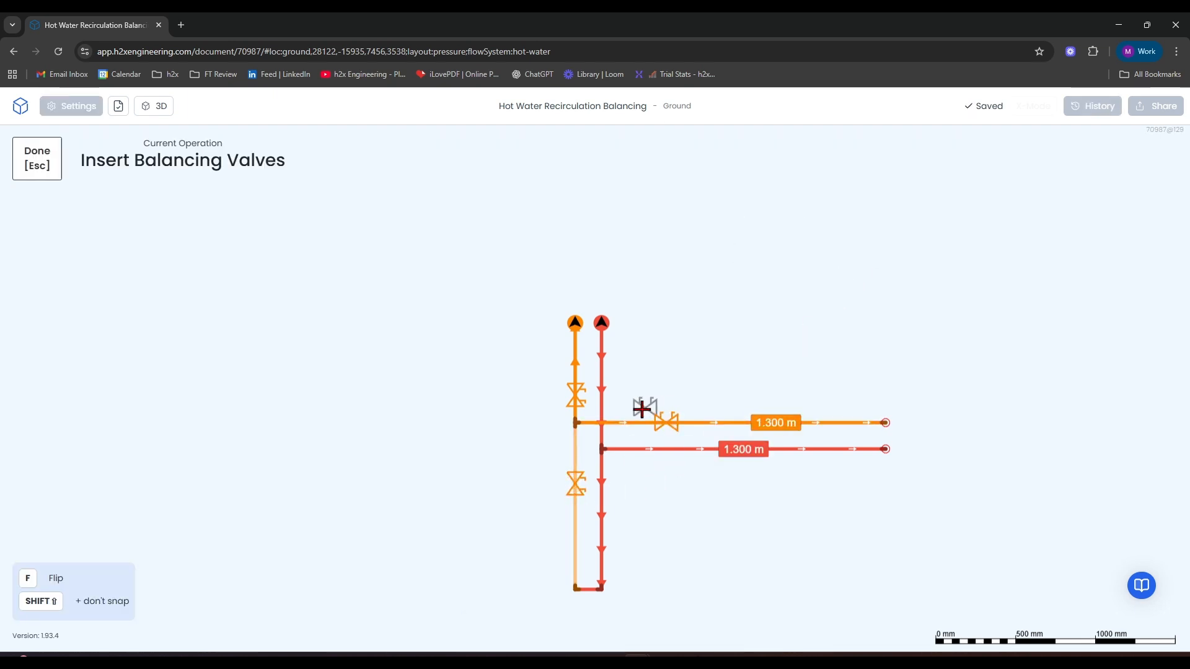
pyautogui.press('Escape')
# Delete the balancing valve on the vertical return pipe between the riser and the branch junction.
pyautogui.click(576, 397)
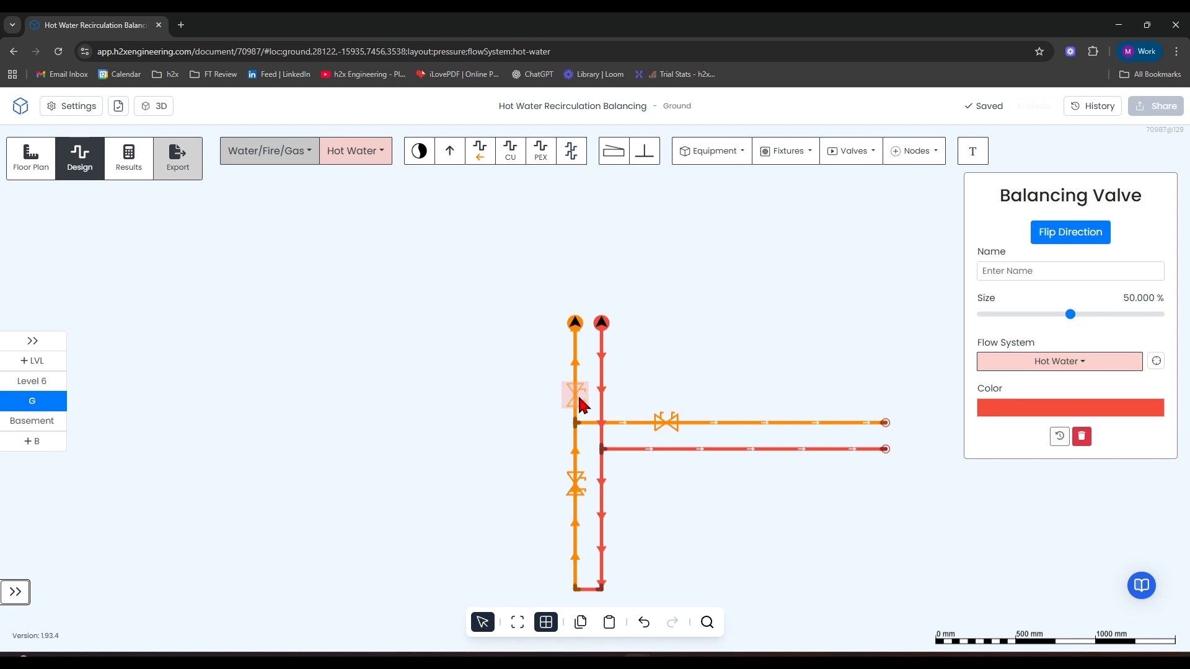
pyautogui.press('Delete')
# Join the far ends of the horizontal branch's flow and return pipes with a short hot water pipe.
pyautogui.click(511, 151)
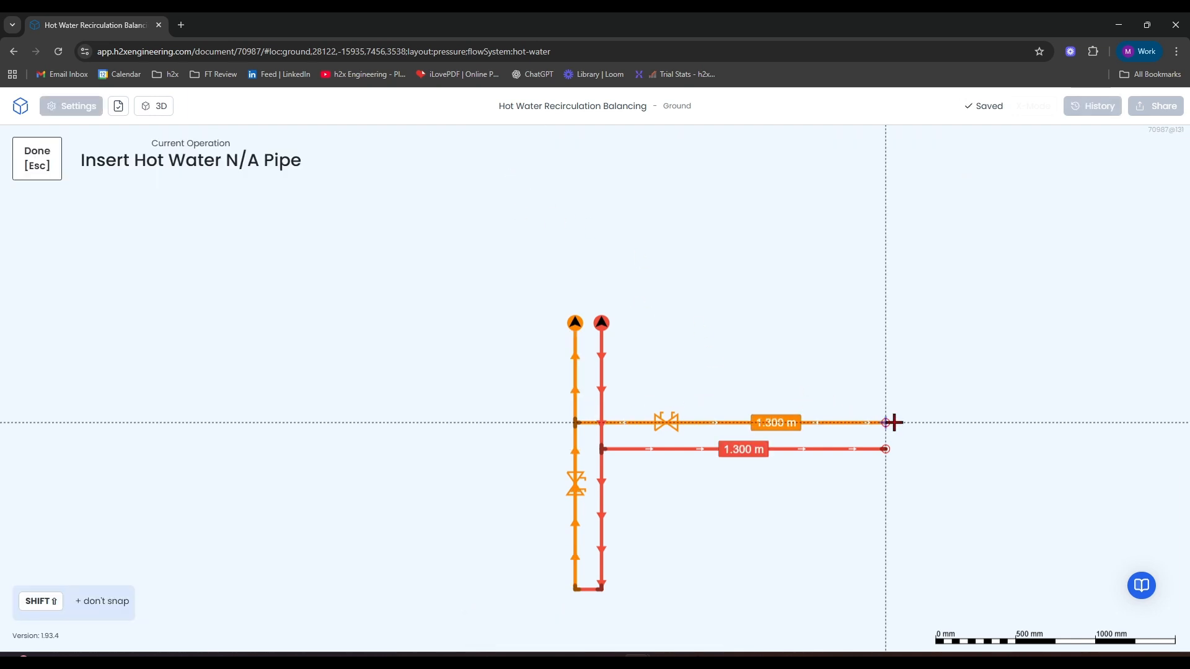
pyautogui.click(887, 451)
pyautogui.click(885, 447)
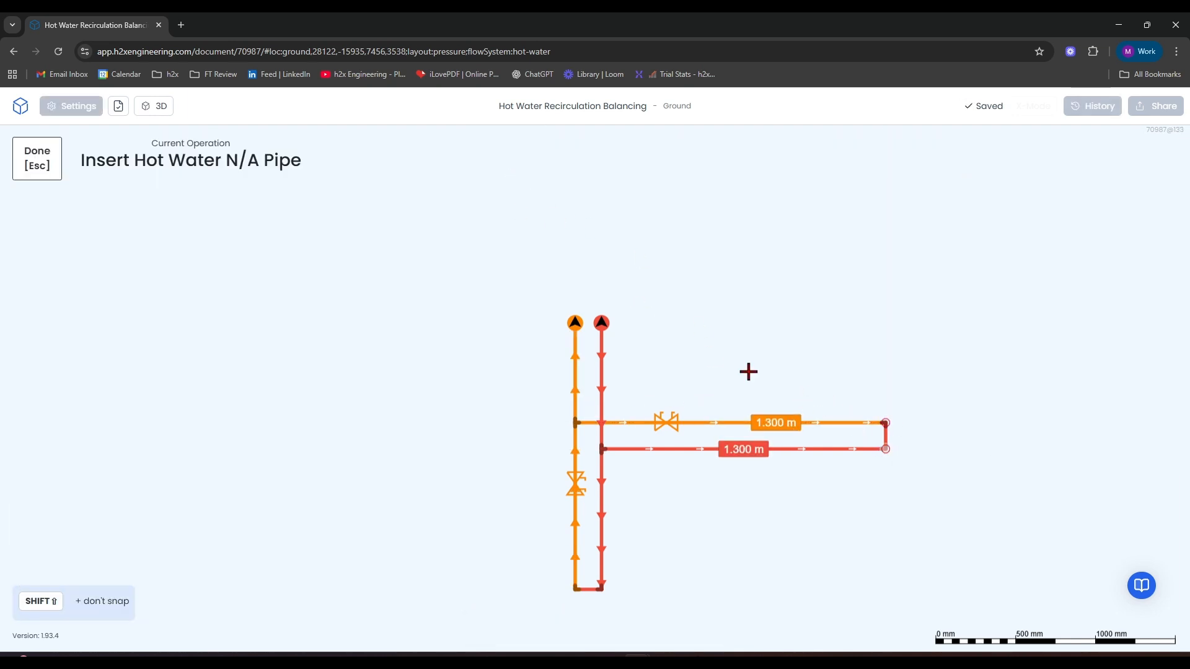
pyautogui.press('Escape')
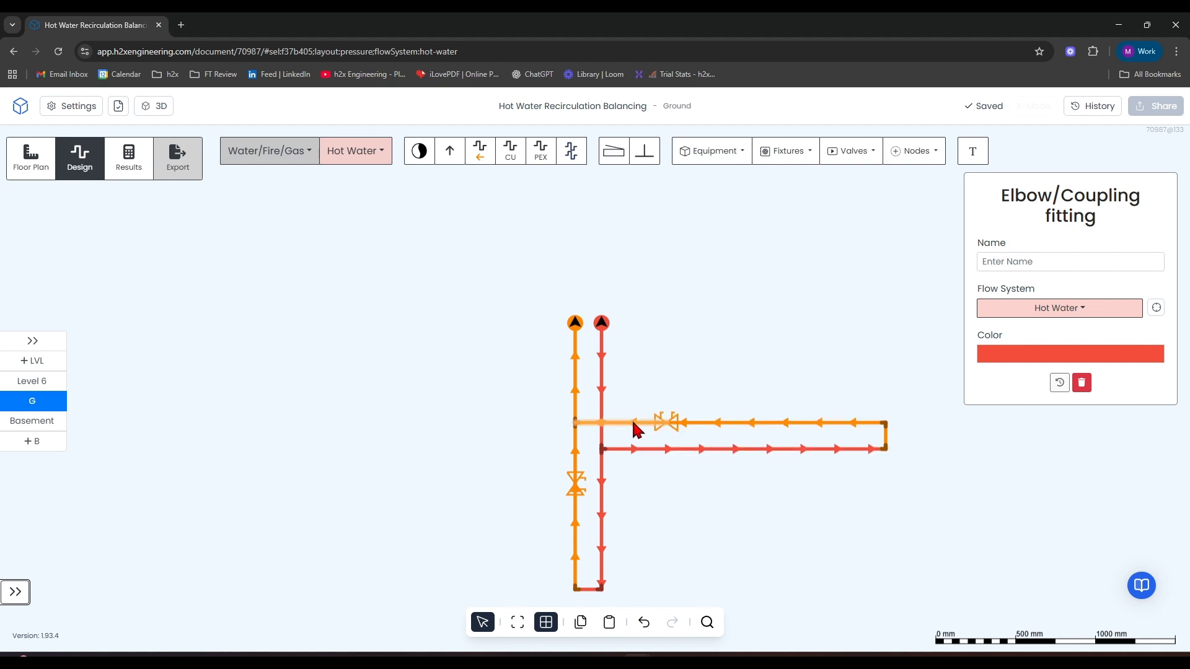
# Insert a Basin (Hot) above the horizontal branch, rotated 180 degrees so its connections face the pipes.
pyautogui.scroll(5, 632, 429)
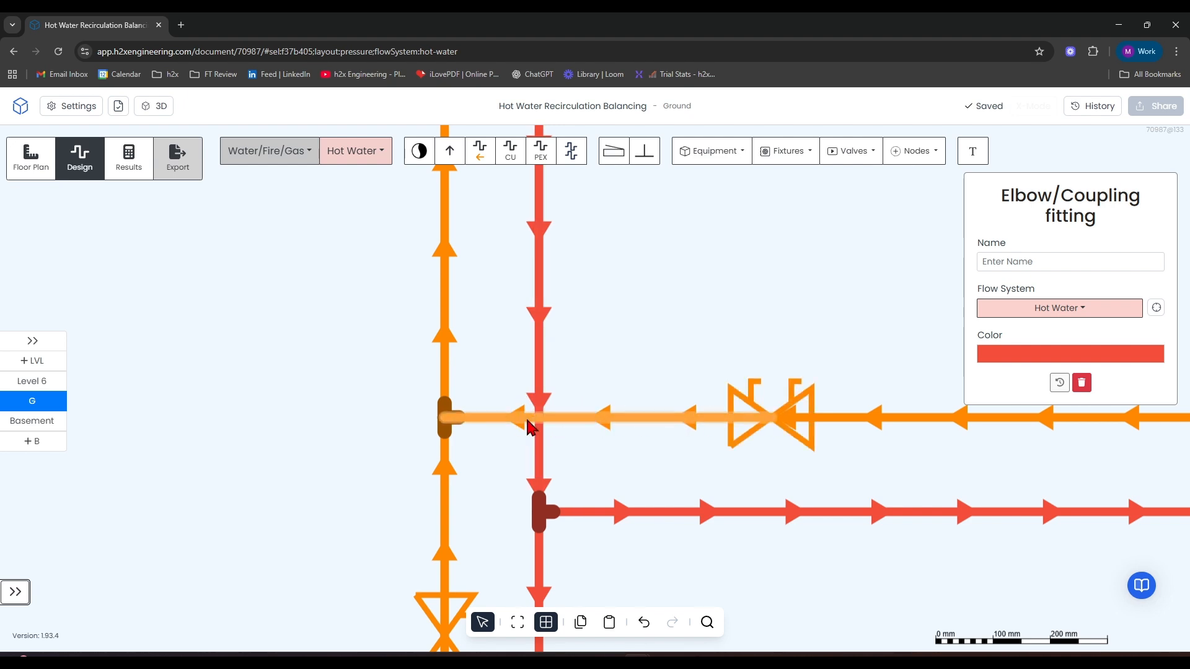
pyautogui.scroll(-2, 530, 420)
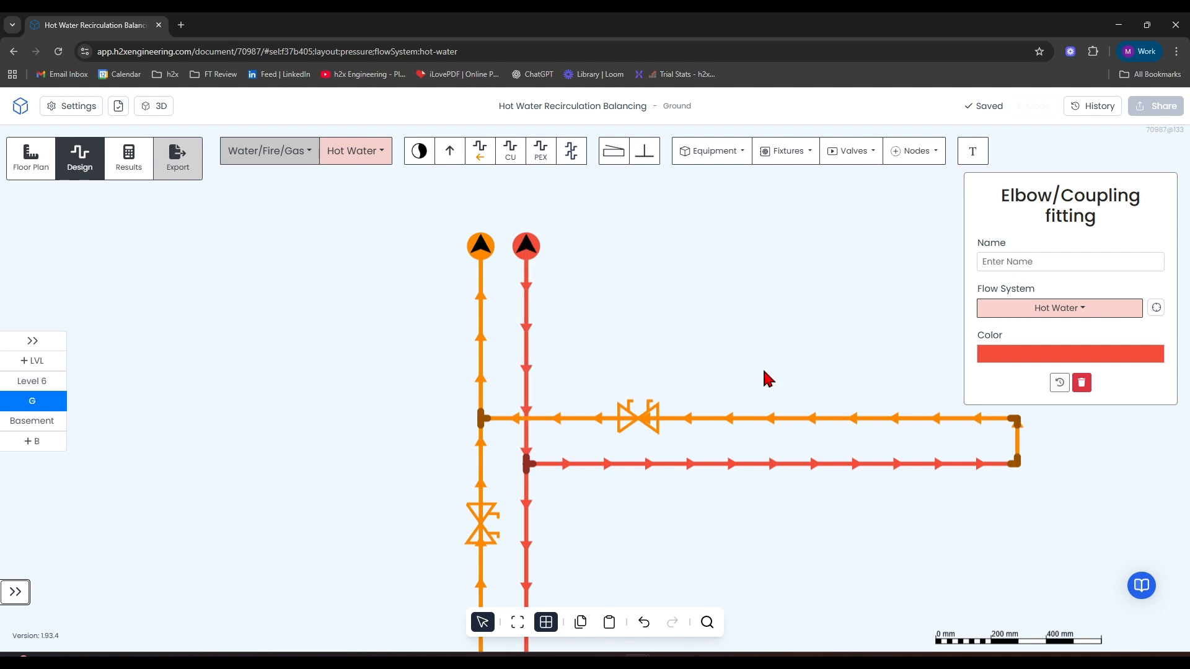
pyautogui.hscroll(5, 756, 309)
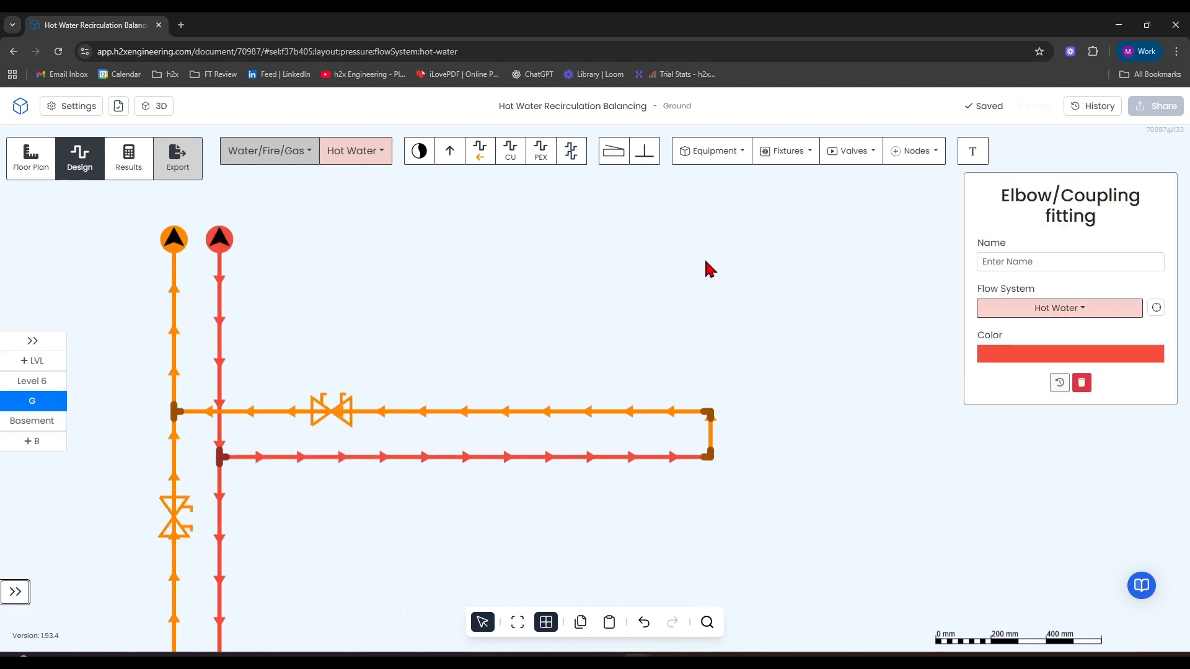
pyautogui.click(785, 151)
pyautogui.click(796, 231)
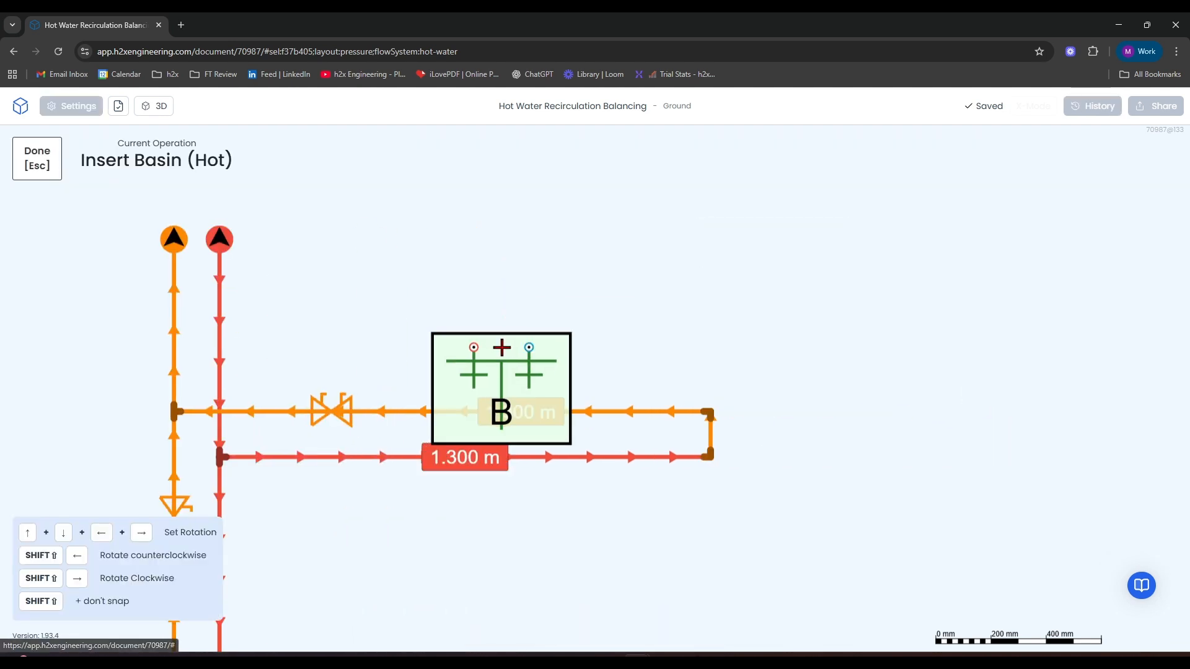
pyautogui.hotkey('shift', 'Left')
pyautogui.hotkey('shift', 'Left')
pyautogui.hotkey('shift', 'Right')
pyautogui.hotkey('shift', 'Right')
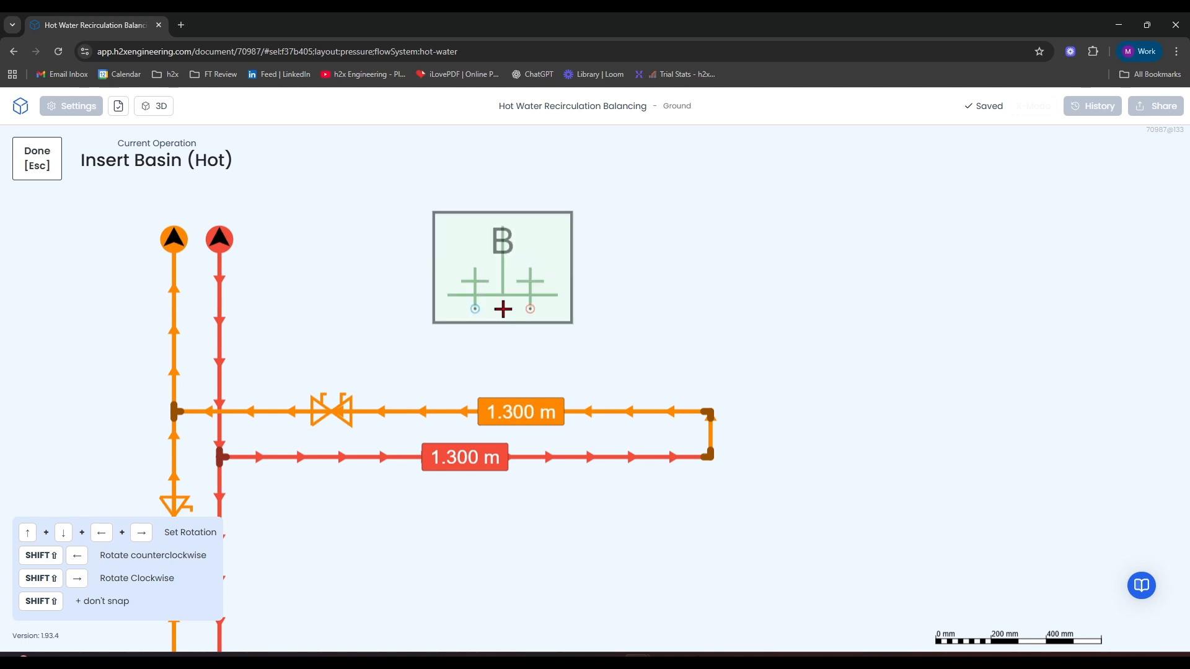
pyautogui.click(502, 308)
pyautogui.press('Escape')
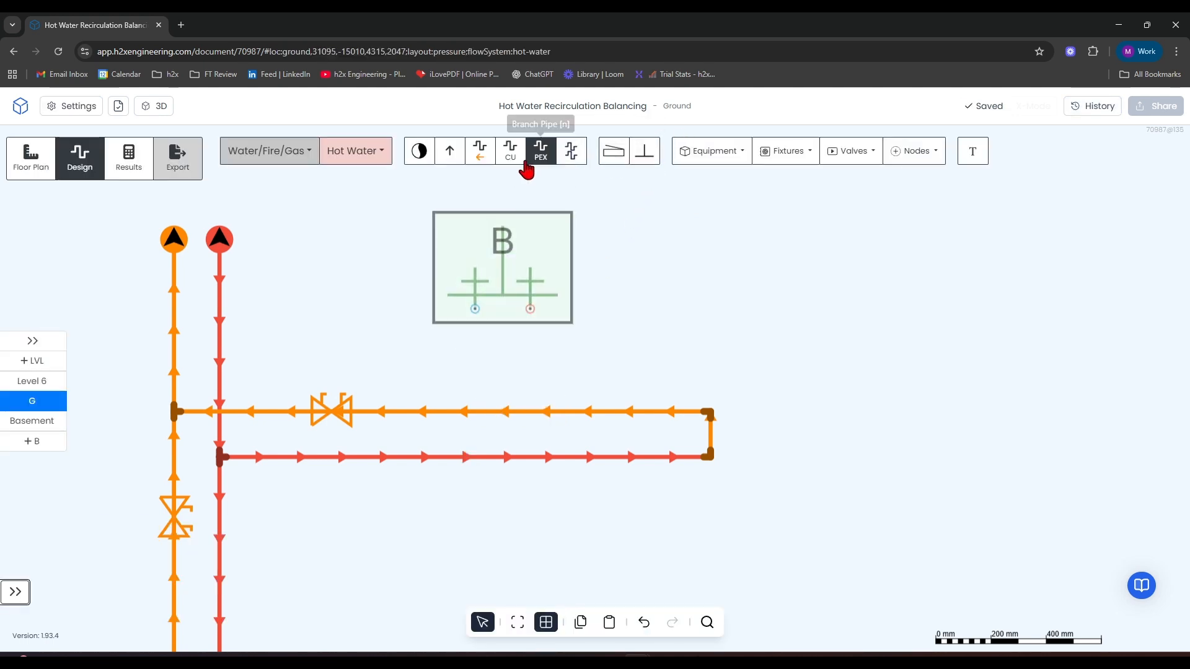
# Connect the basin's hot water inlet straight down to the horizontal branch's return pipe with a branch pipe about 0.37 m long.
pyautogui.click(538, 151)
pyautogui.click(531, 309)
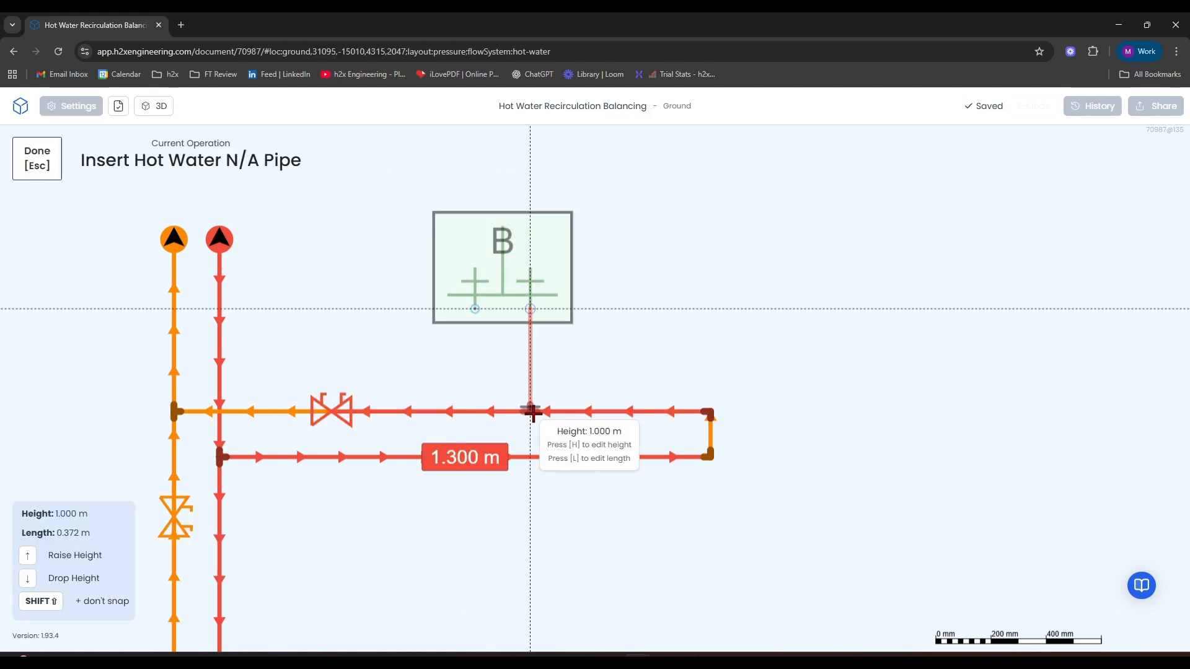
pyautogui.click(531, 411)
# Draw a return pipe straight up from the horizontal return, starting between its balancing valve and the vertical pipes.
pyautogui.hscroll(-3, 566, 294)
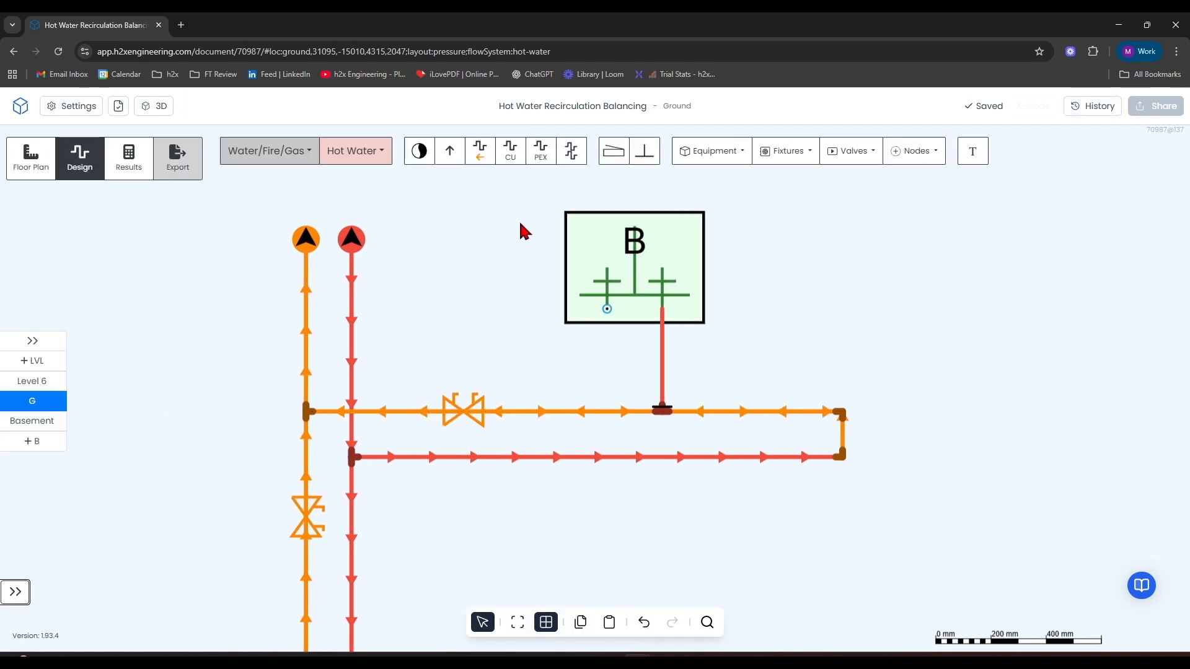
pyautogui.click(480, 150)
pyautogui.click(425, 412)
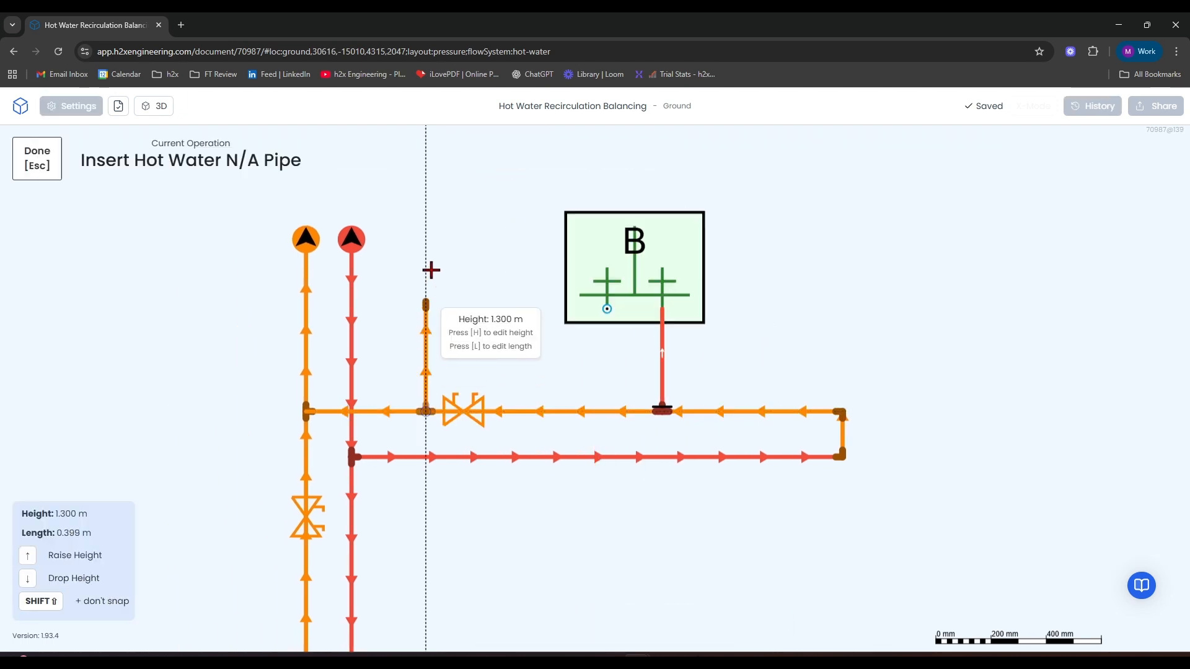
pyautogui.click(427, 199)
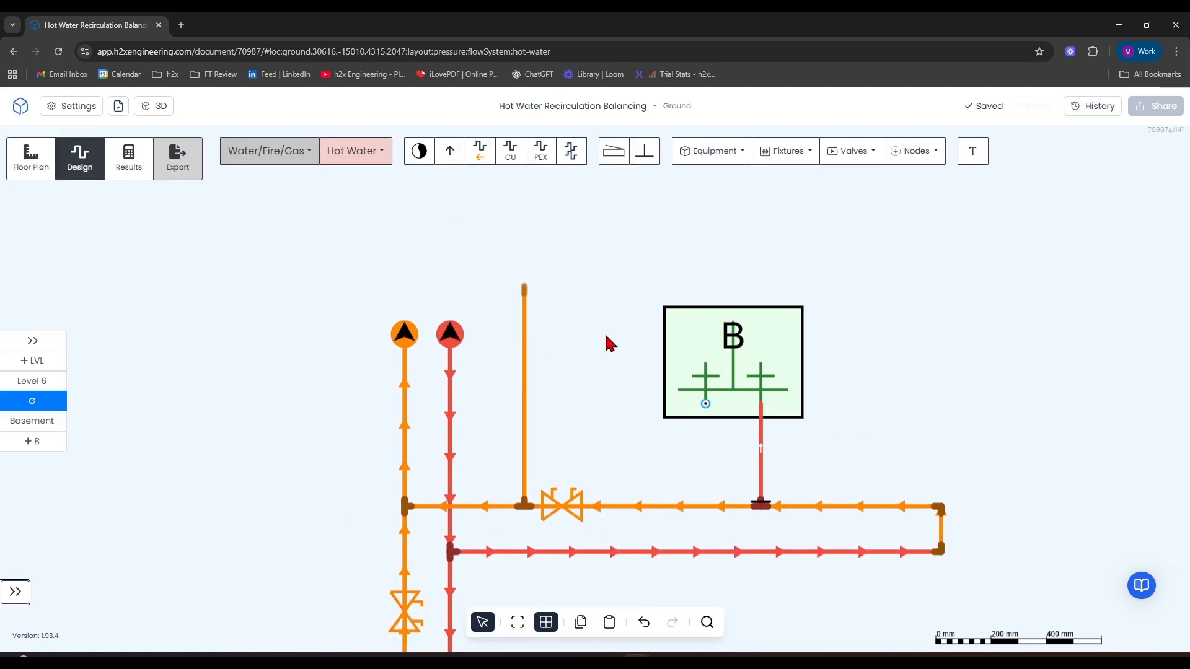
# Insert a Basin (Hot) at the upper end of the vertical return pipe, rotated so its connections face down toward the pipe.
pyautogui.click(850, 152)
pyautogui.click(788, 155)
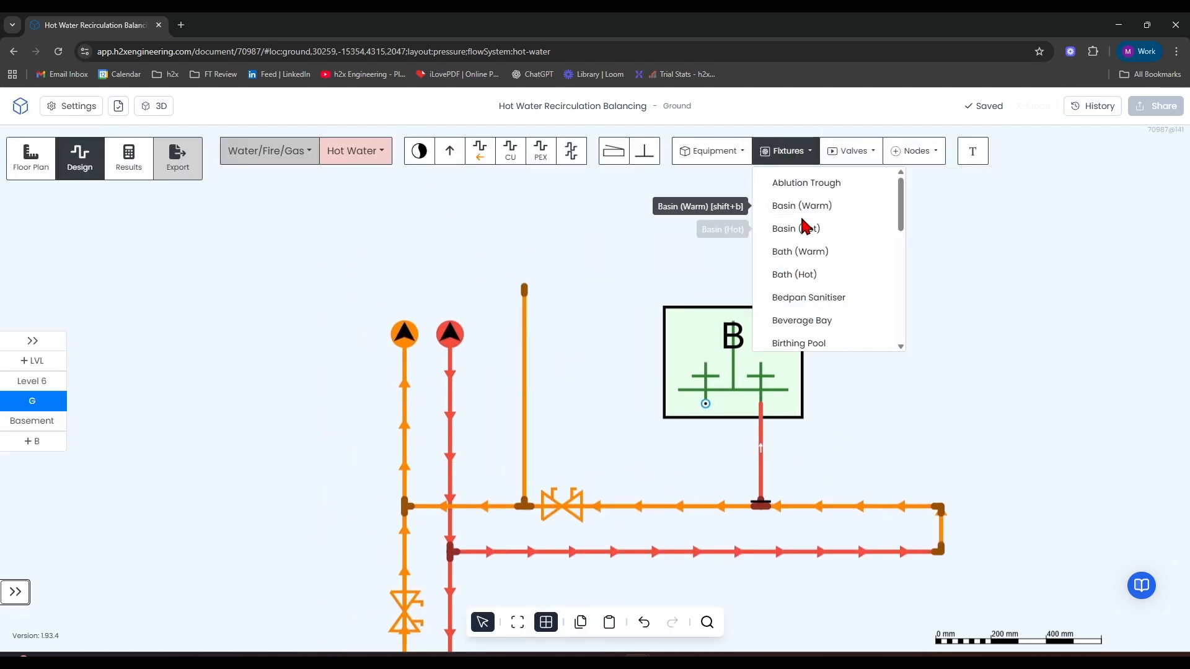
pyautogui.click(805, 225)
pyautogui.hotkey('shift', 'Left')
pyautogui.hotkey('shift', 'Left')
pyautogui.hotkey('shift', 'Left')
pyautogui.hotkey('shift', 'Left')
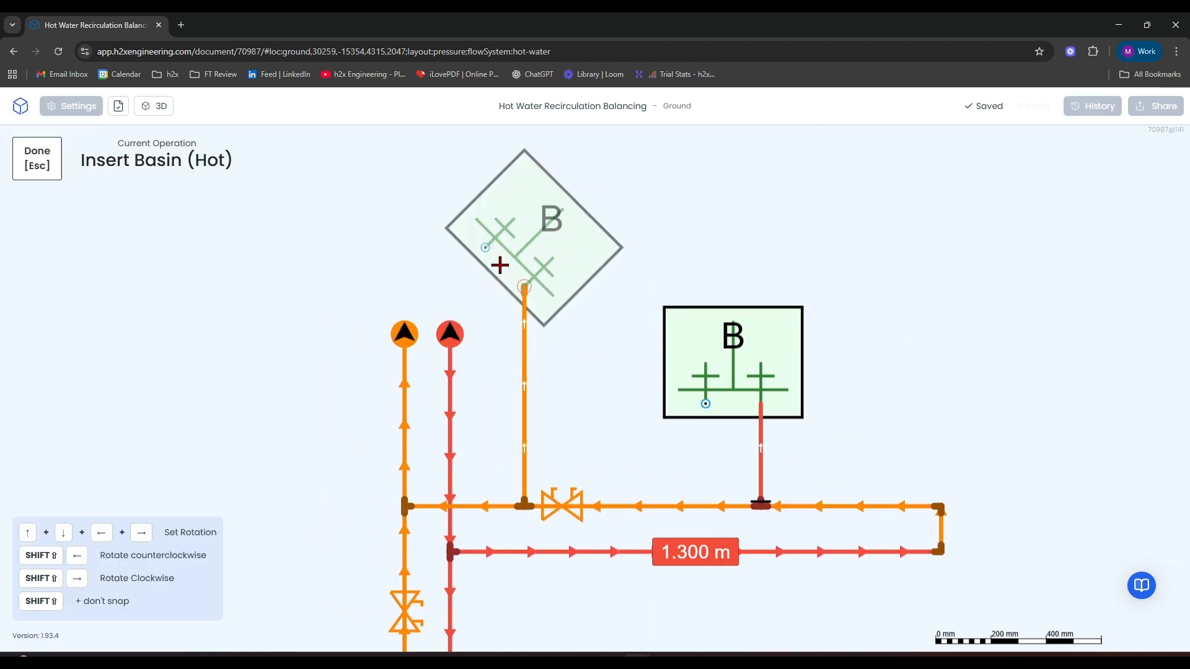
pyautogui.click(501, 276)
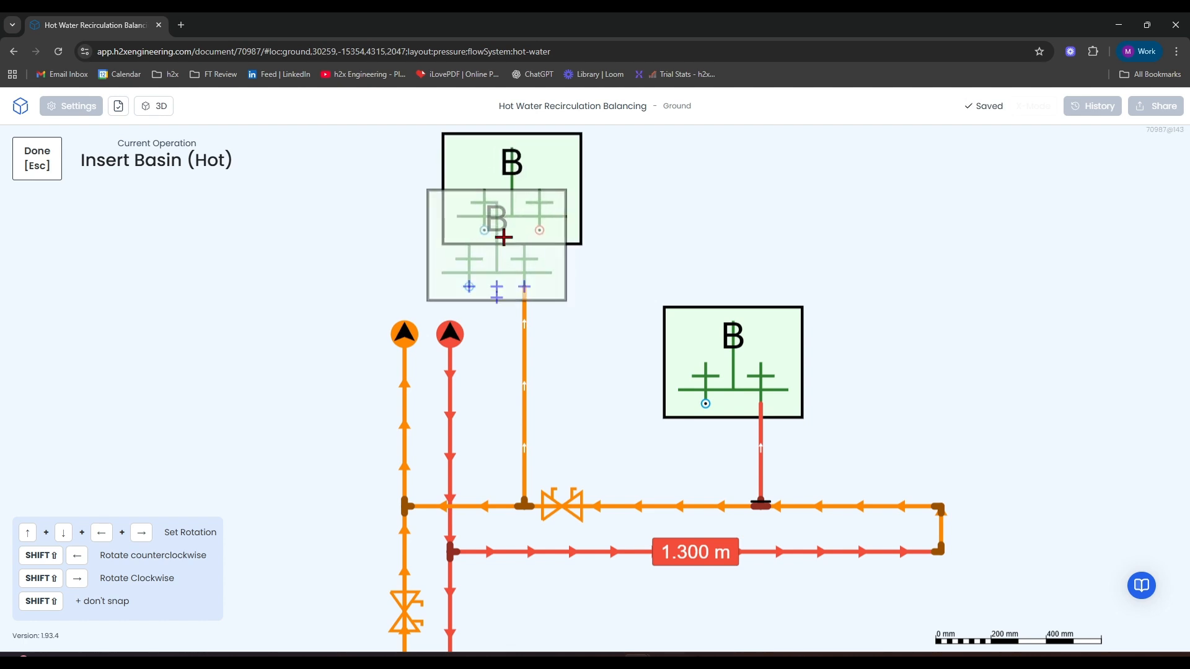
pyautogui.press('Escape')
# Open the calculated results for the Ground level and read the warnings on the two basins fed from the return pipe.
pyautogui.click(146, 169)
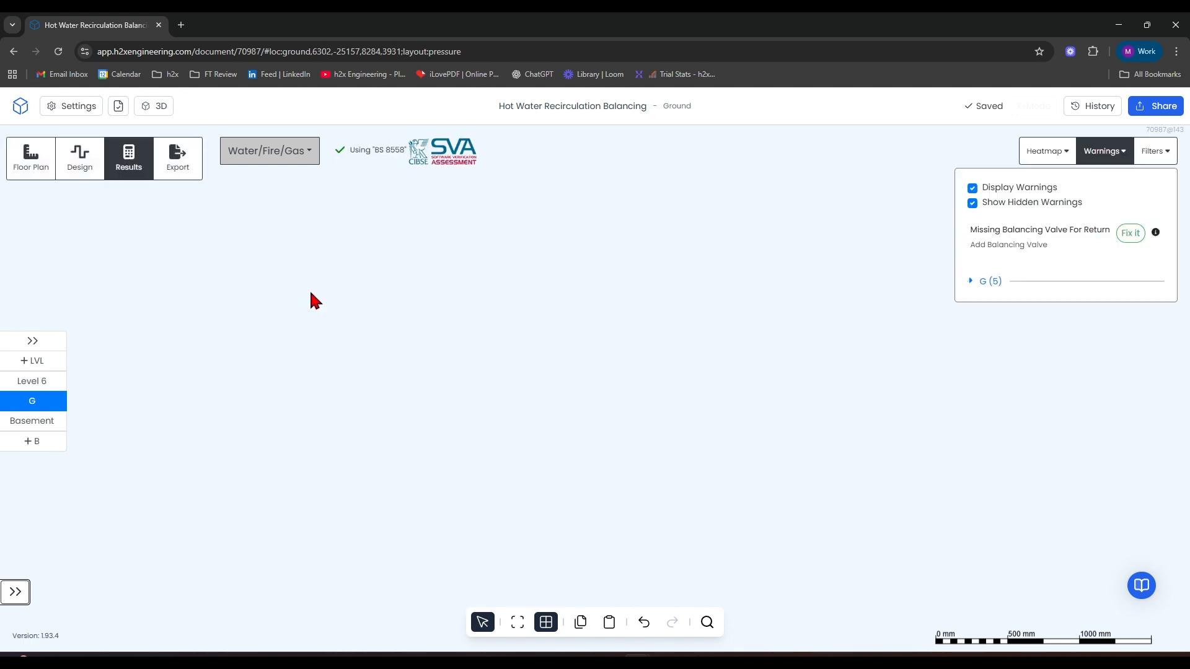
pyautogui.scroll(-3, 355, 310)
pyautogui.moveTo(466, 271); pyautogui.dragTo(84, 119)
pyautogui.scroll(7, 630, 409)
pyautogui.scroll(3, 640, 392)
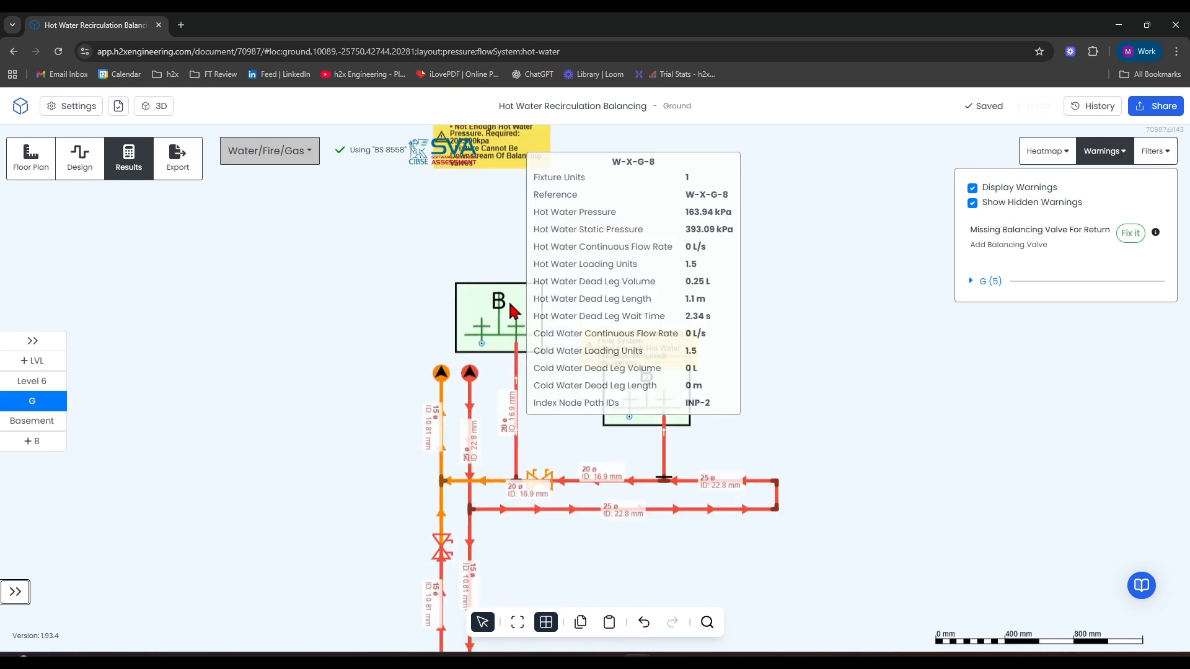
pyautogui.moveTo(741, 231); pyautogui.dragTo(835, 293)
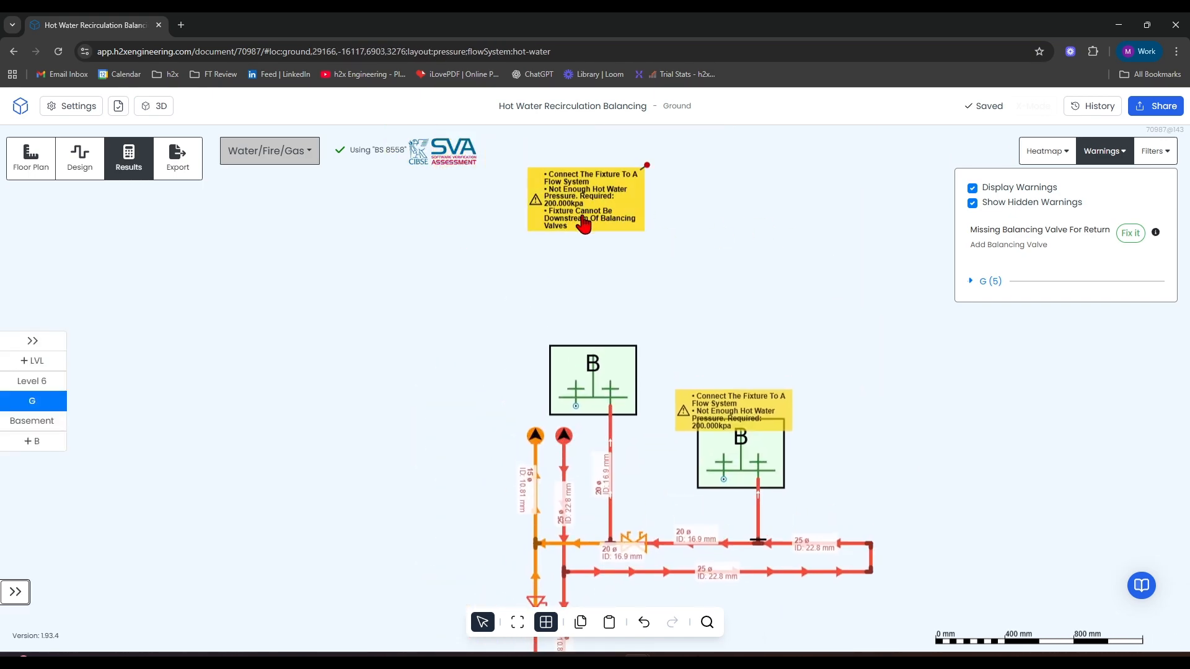
pyautogui.scroll(-5, 571, 252)
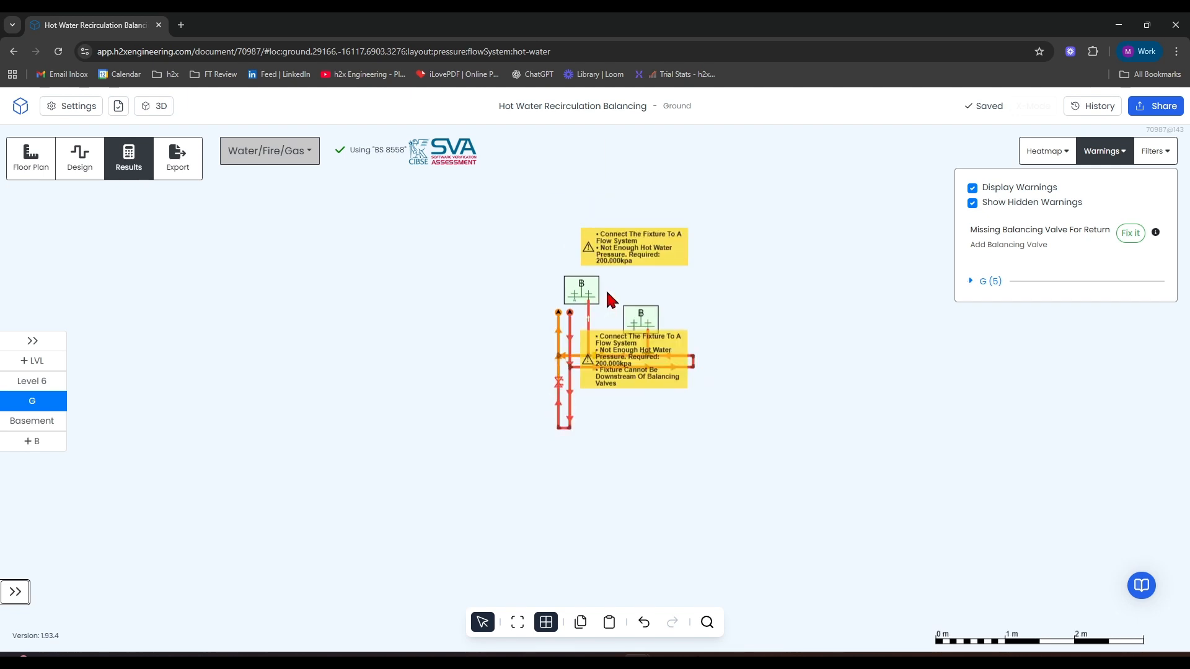
# Return to design mode and delete the upper basin together with the vertical pipe feeding it.
pyautogui.click(78, 157)
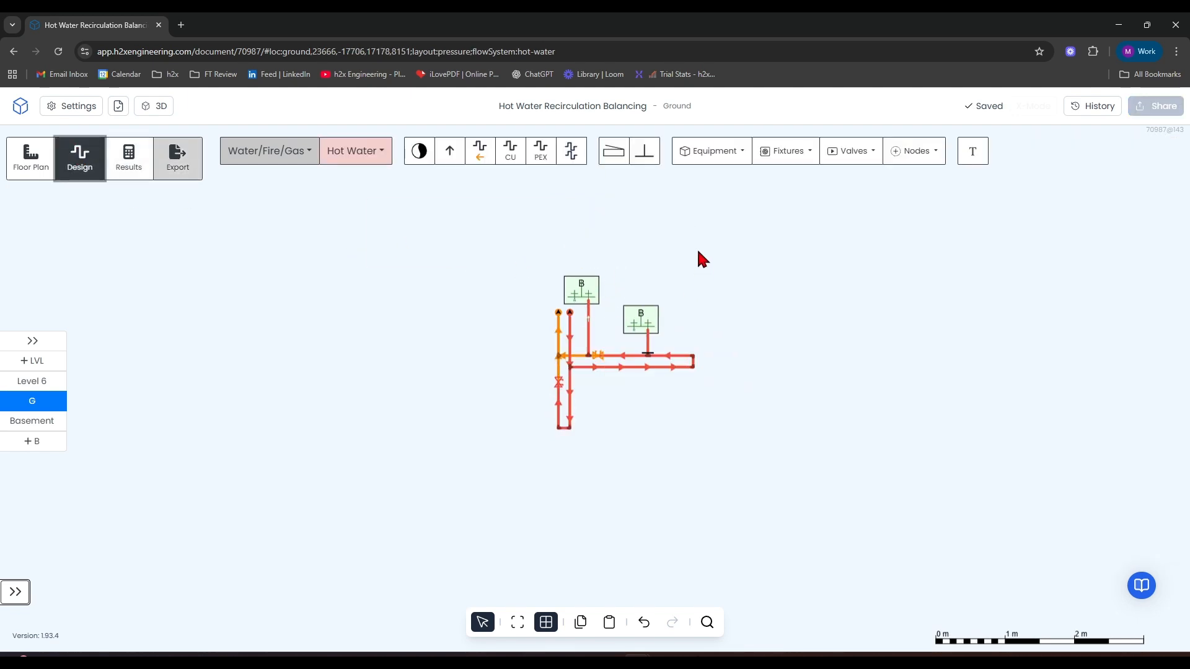
pyautogui.moveTo(606, 226); pyautogui.dragTo(585, 319, button='right')
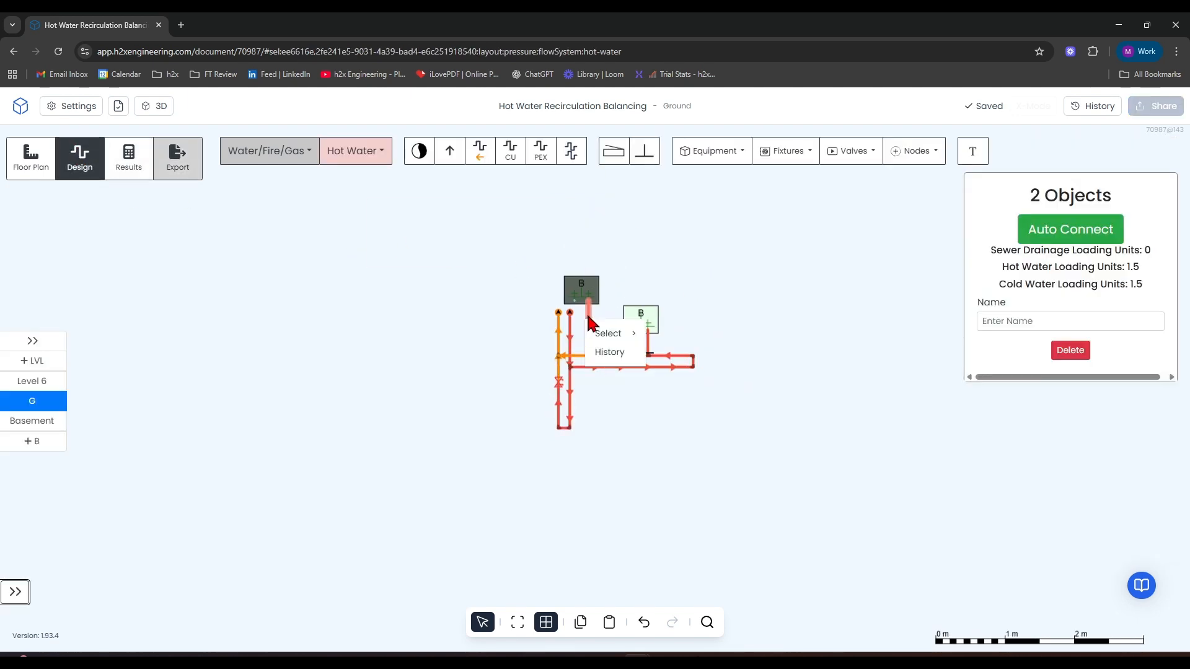
pyautogui.press('Delete')
# Open the Basement level and examine its calculated results, including the missing balancing valve warning and the pipework around the risers.
pyautogui.scroll(-1, 524, 257)
pyautogui.scroll(-8, 524, 257)
pyautogui.moveTo(378, 342); pyautogui.dragTo(749, 499)
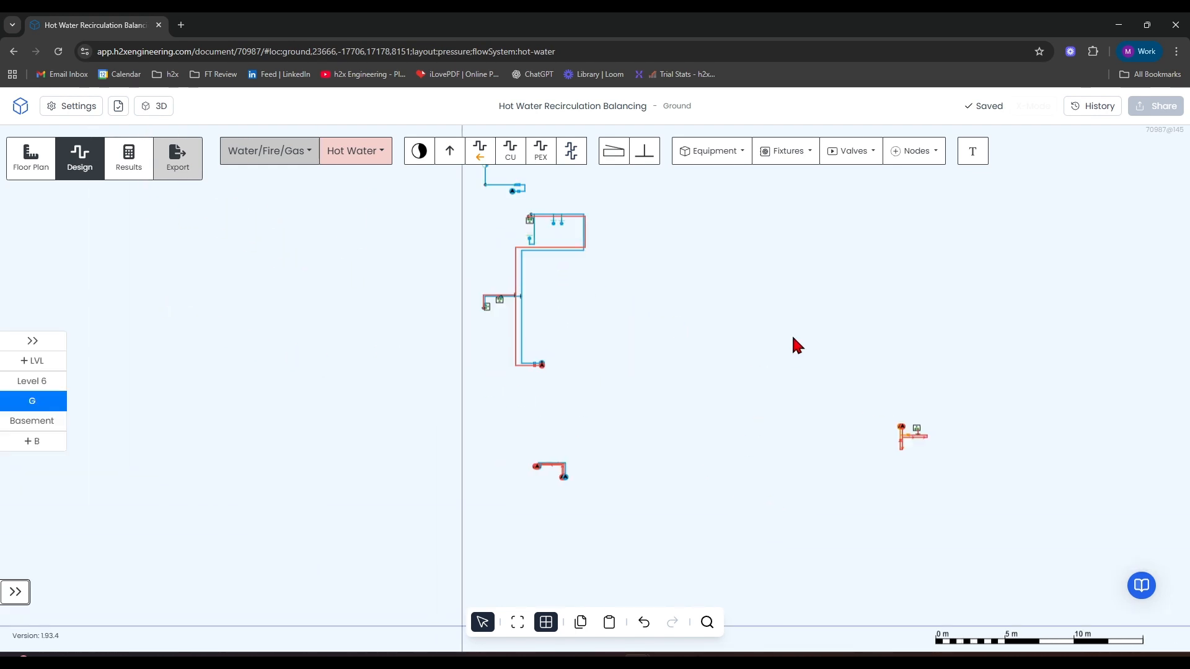
pyautogui.moveTo(502, 205); pyautogui.dragTo(480, 257)
pyautogui.click(37, 423)
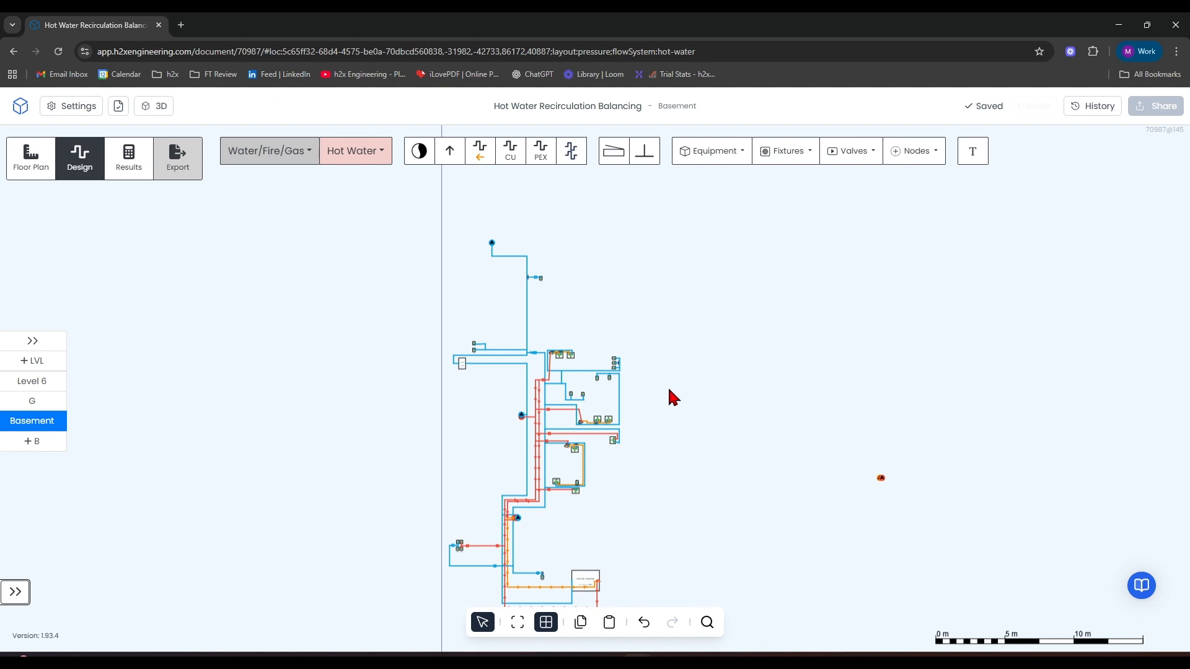
pyautogui.moveTo(729, 387); pyautogui.dragTo(715, 297)
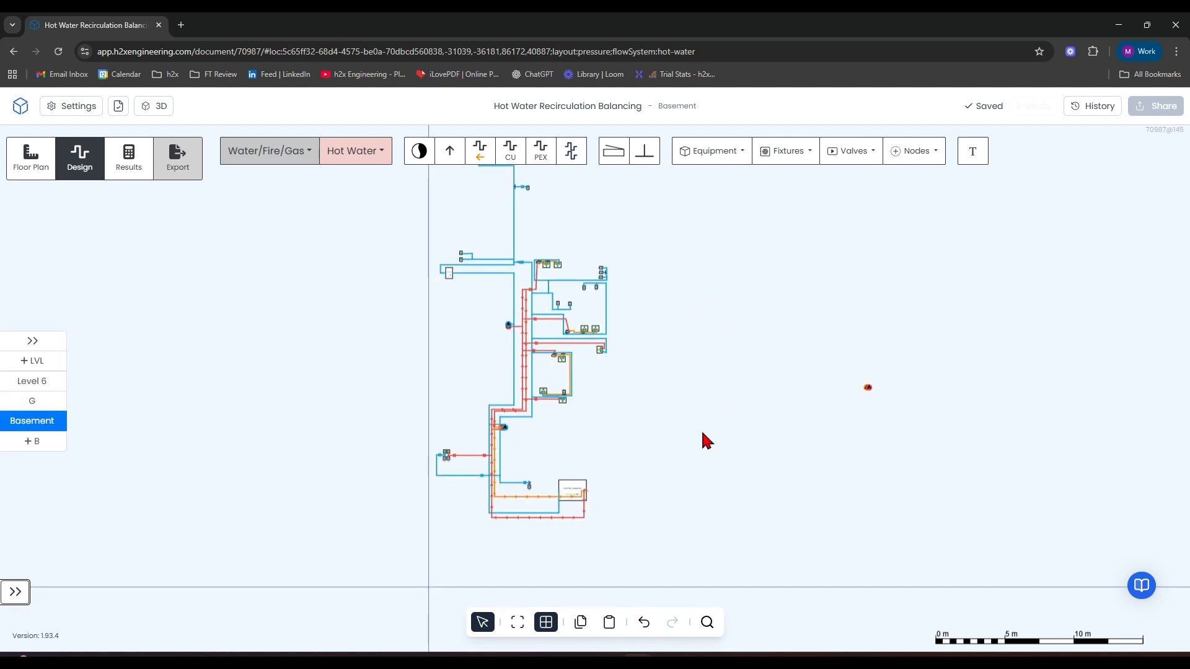
pyautogui.click(129, 159)
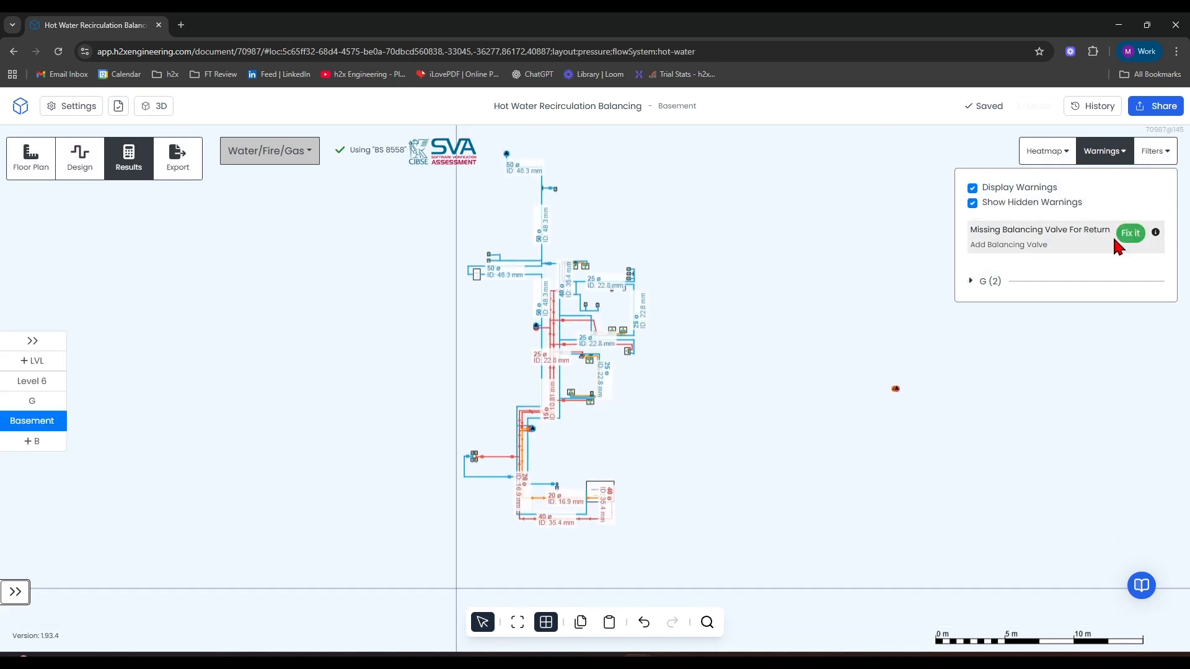
pyautogui.scroll(10, 609, 456)
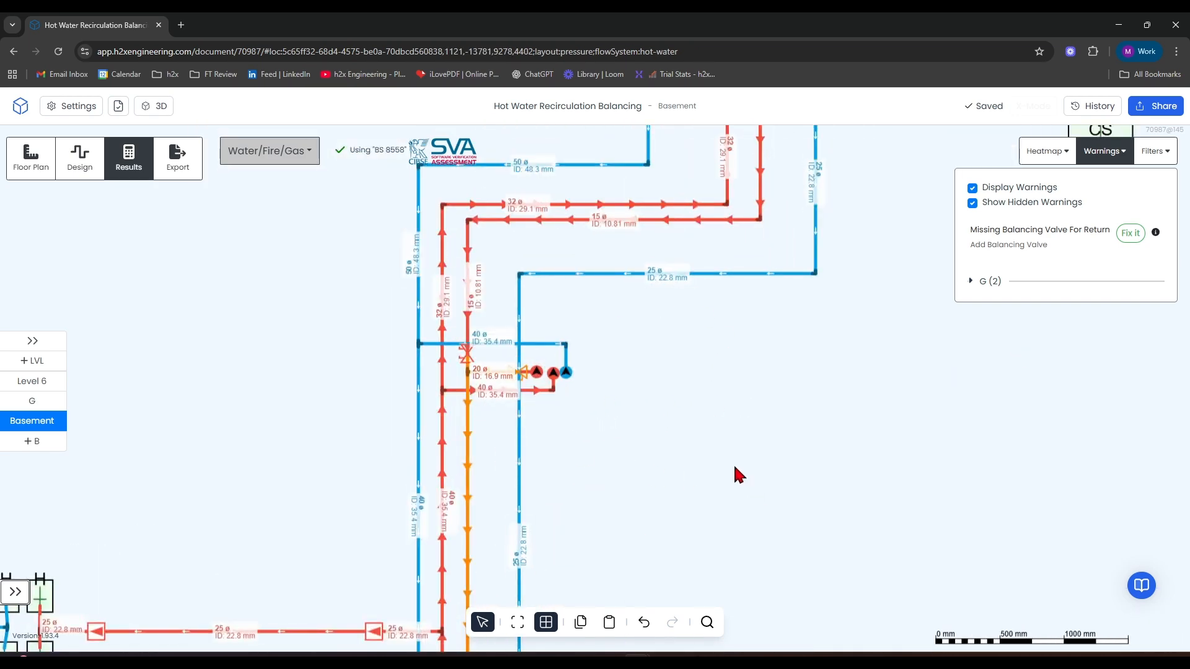
# In design mode, trace the hot water flow and return from the Basement's Rheem Tankpak through Ground to Level 6.
pyautogui.click(90, 170)
pyautogui.scroll(-3, 629, 369)
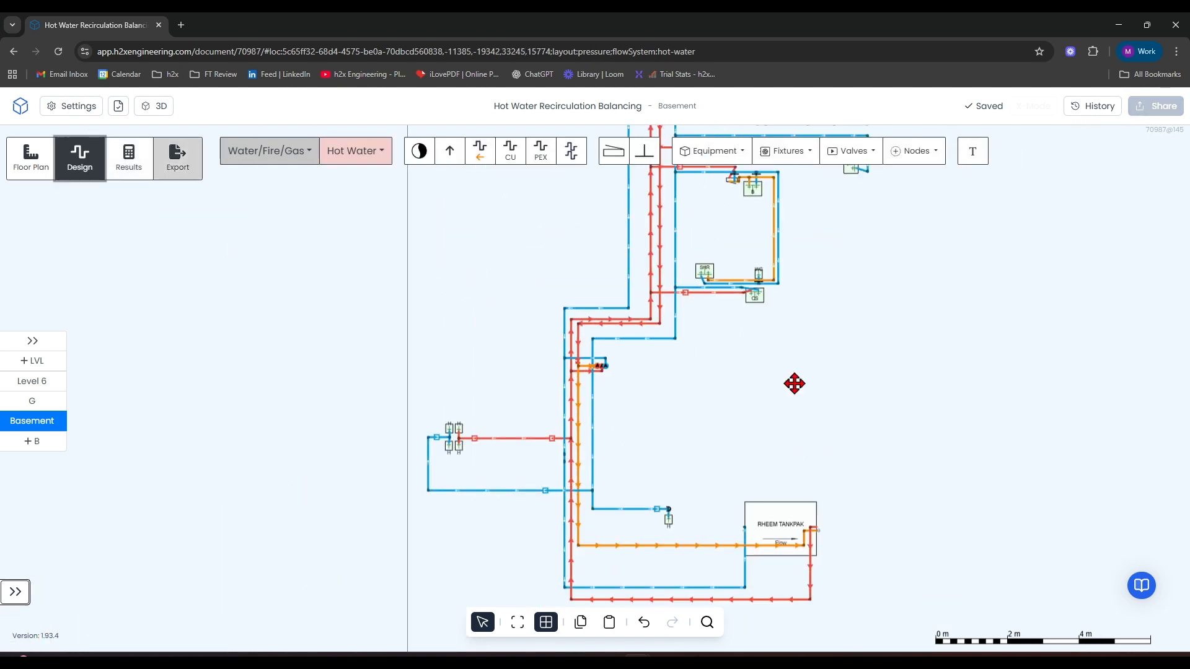
pyautogui.moveTo(792, 382); pyautogui.dragTo(624, 348)
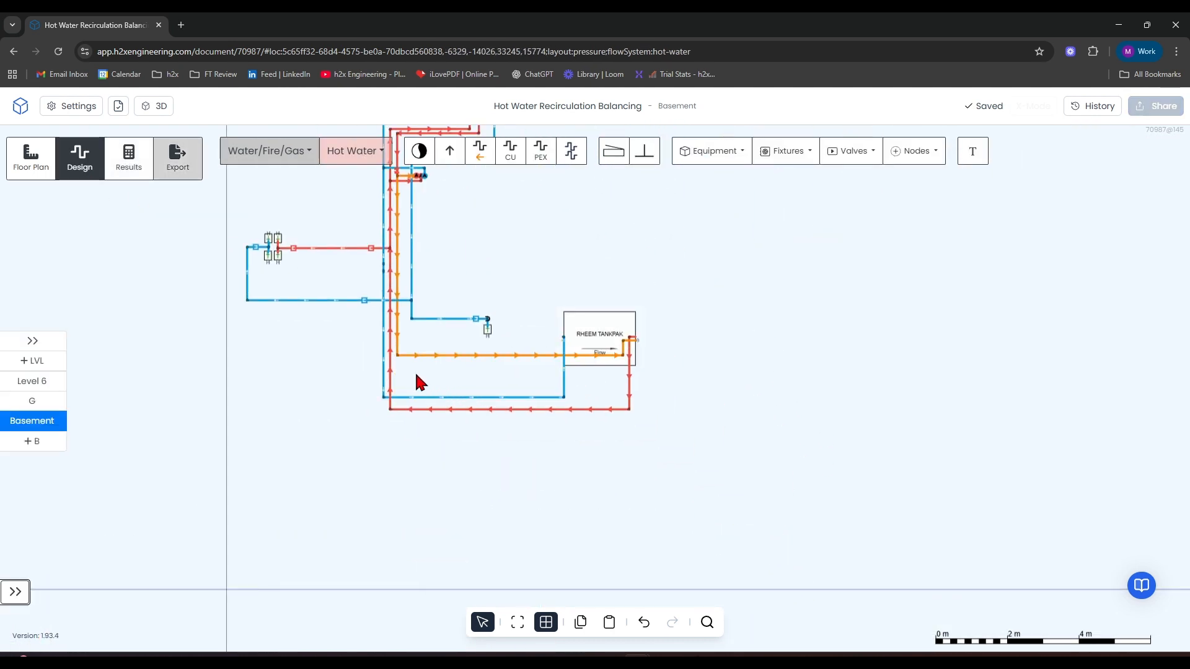
pyautogui.scroll(5, 415, 214)
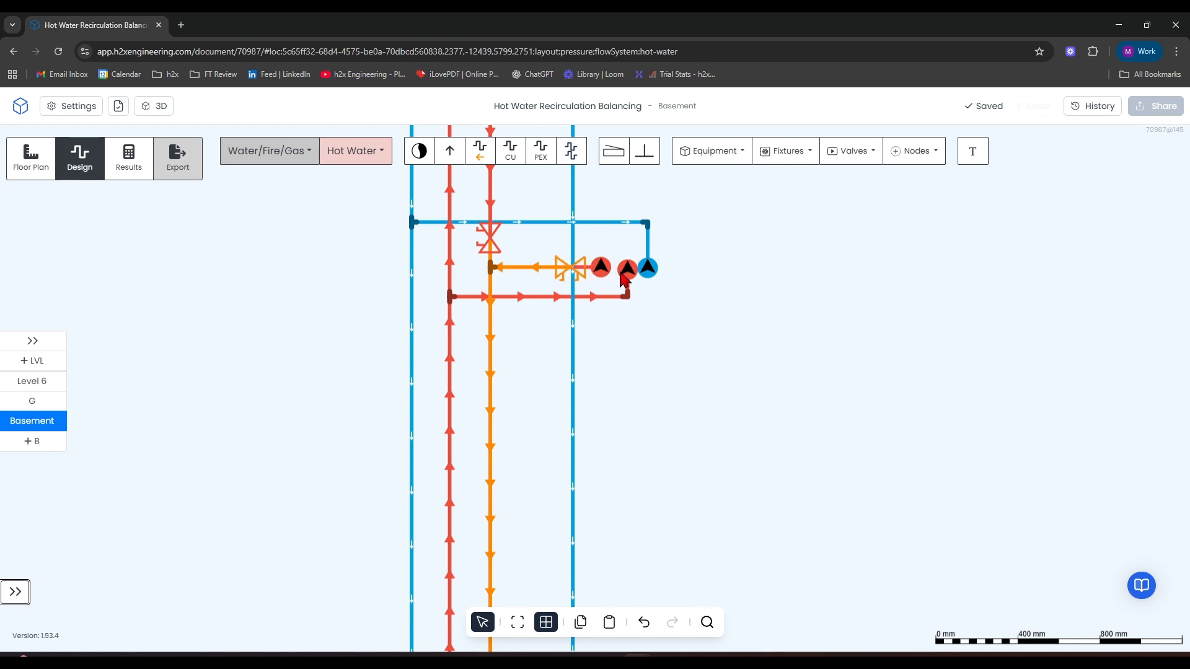
pyautogui.click(34, 403)
pyautogui.scroll(-1, 295, 406)
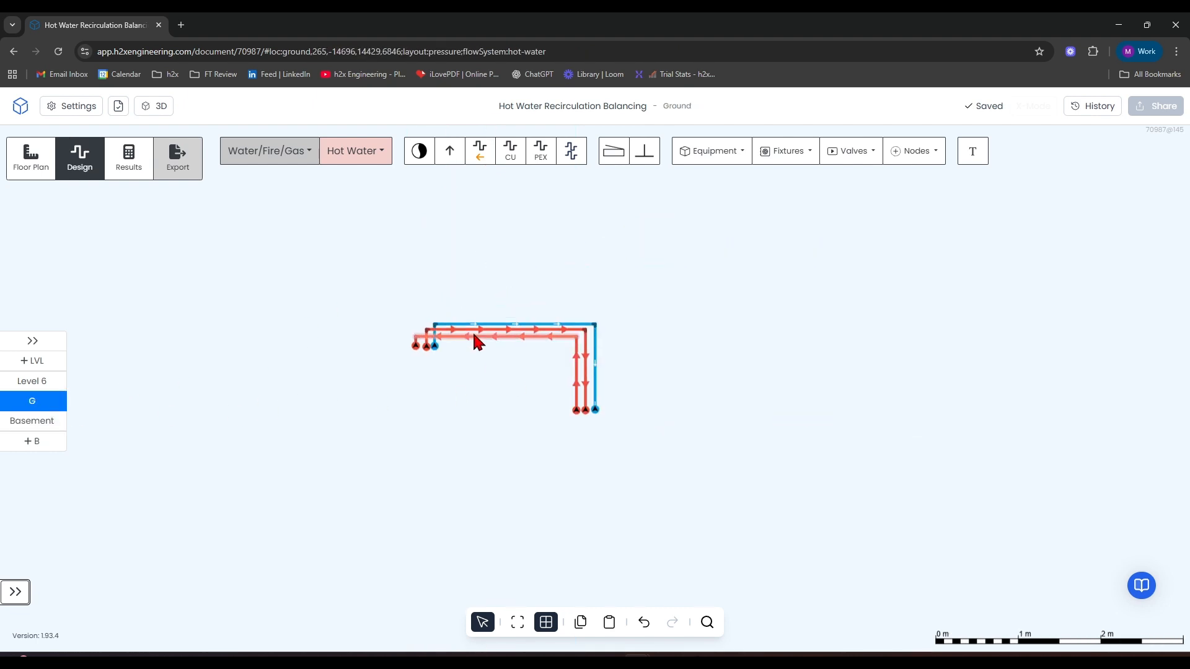
pyautogui.click(48, 384)
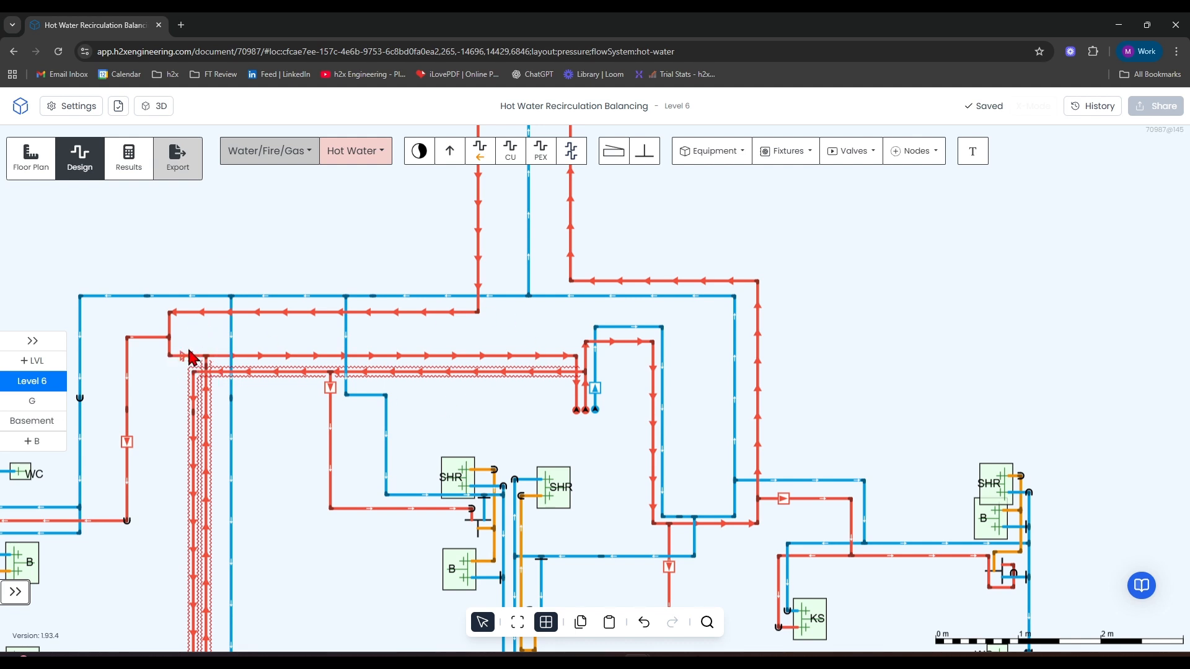
# Delete the balancing valve on the Basement's horizontal return pipe beside the risers.
pyautogui.click(45, 422)
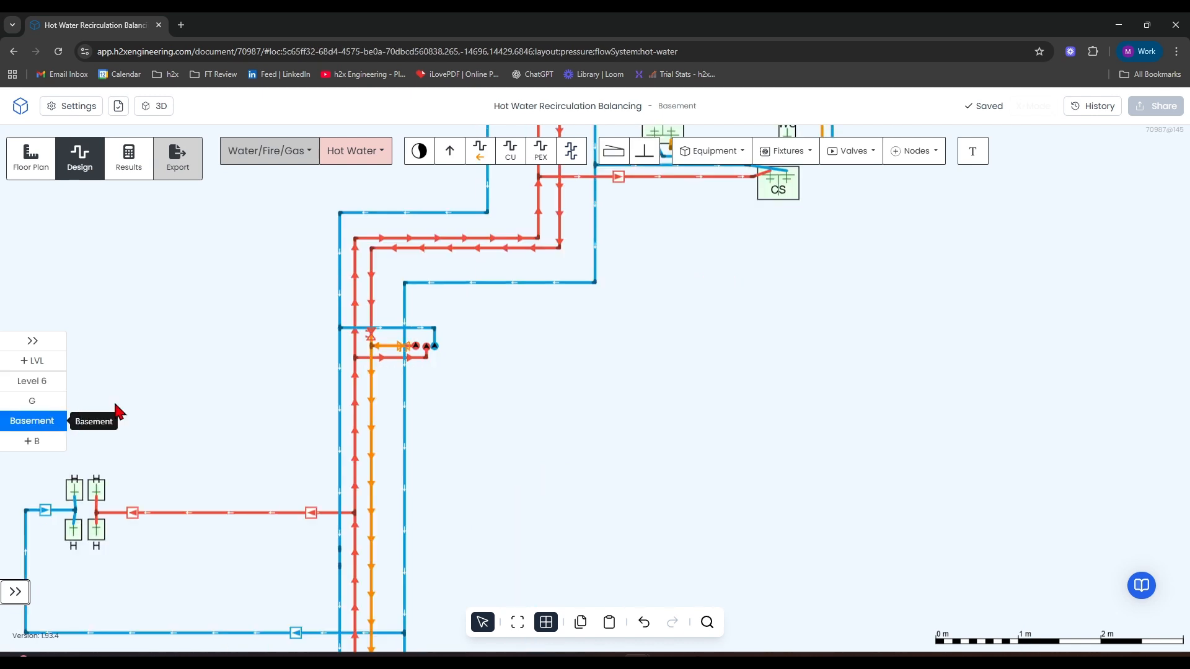
pyautogui.scroll(3, 388, 347)
pyautogui.click(410, 370)
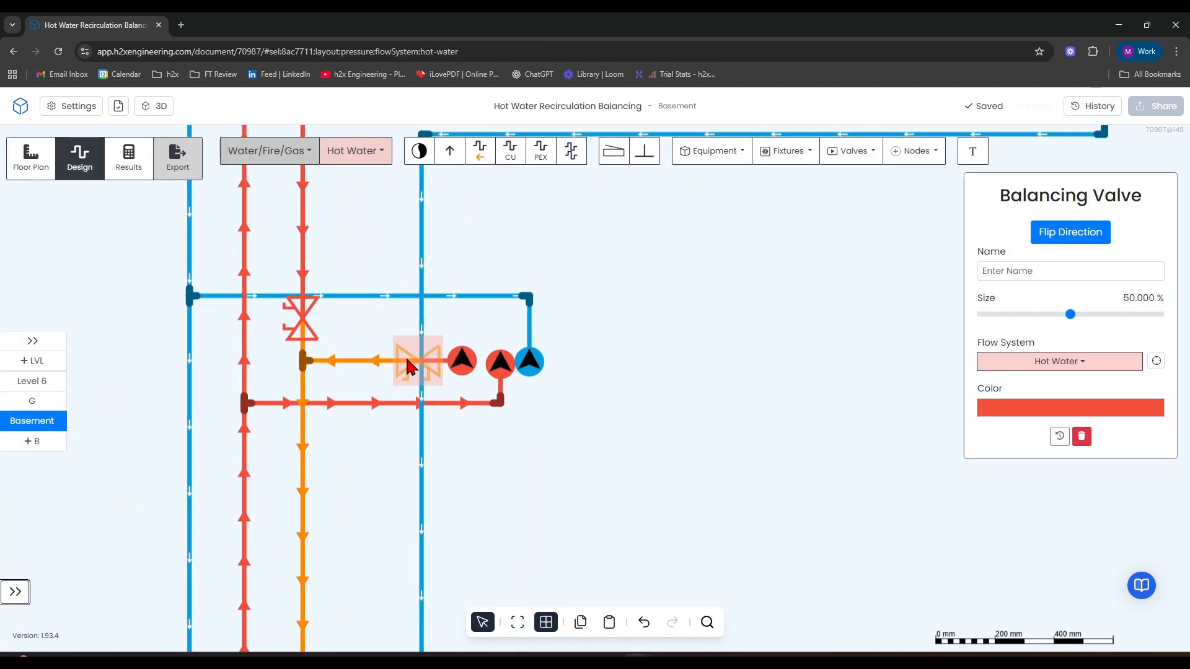
pyautogui.press('Delete')
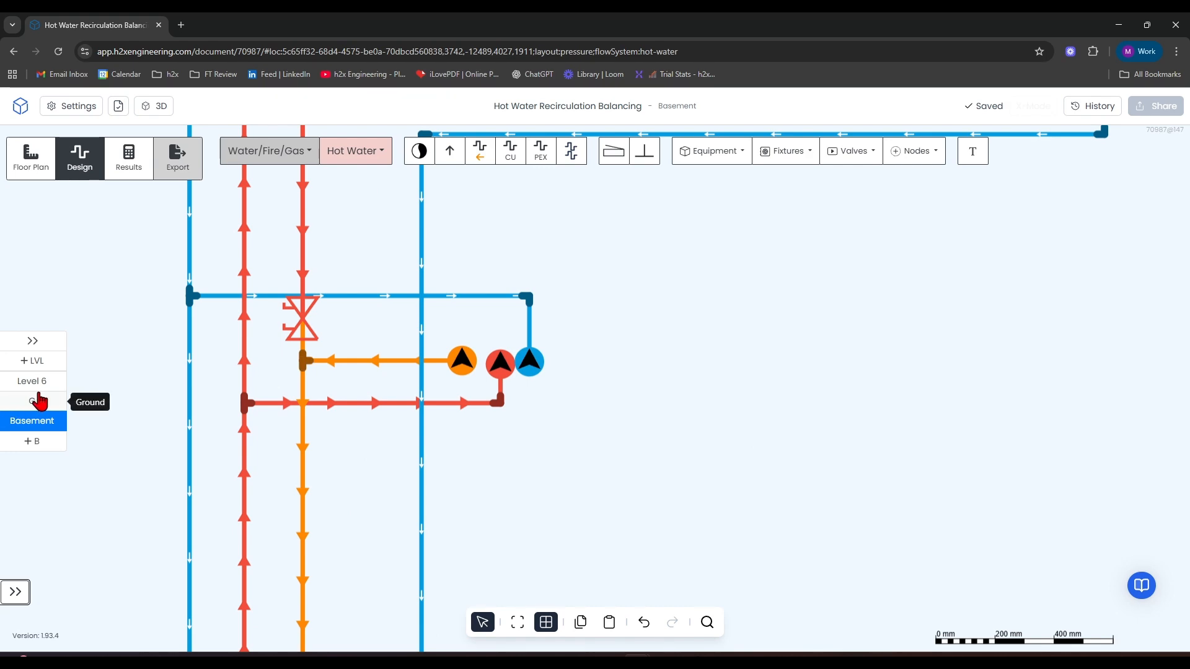
# On Level 6, examine how the hot water flow and return leave the risers and loop around to the balancing valve.
pyautogui.click(37, 380)
pyautogui.scroll(-5, 366, 383)
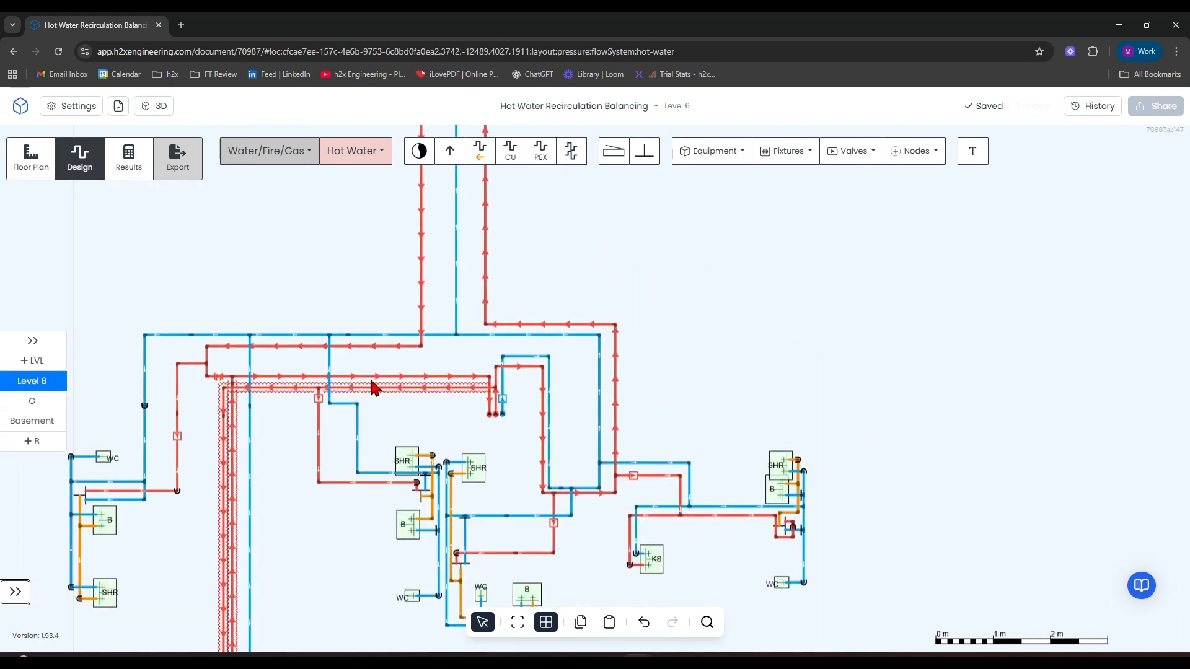
pyautogui.moveTo(735, 330); pyautogui.dragTo(774, 325)
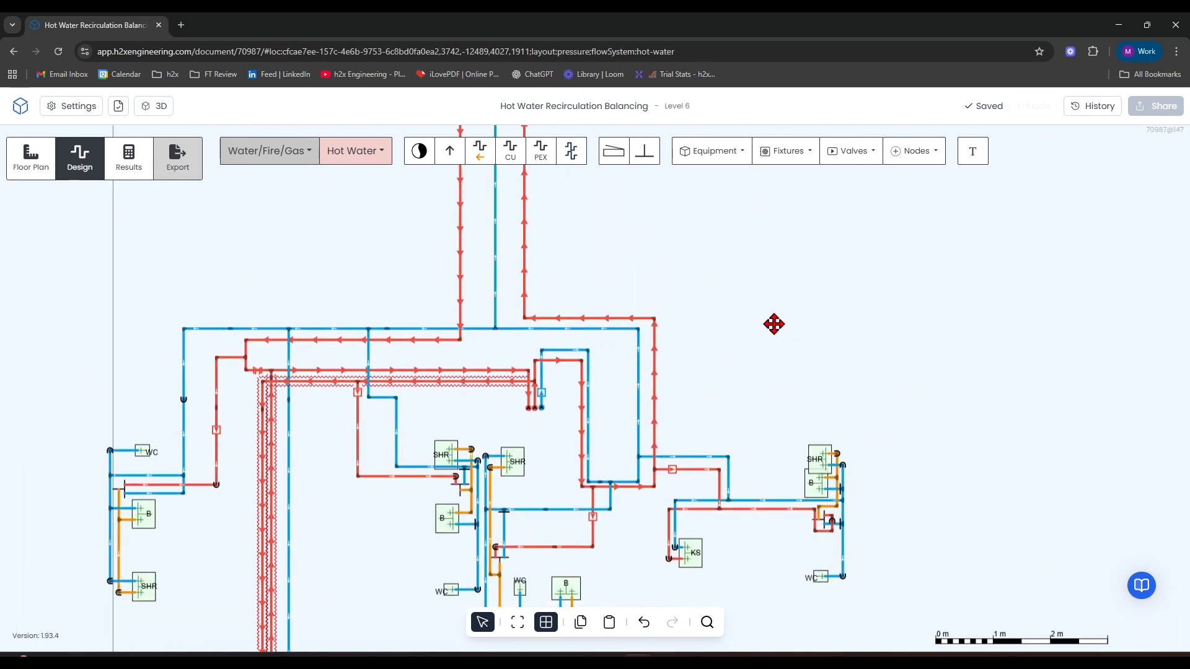
pyautogui.scroll(2, 506, 387)
pyautogui.scroll(3, 510, 392)
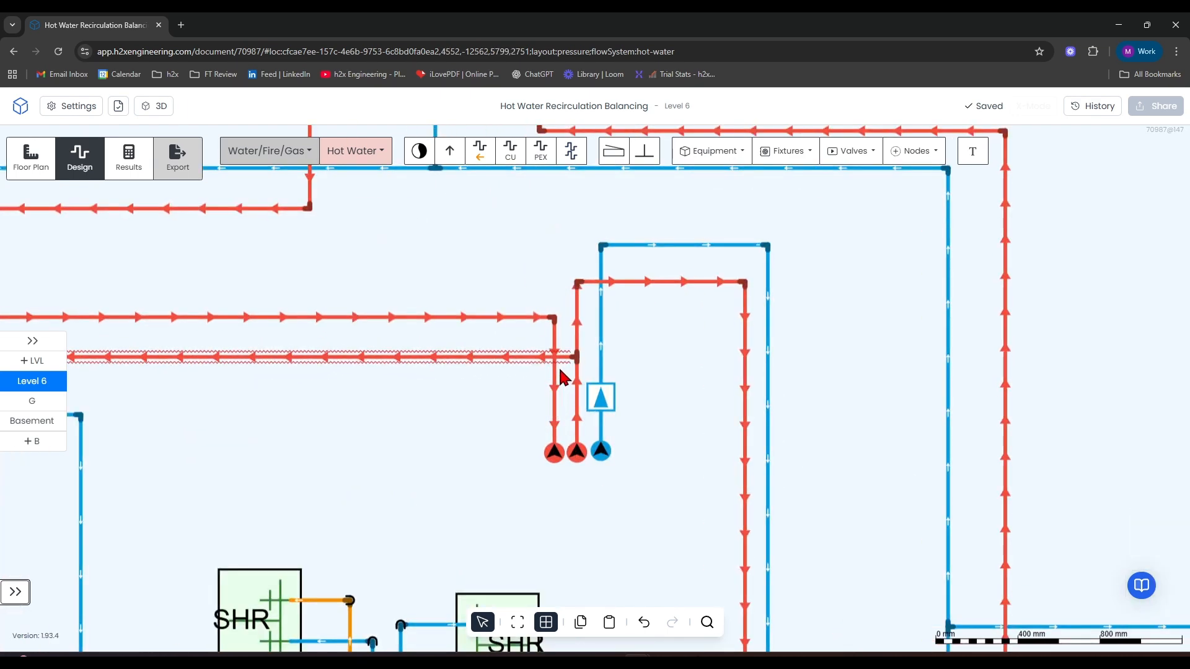
pyautogui.scroll(-3, 568, 322)
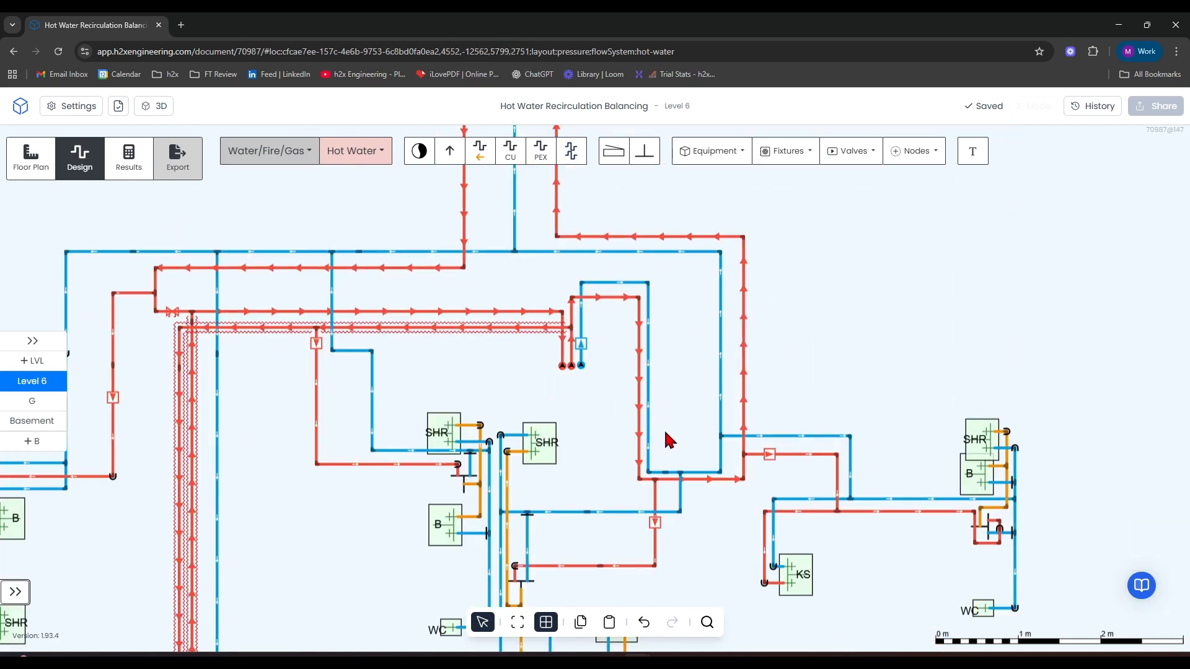
pyautogui.scroll(-2, 757, 334)
pyautogui.moveTo(692, 229); pyautogui.dragTo(753, 382)
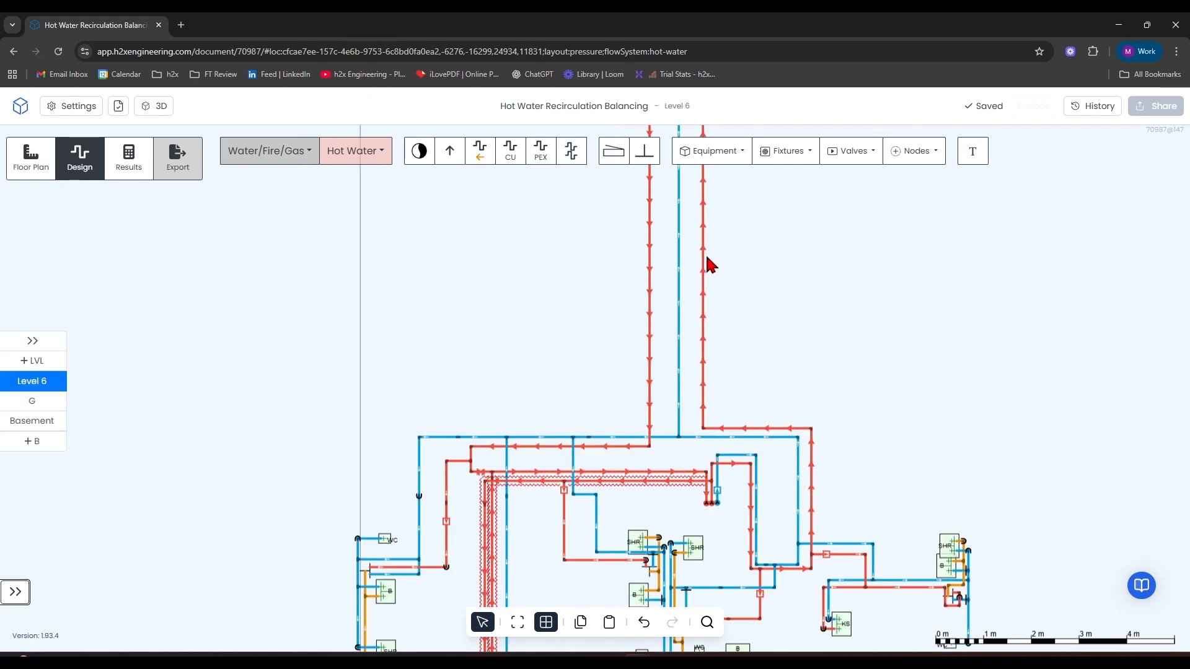
pyautogui.moveTo(714, 280); pyautogui.dragTo(753, 490)
pyautogui.moveTo(841, 437); pyautogui.dragTo(786, 181)
pyautogui.scroll(3, 466, 417)
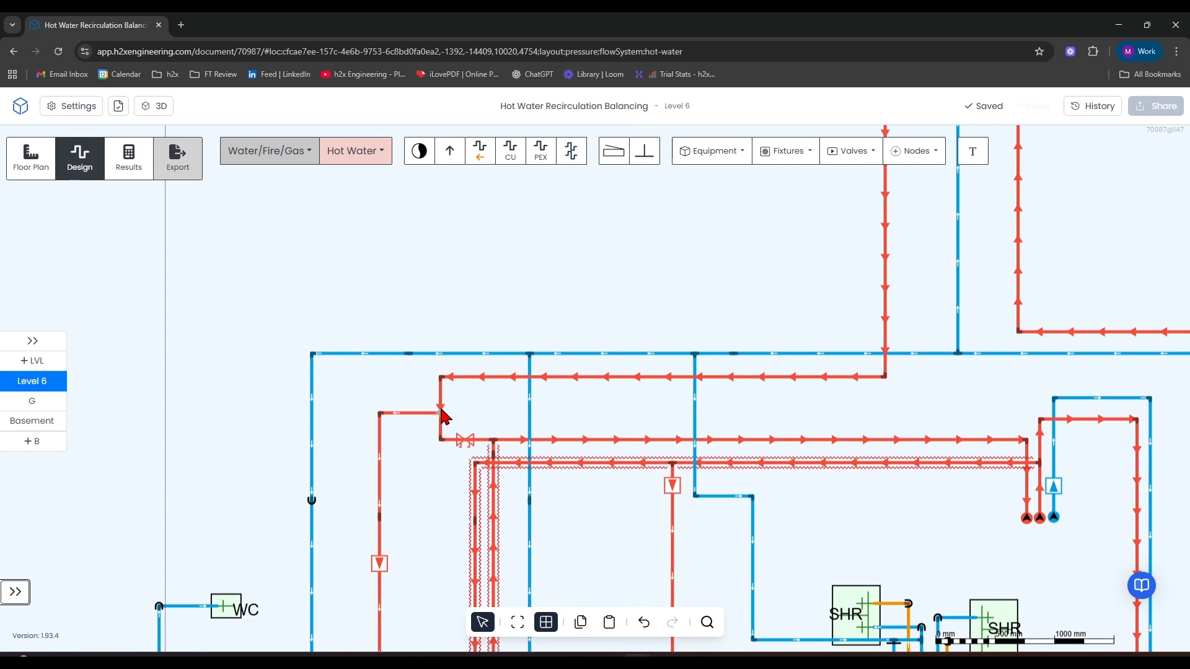
# Follow the hatched hot water pipe runs on Level 6 from the risers down past the fixture groups.
pyautogui.scroll(-5, 441, 414)
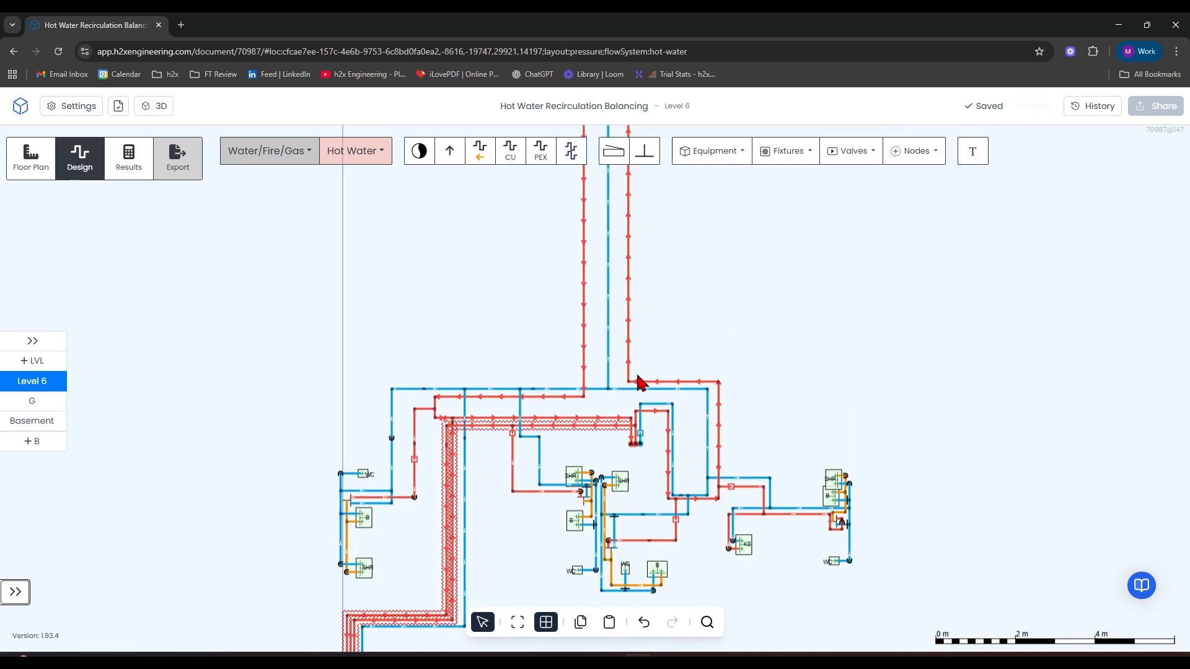
pyautogui.moveTo(913, 374); pyautogui.dragTo(925, 343)
pyautogui.scroll(6, 454, 415)
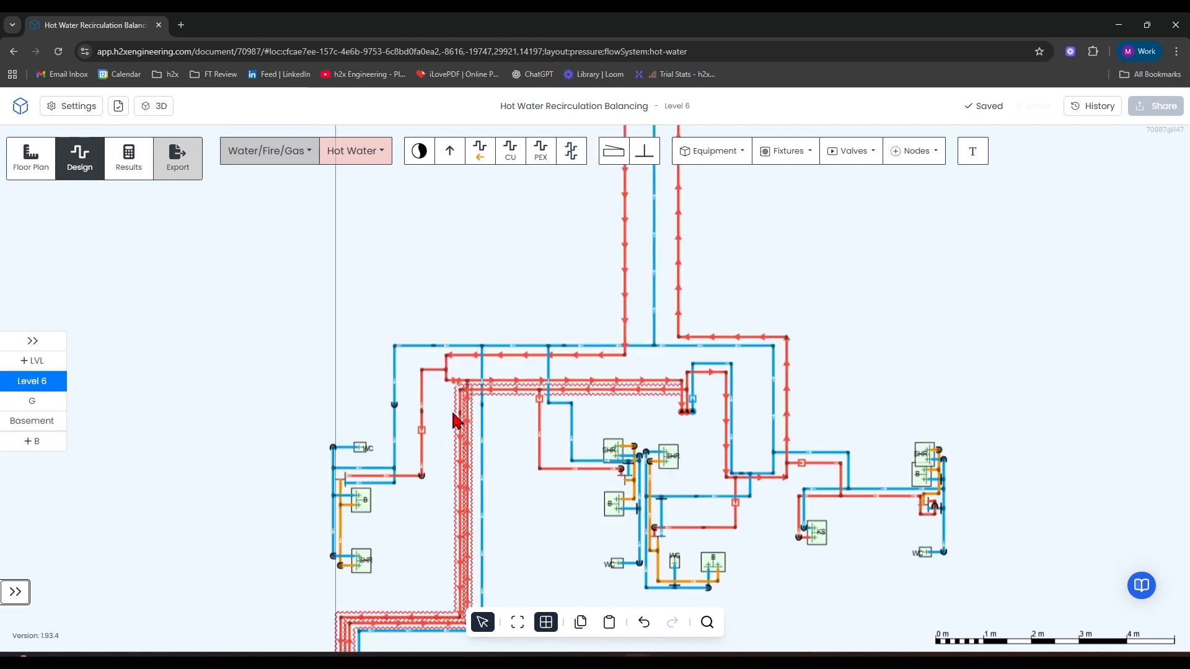
pyautogui.scroll(-3, 566, 383)
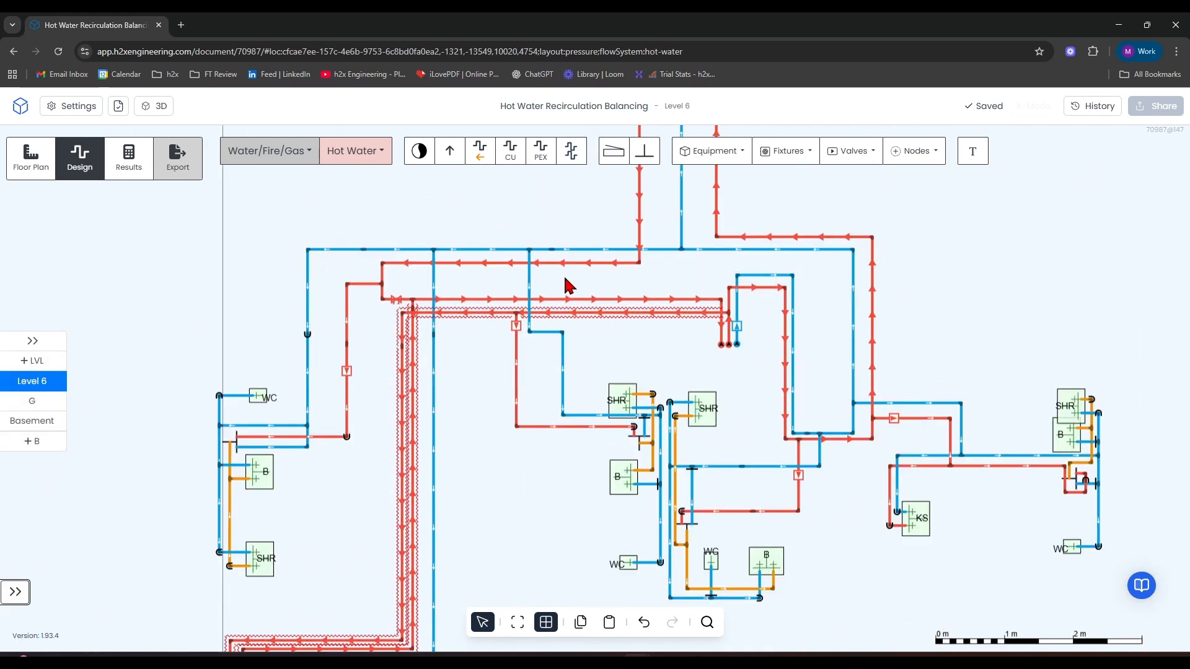
pyautogui.moveTo(406, 344)
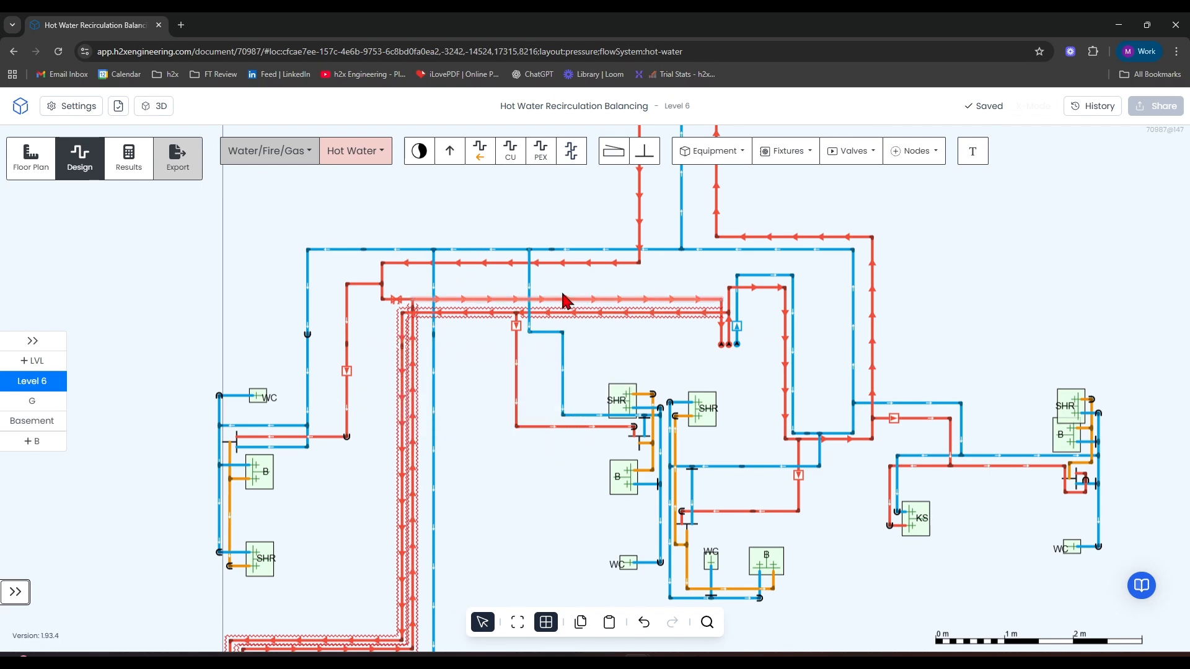
pyautogui.scroll(3, 685, 341)
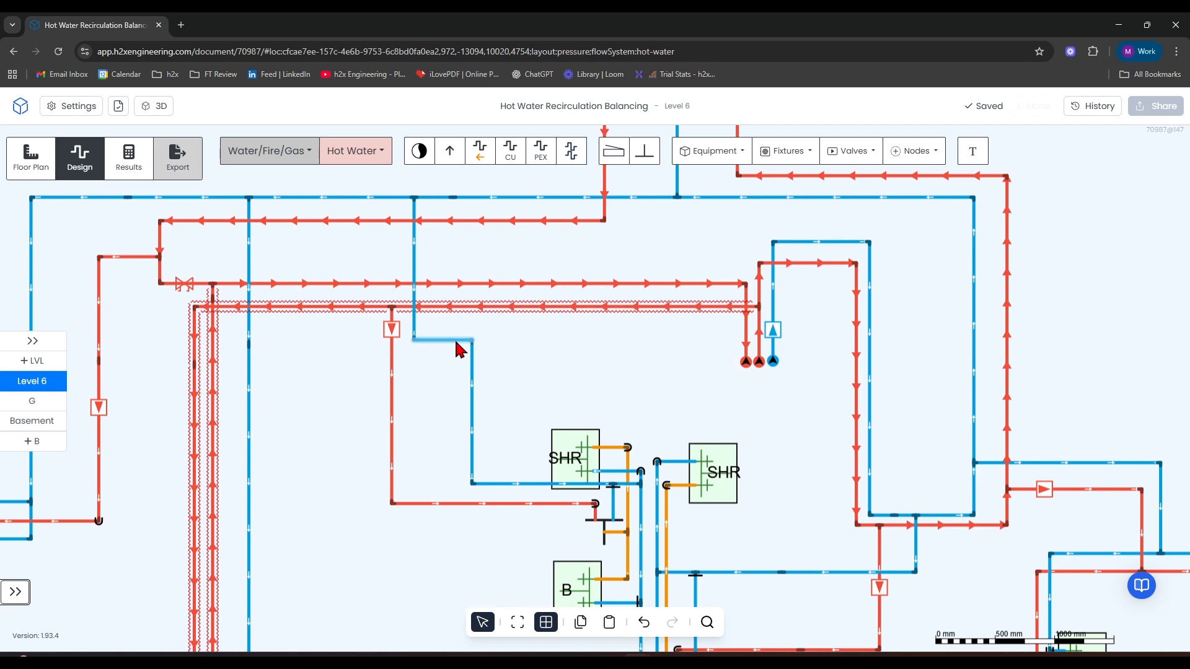
pyautogui.scroll(-3, 187, 426)
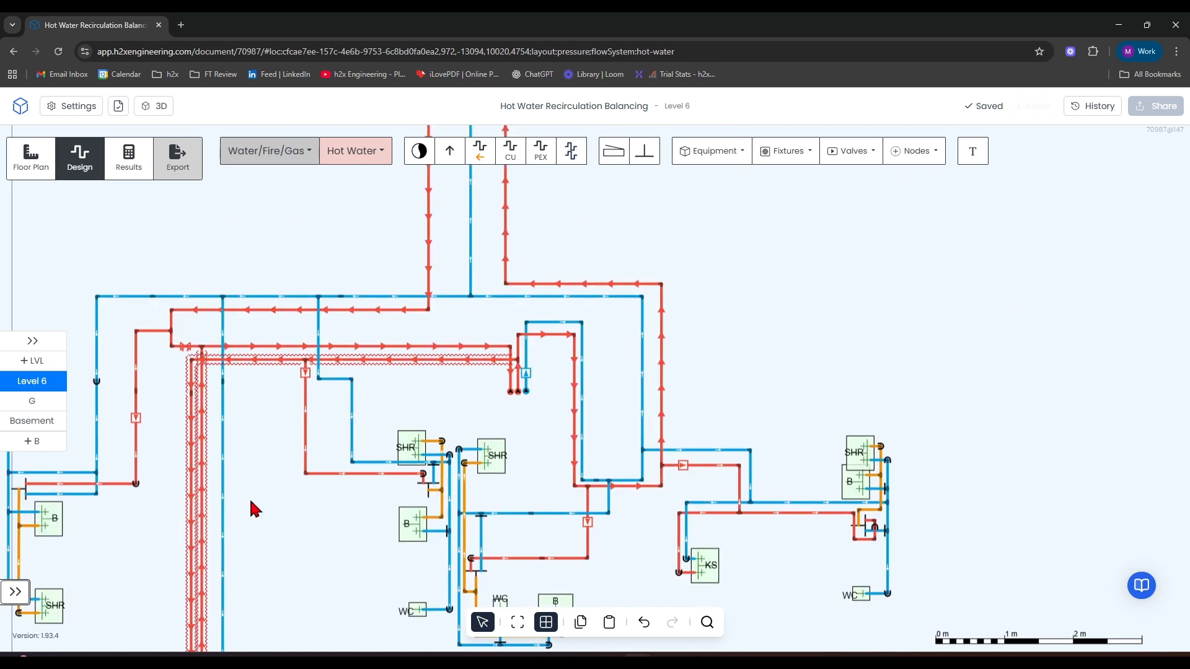
pyautogui.moveTo(261, 501); pyautogui.dragTo(402, 257)
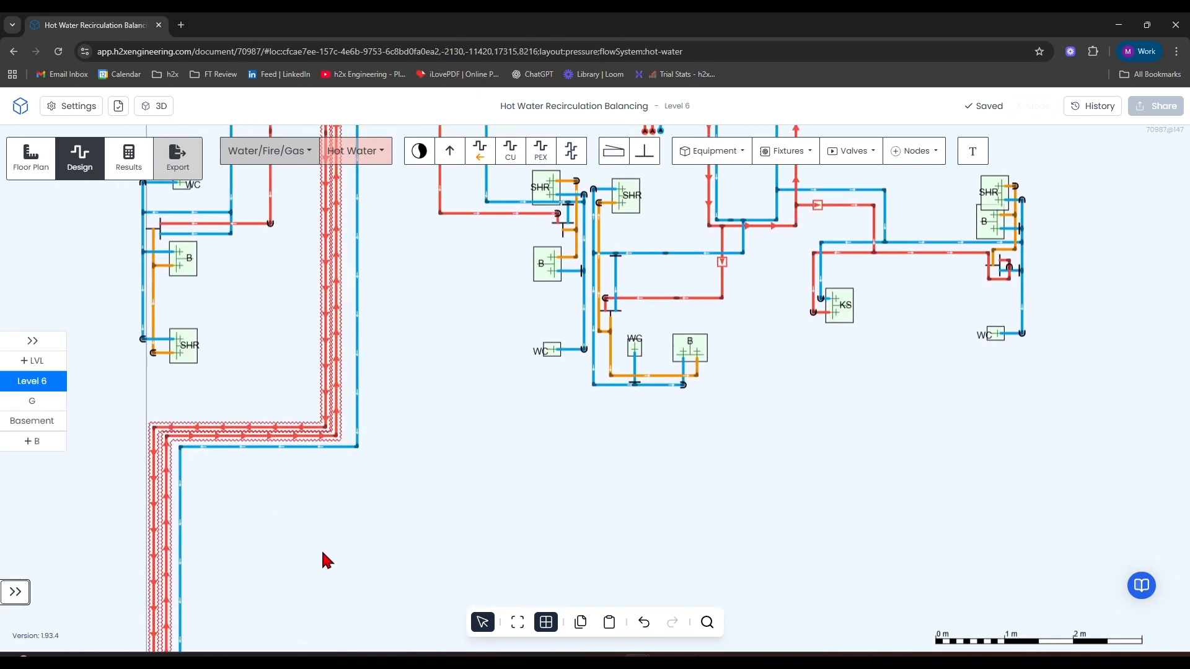
# Insert a balancing valve on Level 6's vertical hot water return pipe, just below where it meets the upper horizontal return run.
pyautogui.moveTo(321, 561); pyautogui.dragTo(542, 316)
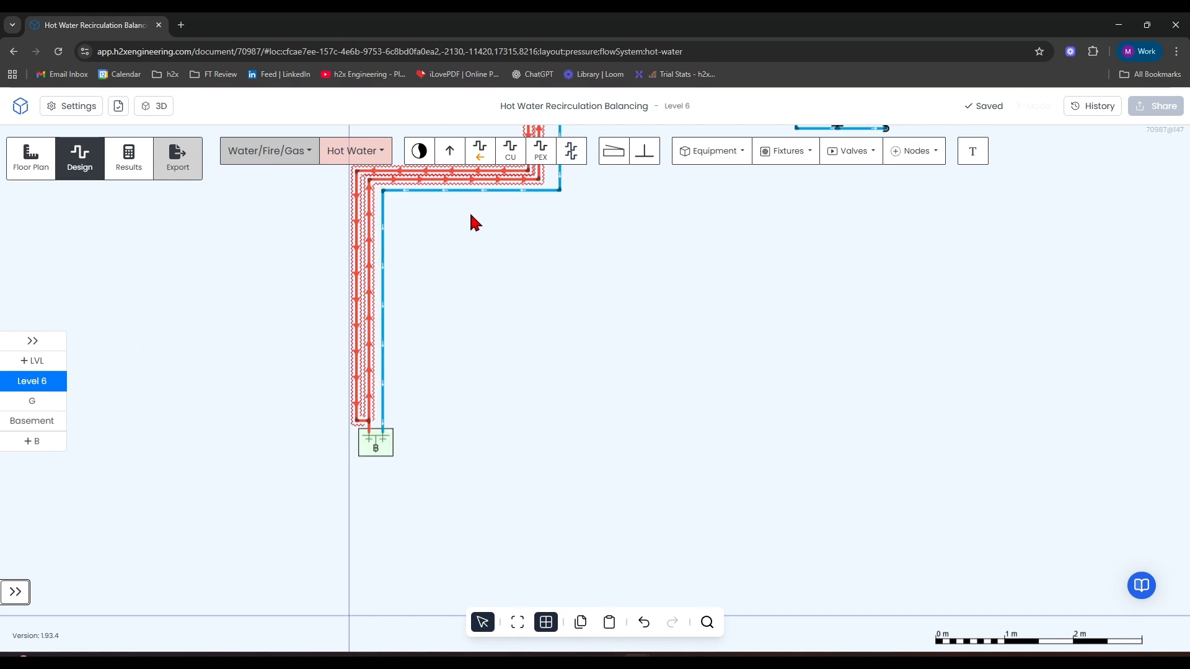
pyautogui.moveTo(605, 240); pyautogui.dragTo(500, 472)
pyautogui.scroll(5, 437, 285)
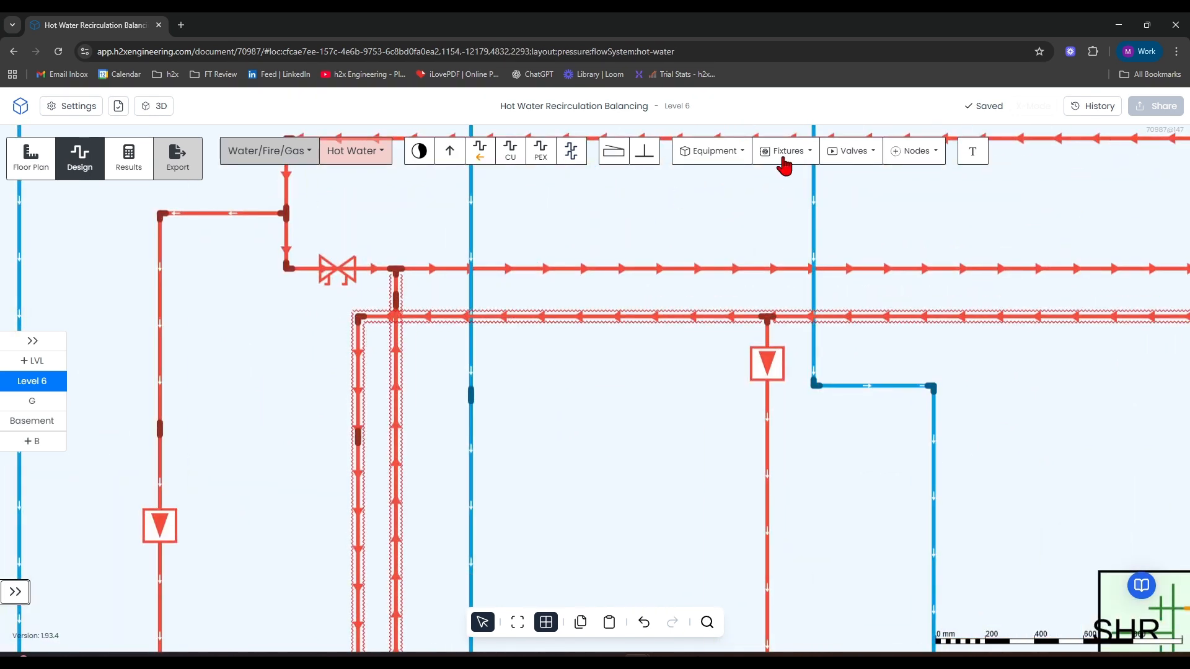
pyautogui.click(792, 156)
pyautogui.click(850, 150)
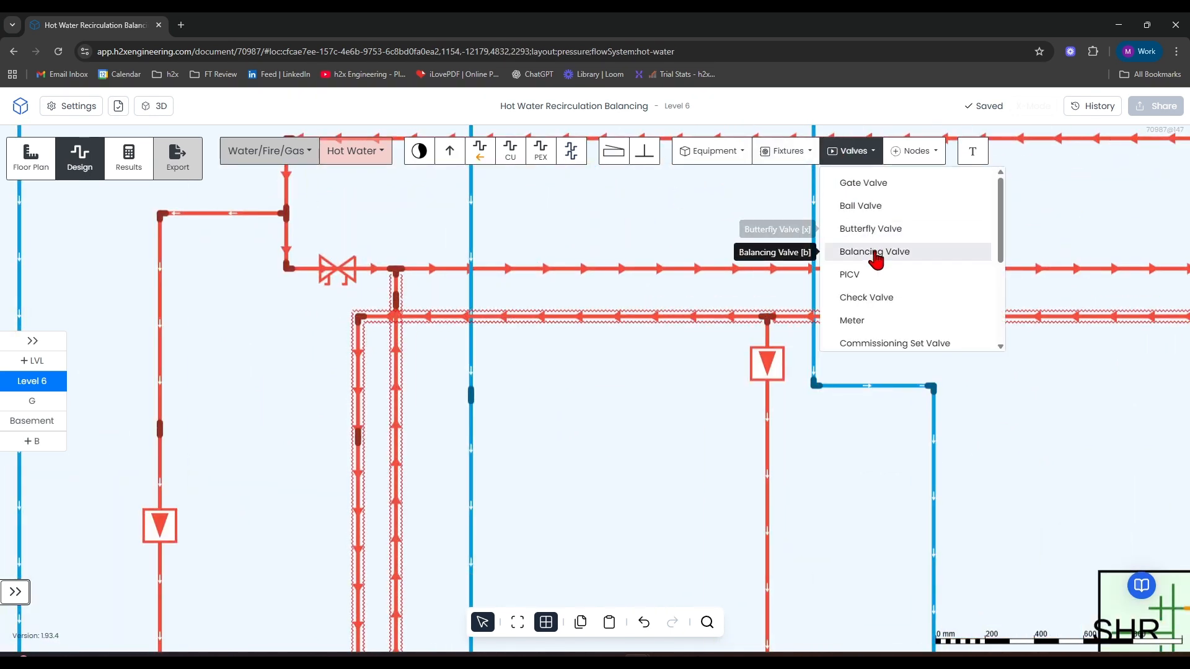
pyautogui.click(875, 256)
pyautogui.click(398, 365)
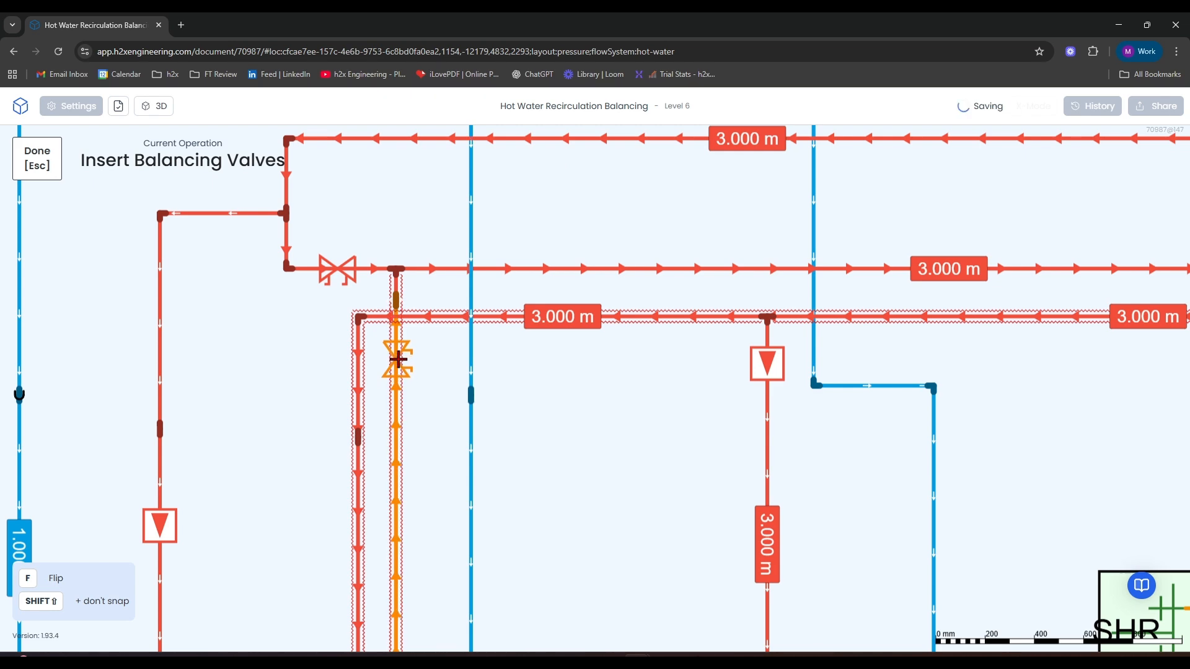
pyautogui.scroll(-2, 467, 393)
pyautogui.press('Escape')
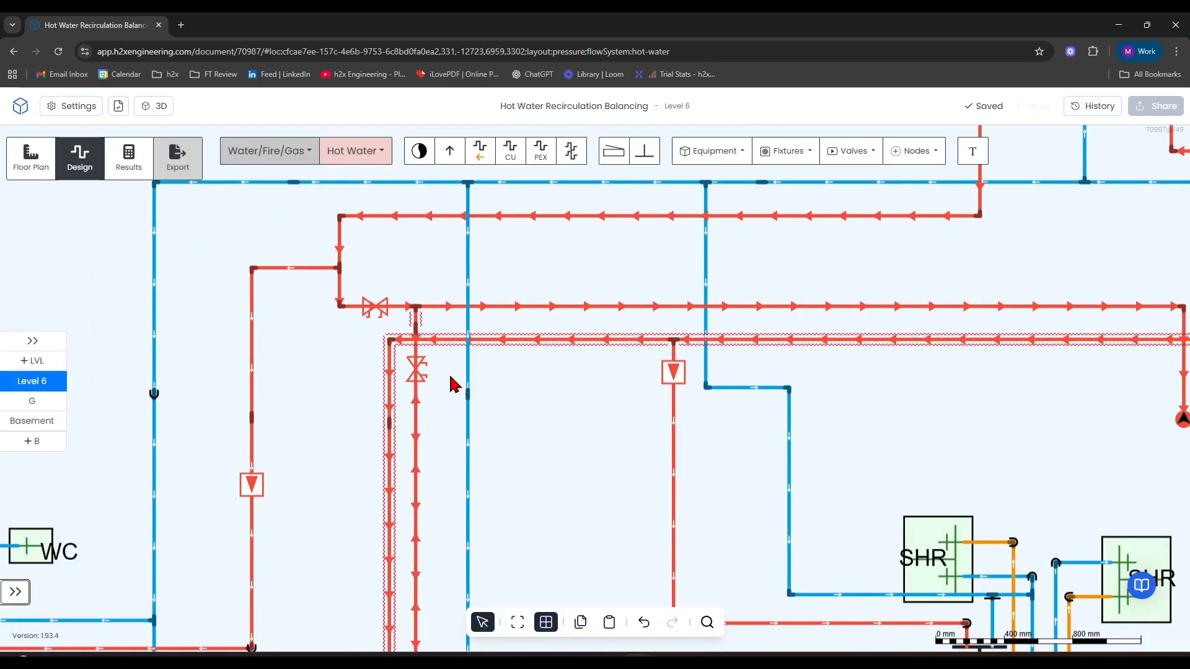
# Try to reattach the short pipe above the new balancing valve to the lower horizontal hot water pipe.
pyautogui.scroll(-4, 442, 363)
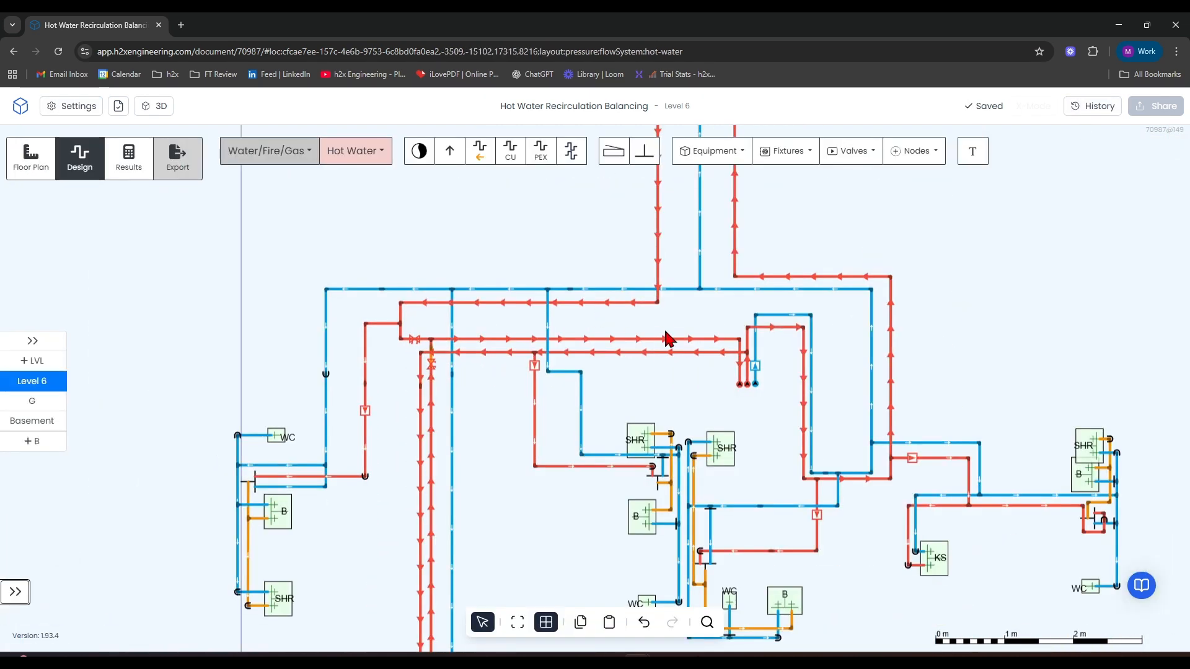
pyautogui.scroll(-3, 638, 341)
pyautogui.moveTo(802, 310); pyautogui.dragTo(731, 274)
pyautogui.scroll(8, 462, 329)
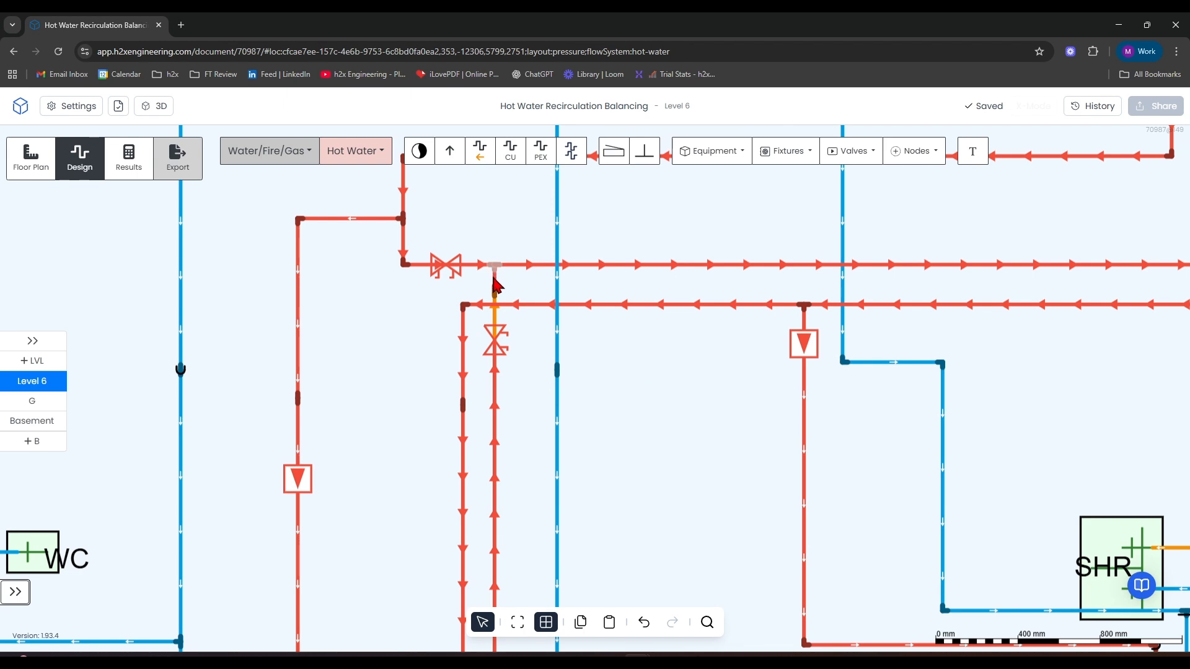
pyautogui.click(494, 280)
pyautogui.click(494, 281)
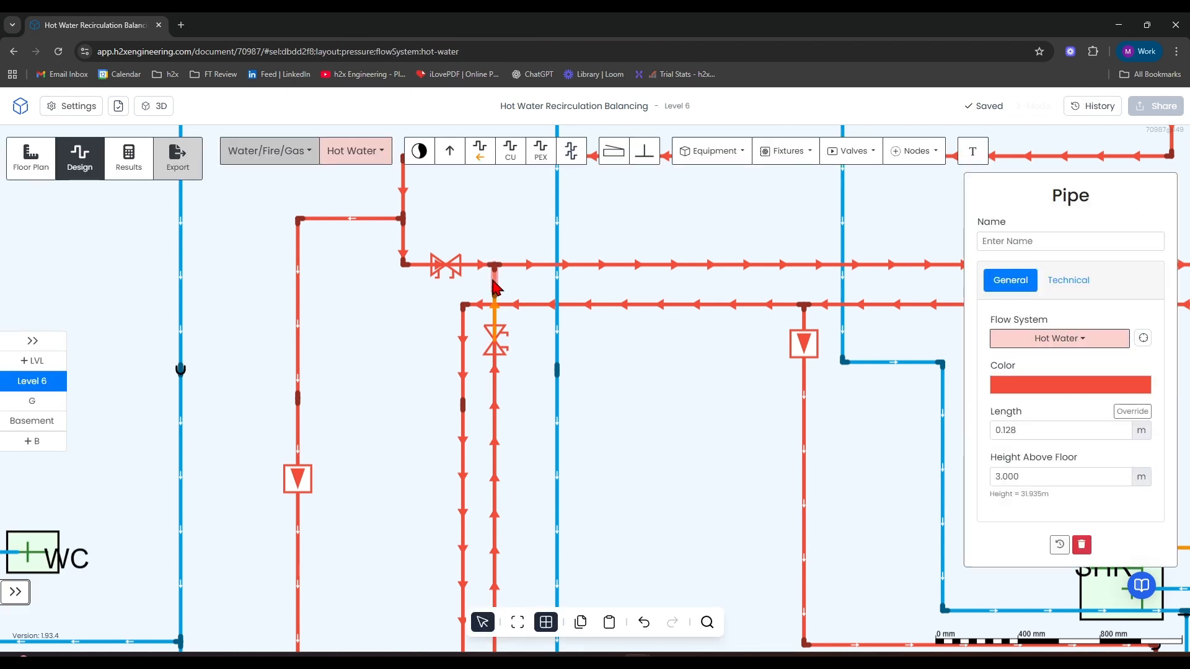
pyautogui.moveTo(495, 286); pyautogui.dragTo(657, 349)
pyautogui.scroll(-6, 467, 312)
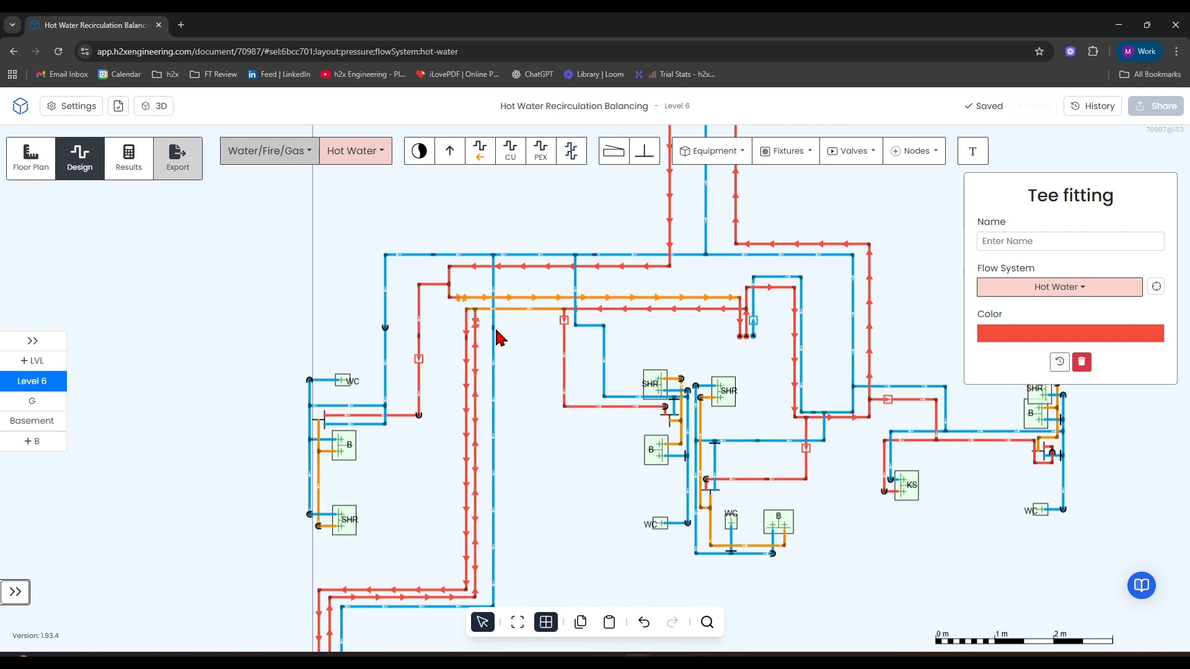
# Delete the short pipe above the new balancing valve and redraw it from the valve to the upper horizontal return pipe.
pyautogui.scroll(6, 470, 319)
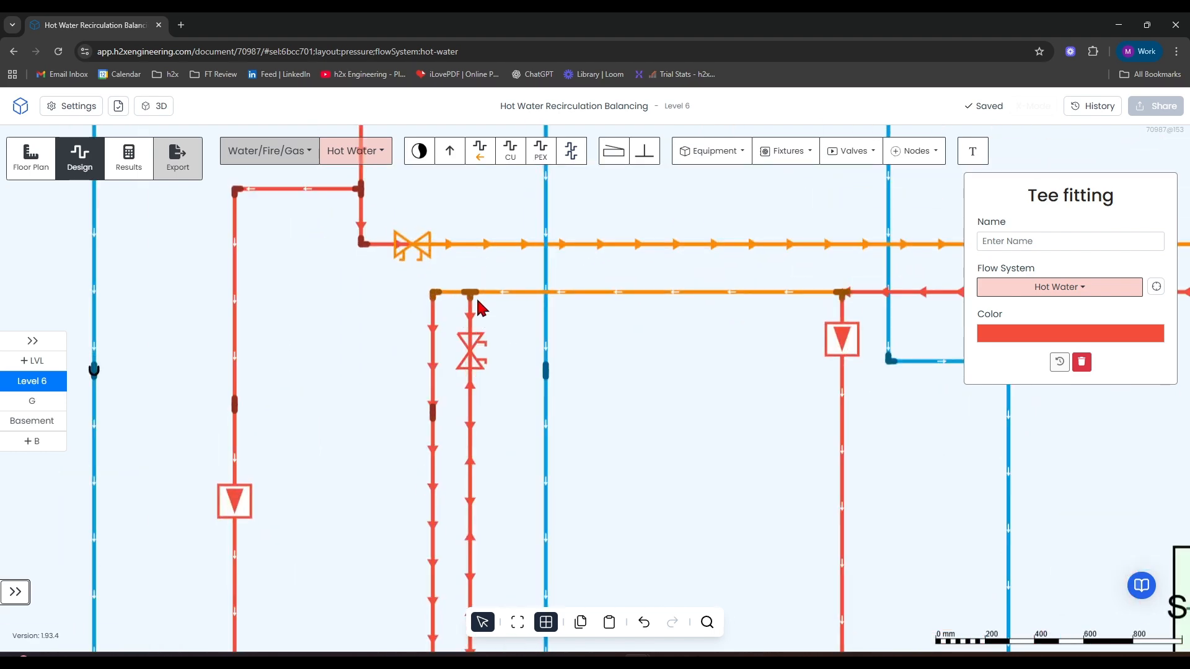
pyautogui.click(473, 317)
pyautogui.press('Delete')
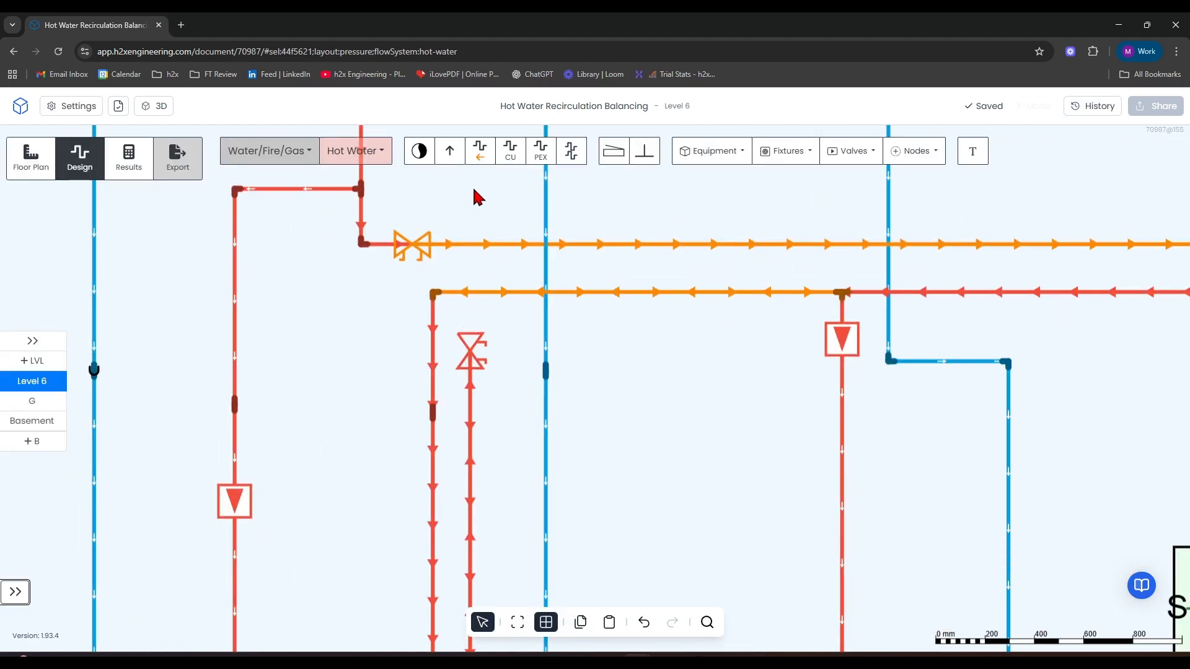
pyautogui.click(480, 150)
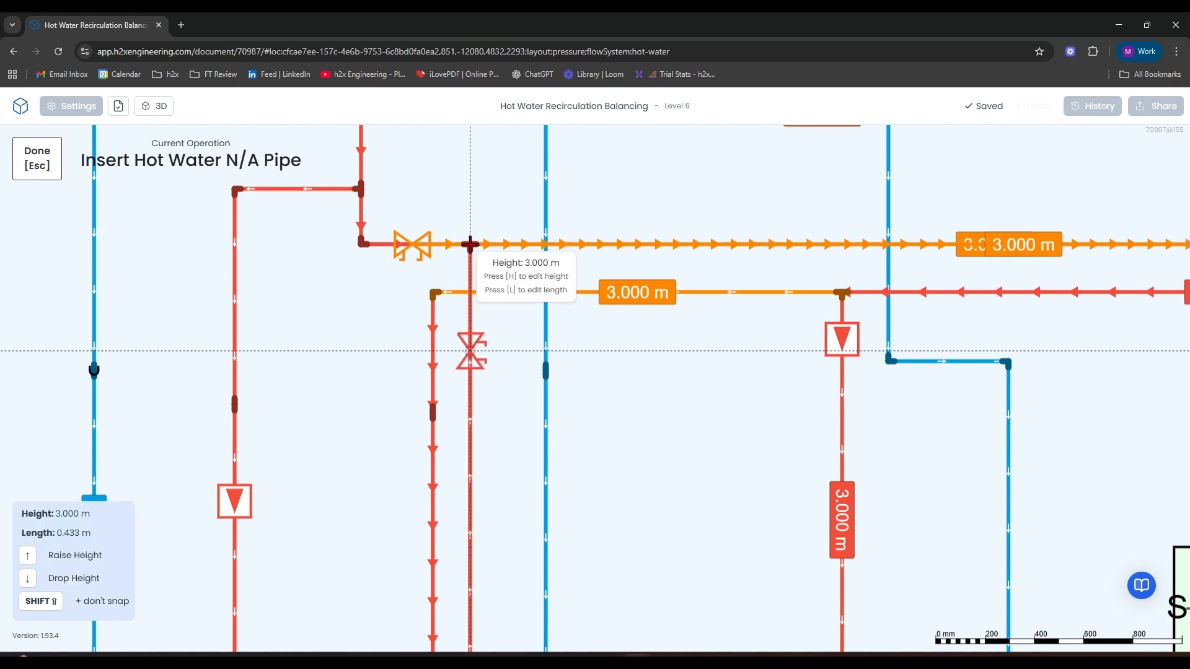
pyautogui.click(469, 244)
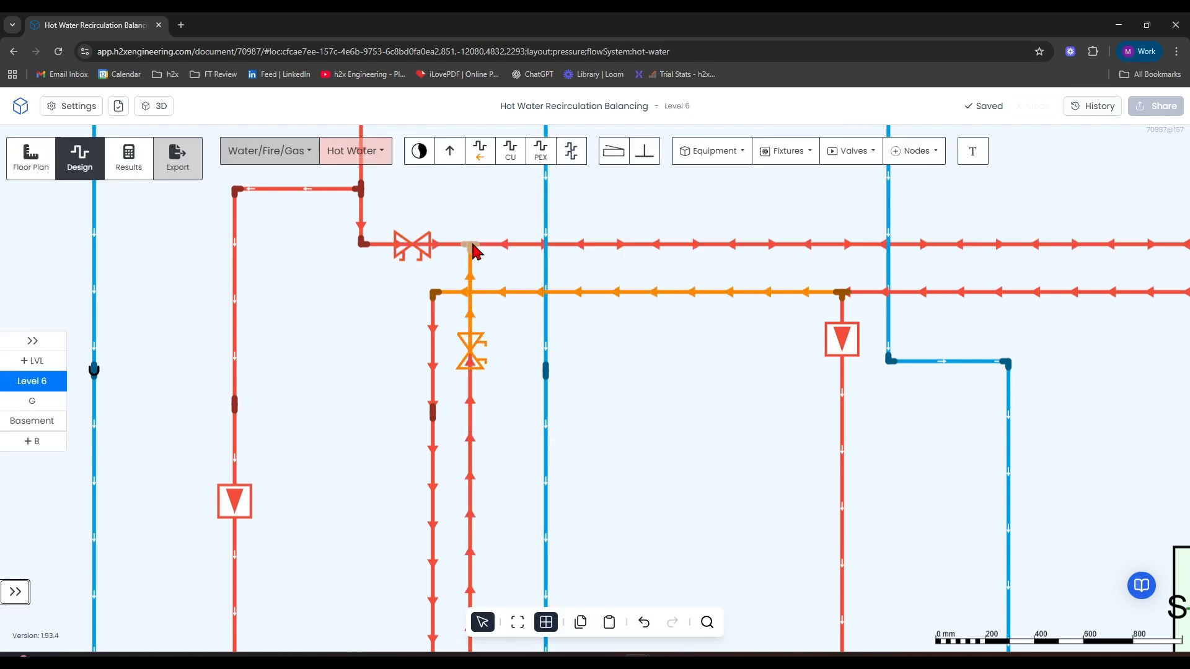
# Show the calculation results and review the warnings listed for level G.
pyautogui.scroll(-10, 473, 251)
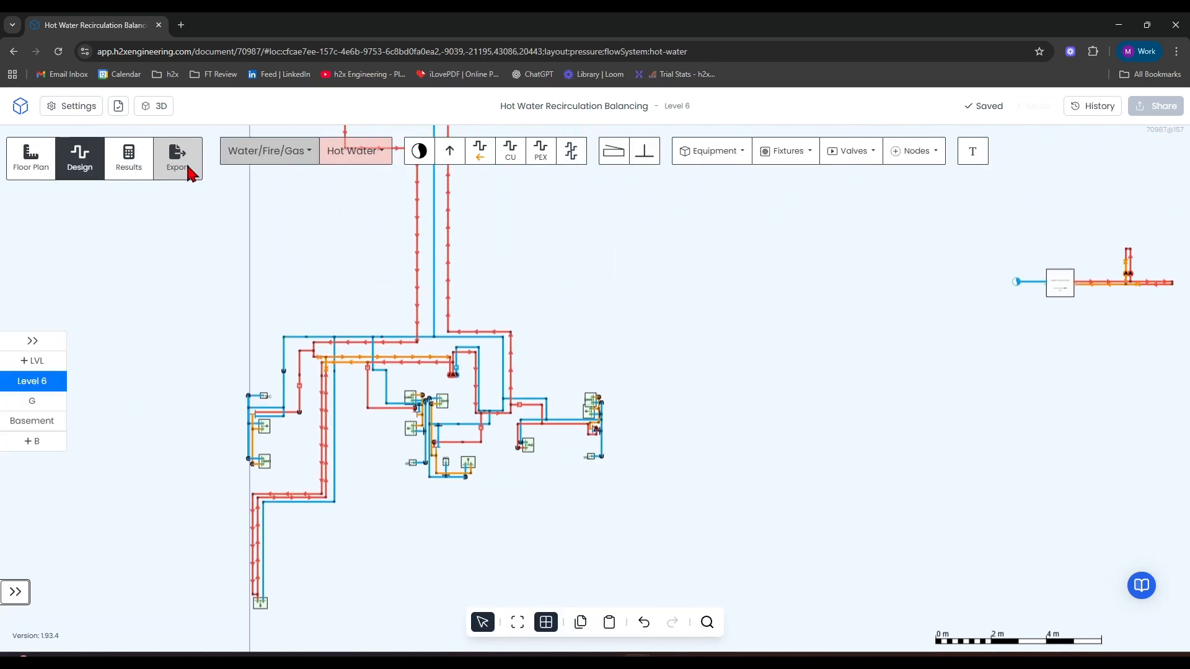
pyautogui.click(134, 161)
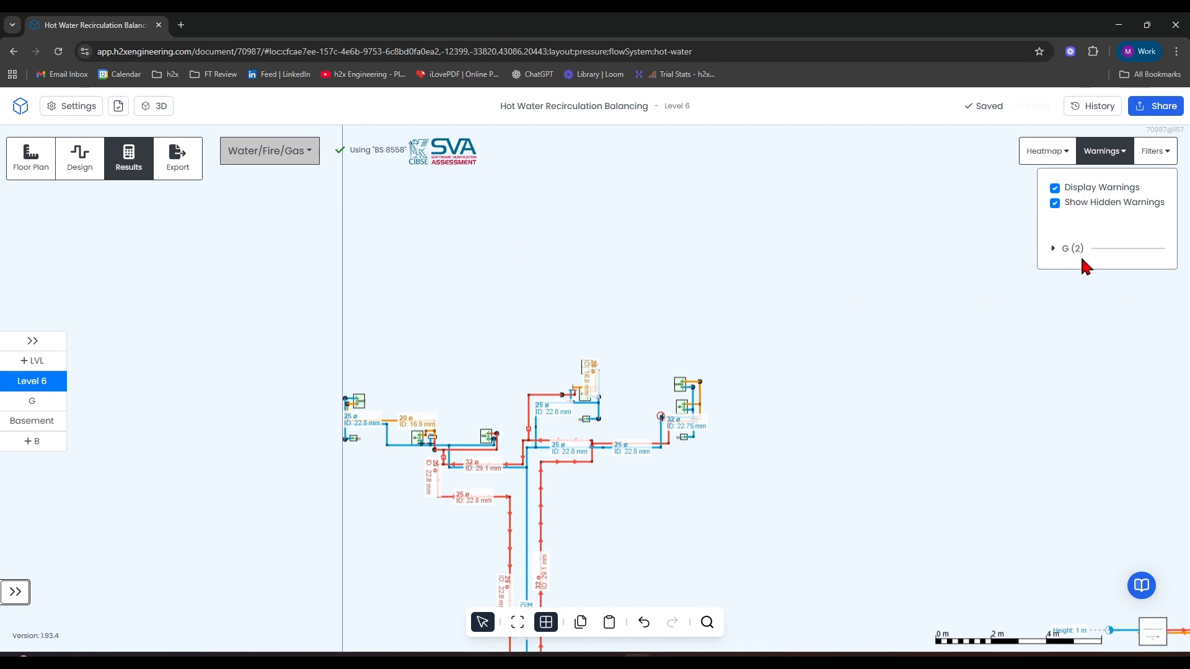
pyautogui.click(1052, 250)
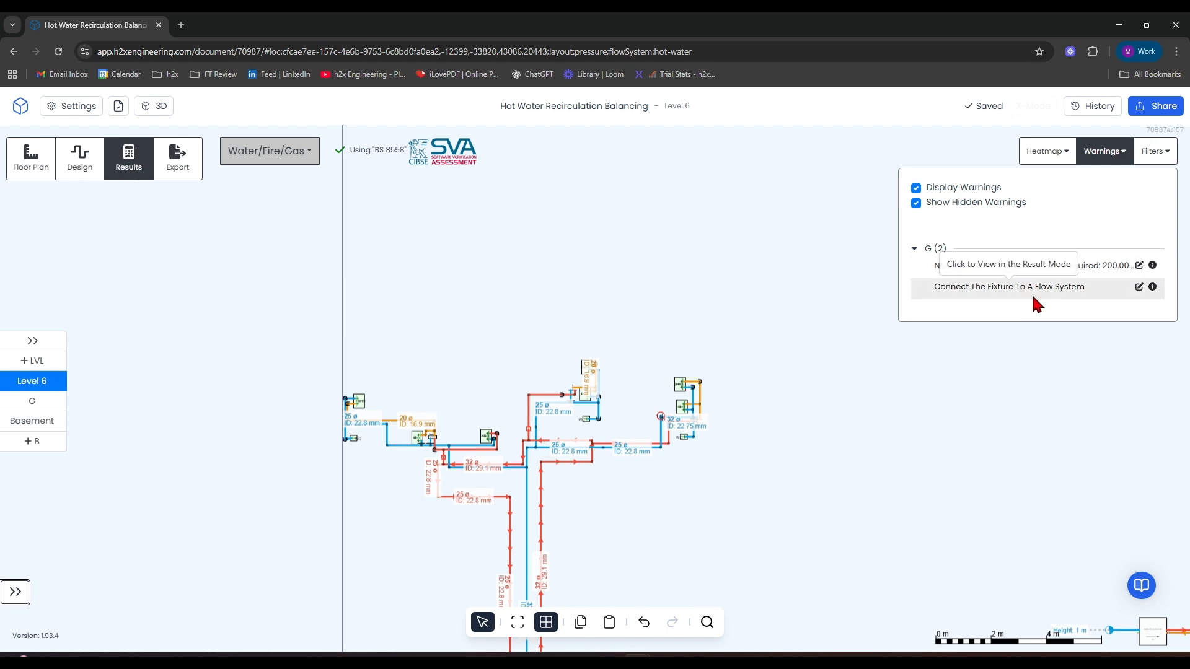
pyautogui.click(915, 249)
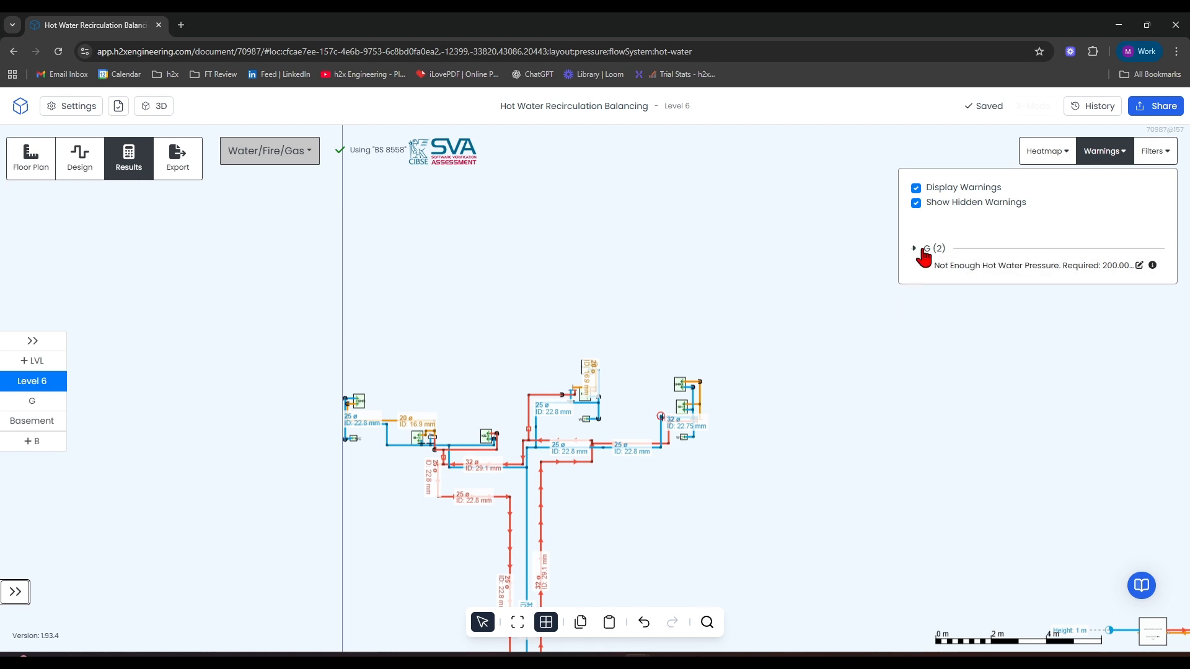
pyautogui.scroll(-6, 794, 248)
pyautogui.moveTo(868, 277); pyautogui.dragTo(705, 285)
pyautogui.scroll(3, 676, 347)
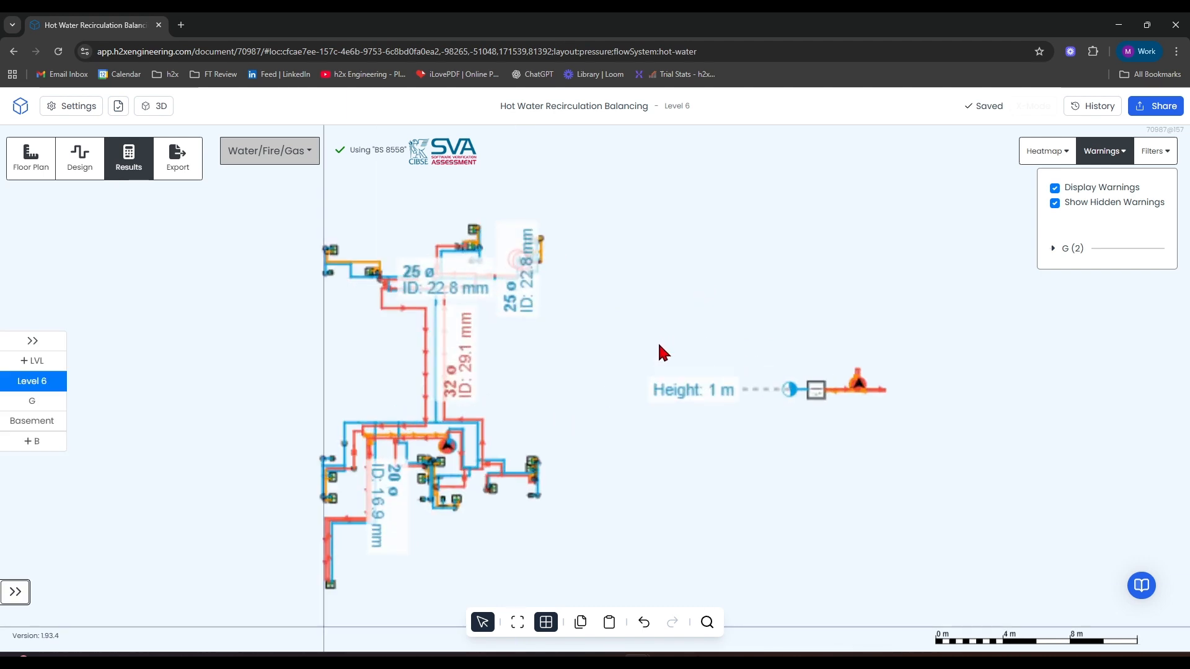